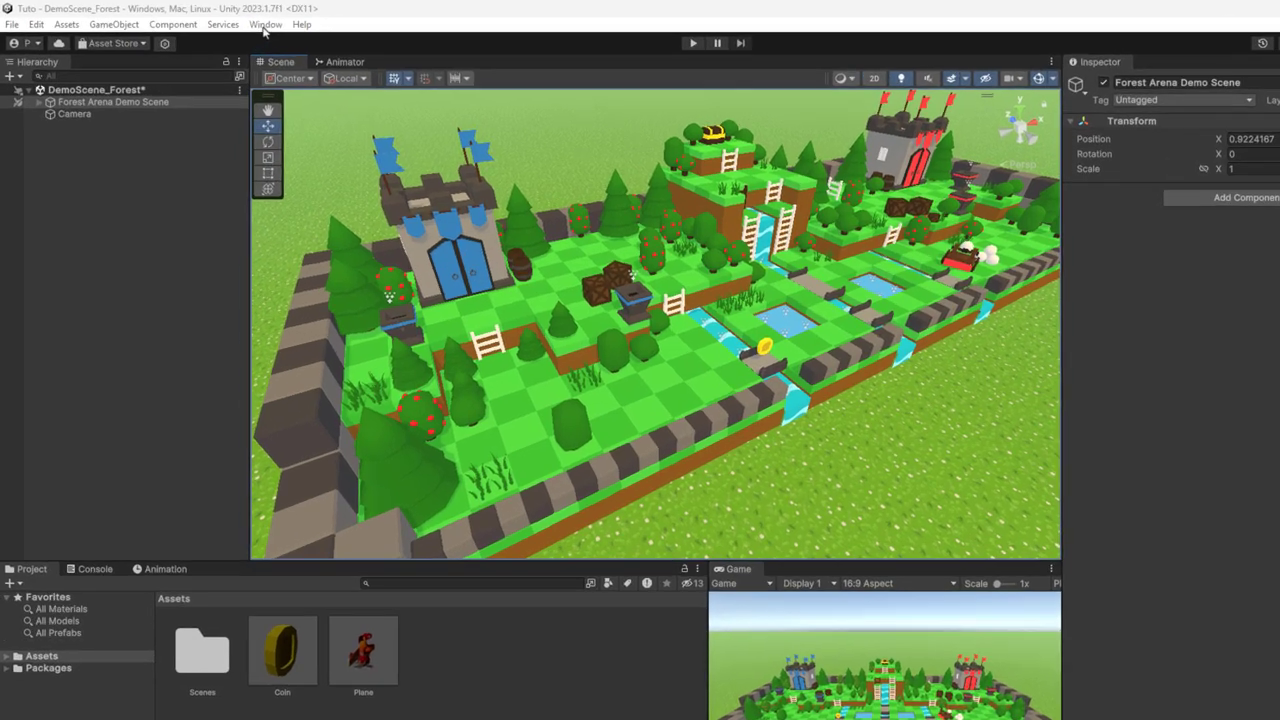
- Install the Splines 2.3.0 package from the Unity Registry list in the Package Manager
click(237, 21)
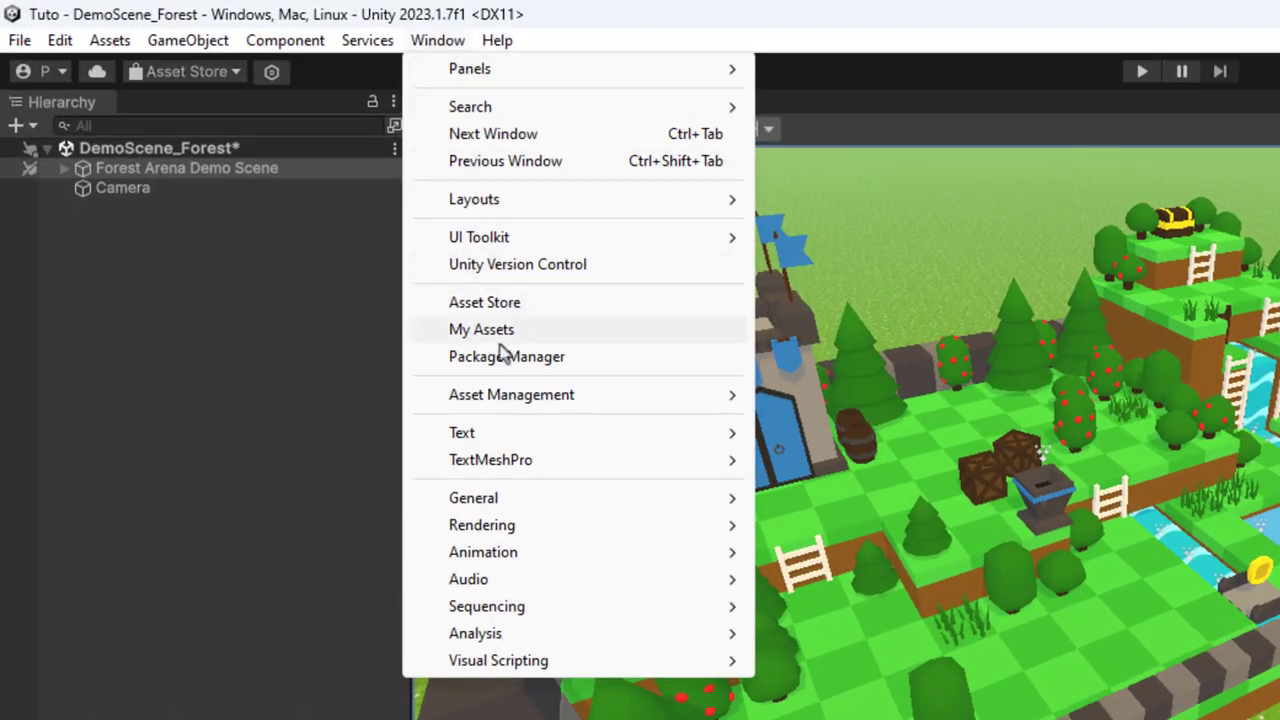
click(505, 358)
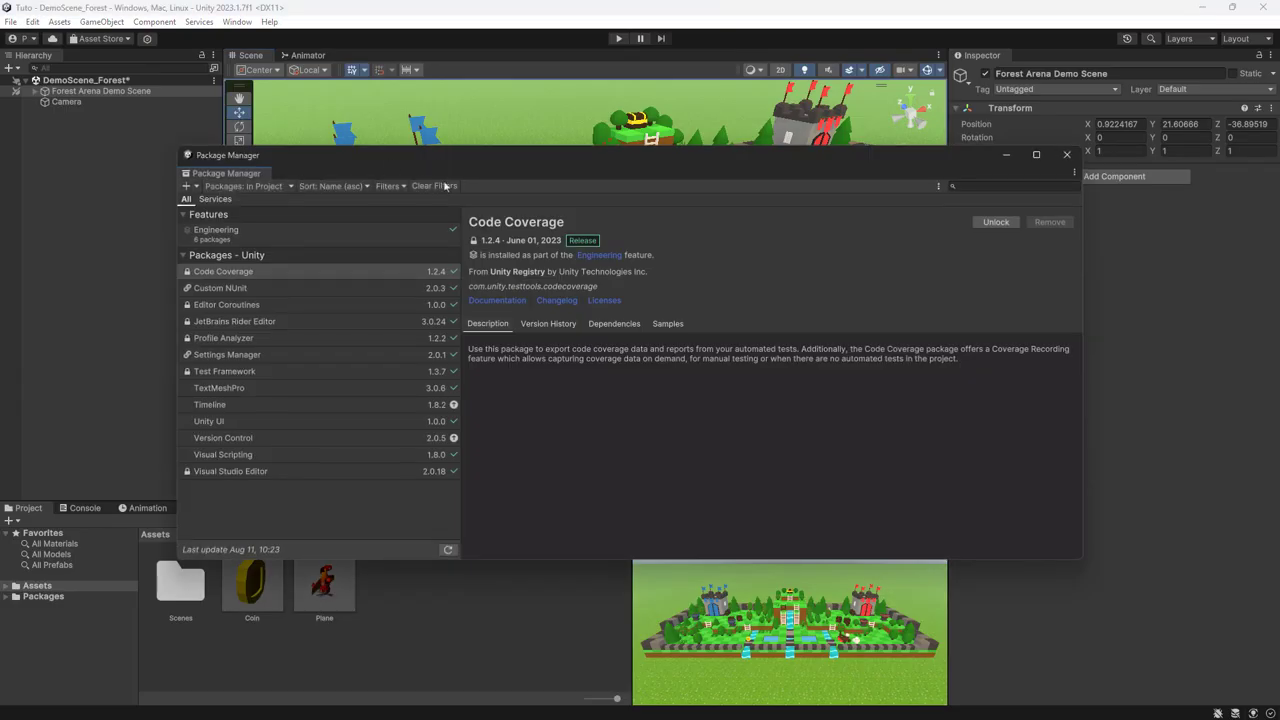
click(262, 187)
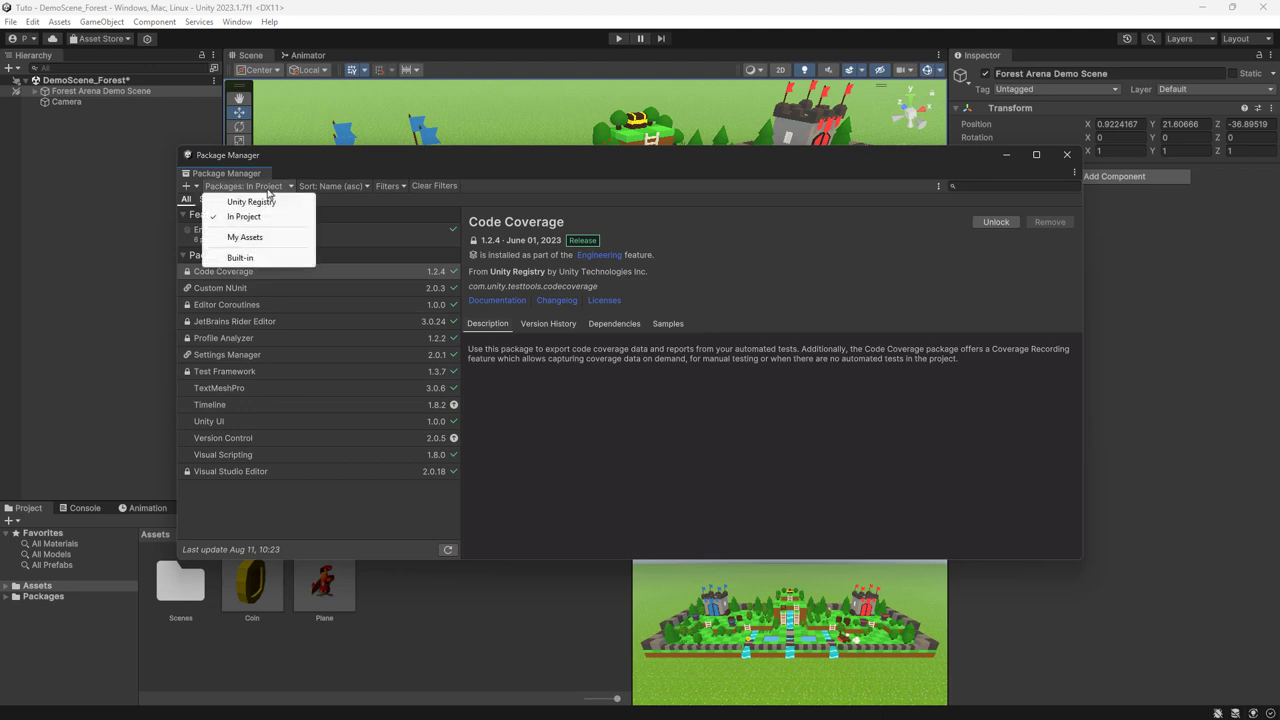
click(259, 204)
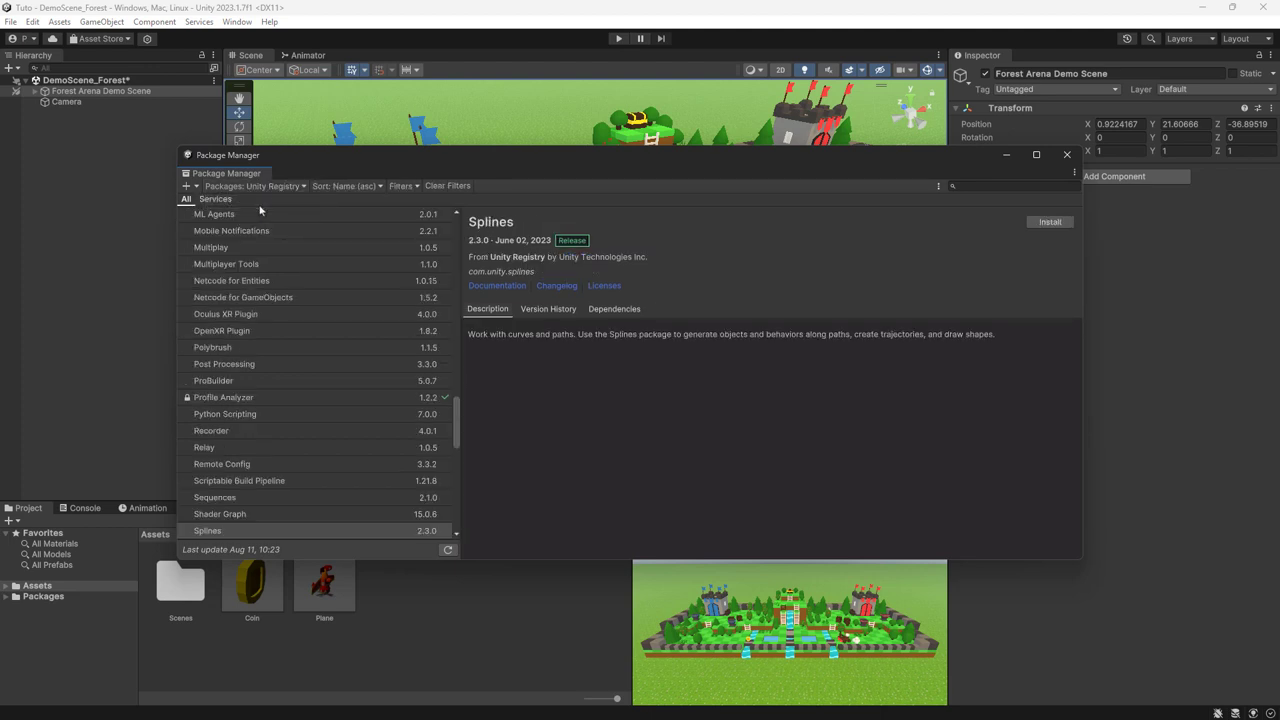
click(244, 530)
scroll(288, 467, down, 3)
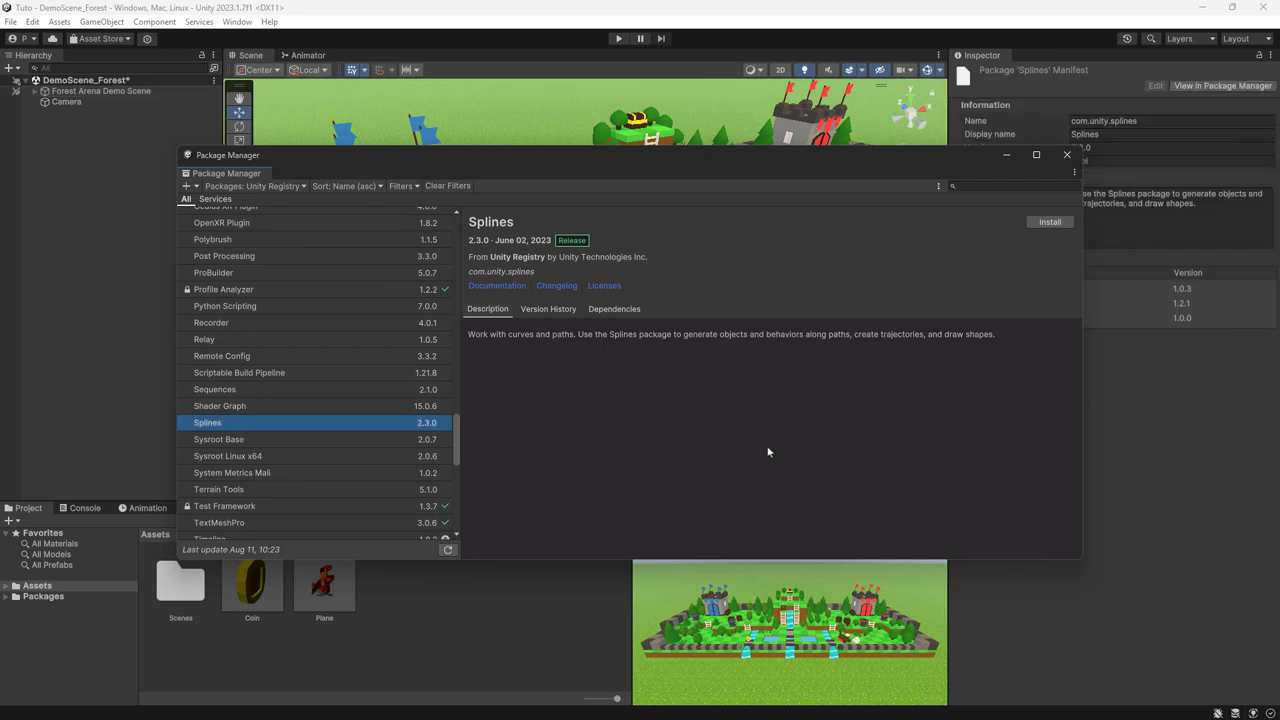
click(1050, 223)
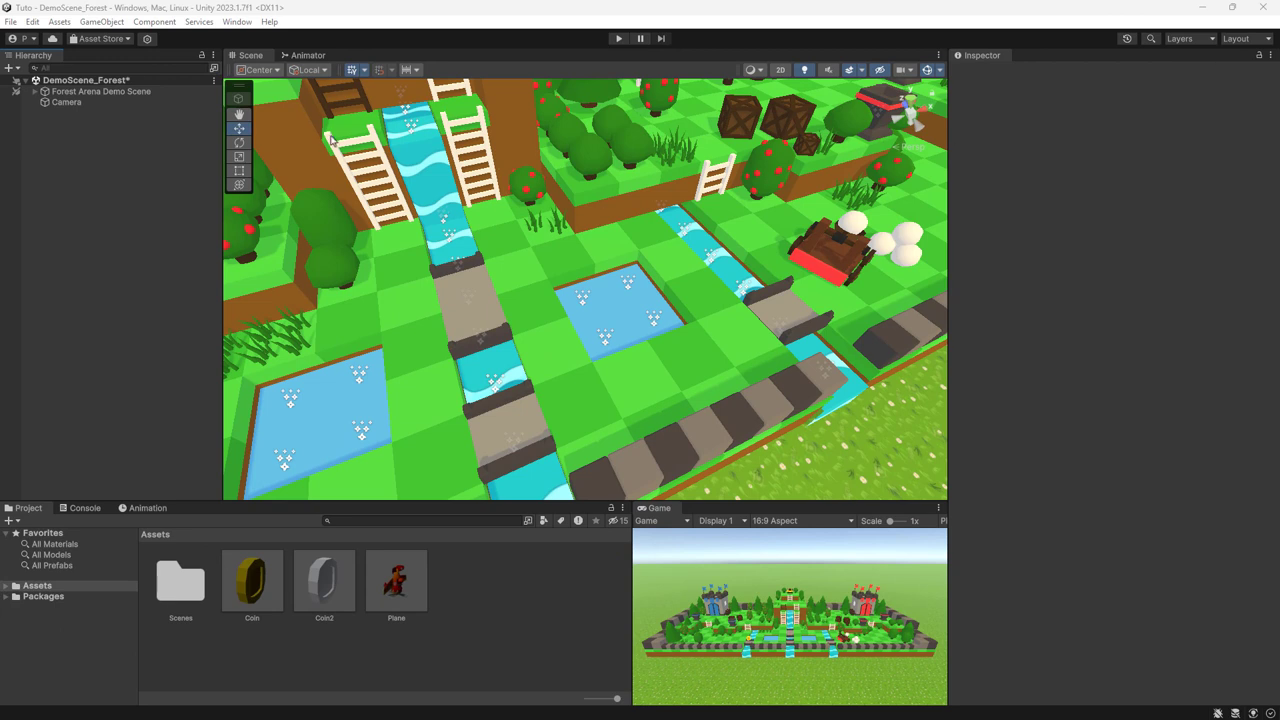
- Create a Spline object from the Hierarchy's + menu with the Draw Splines Tool
click(9, 69)
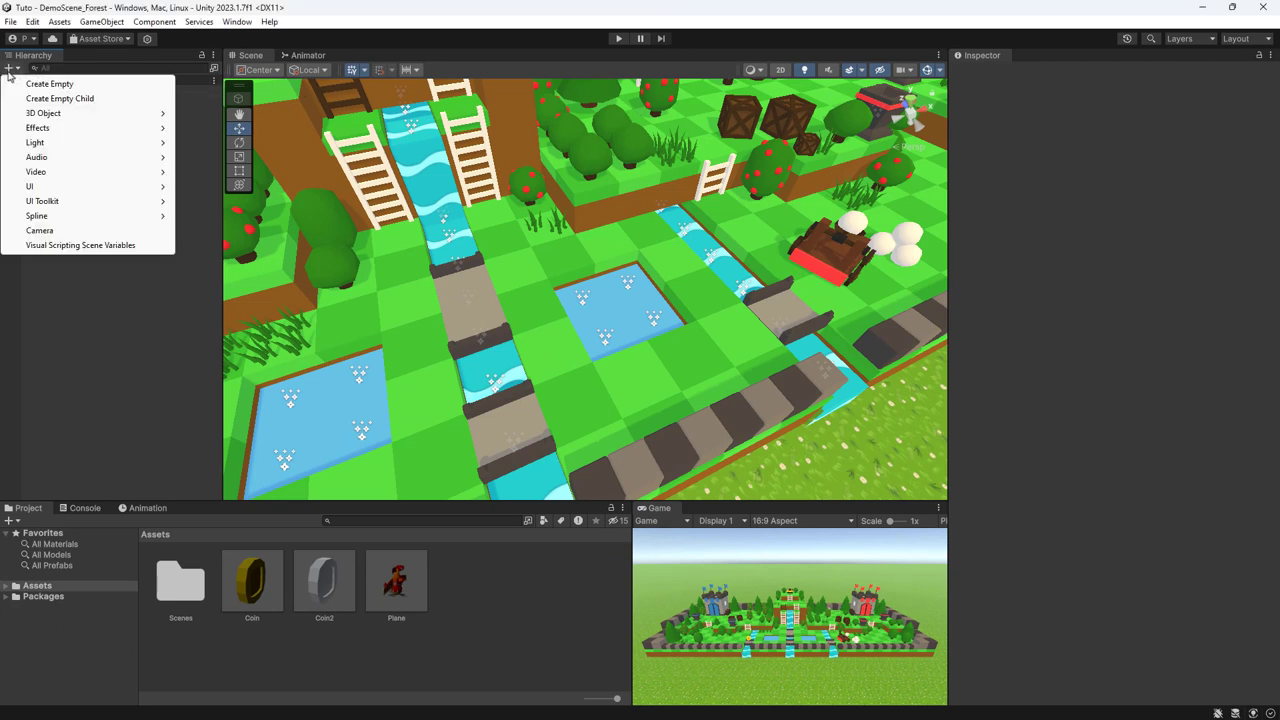
mouse_move(58, 220)
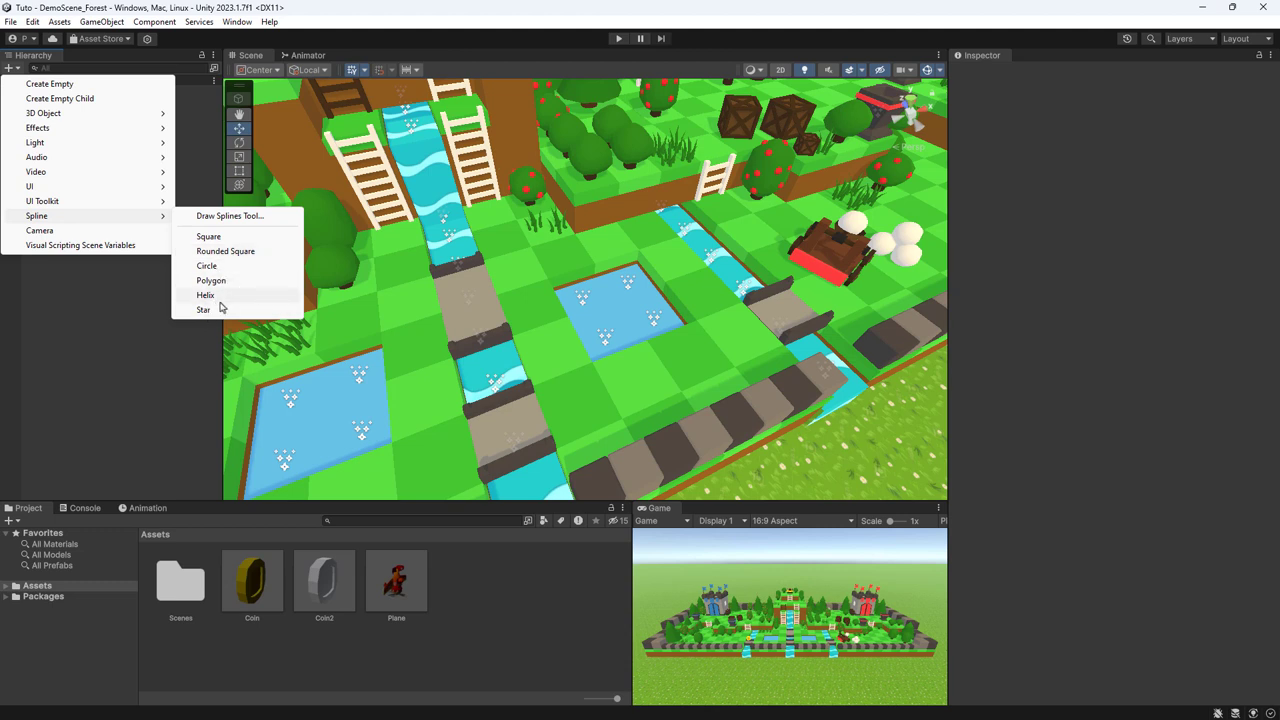
click(234, 218)
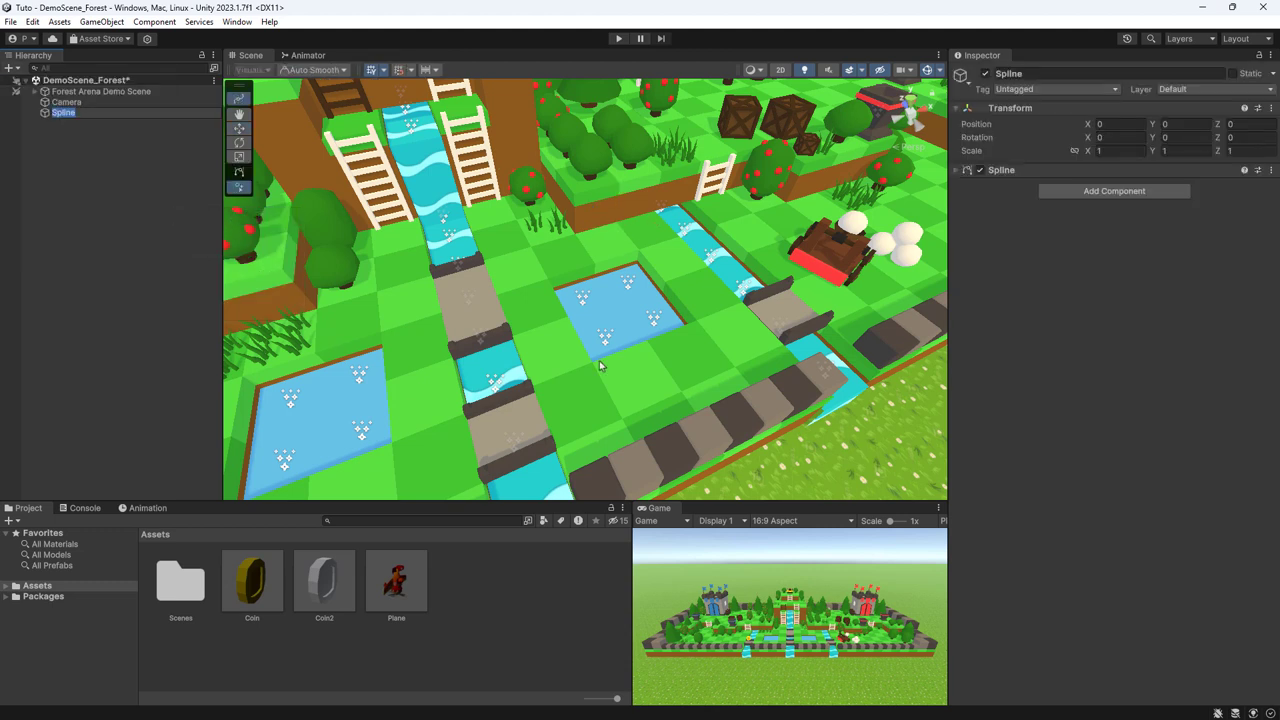
- Place knots below, right, above and left of the pond, then close the loop on the first knot
click(587, 410)
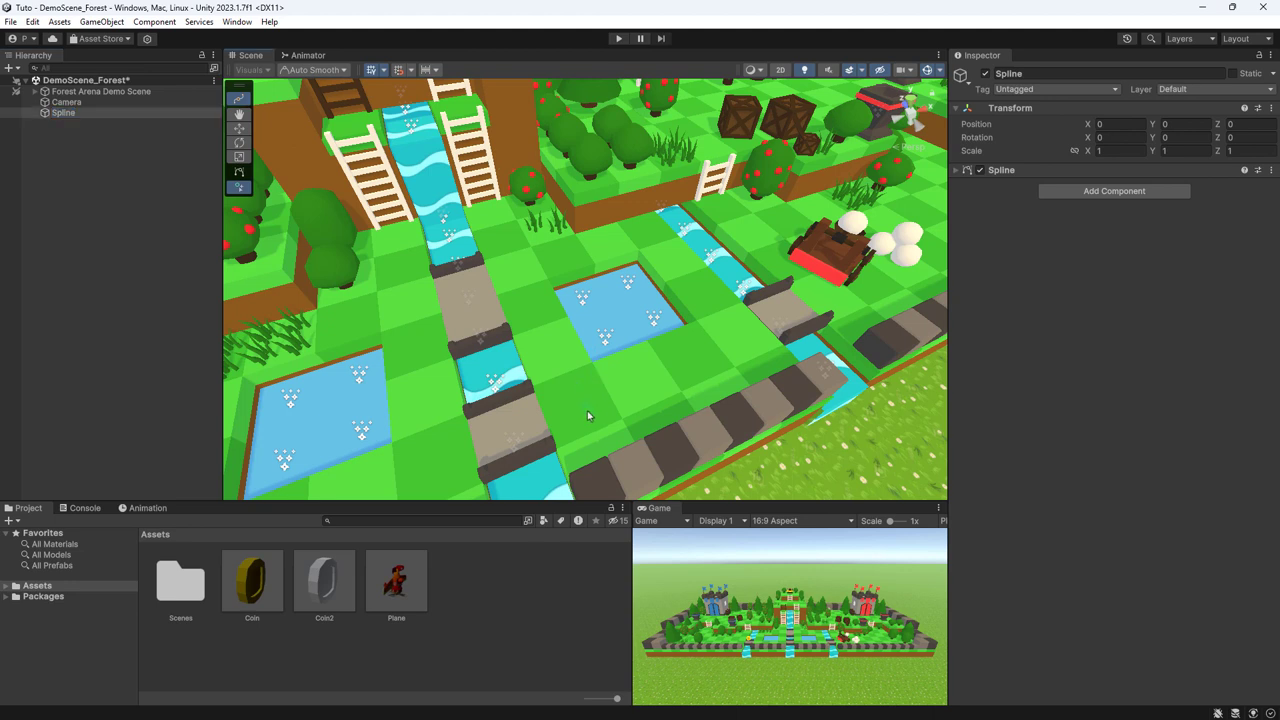
click(740, 358)
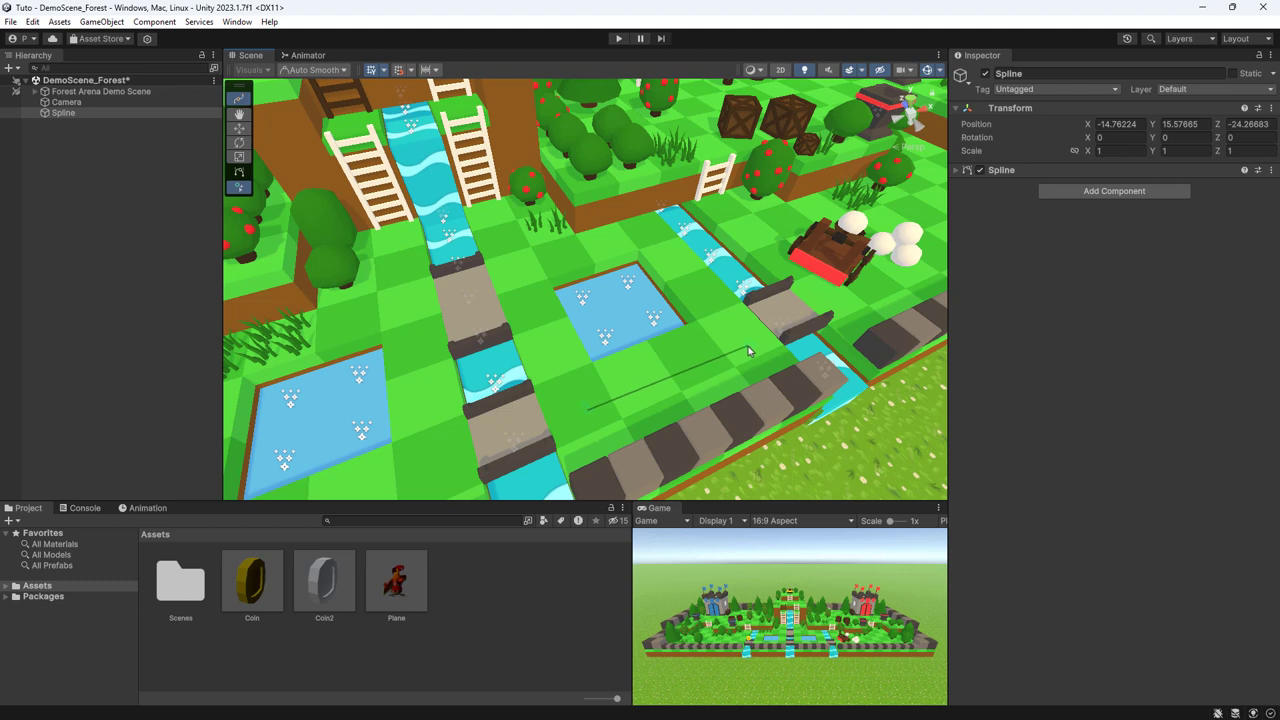
click(652, 234)
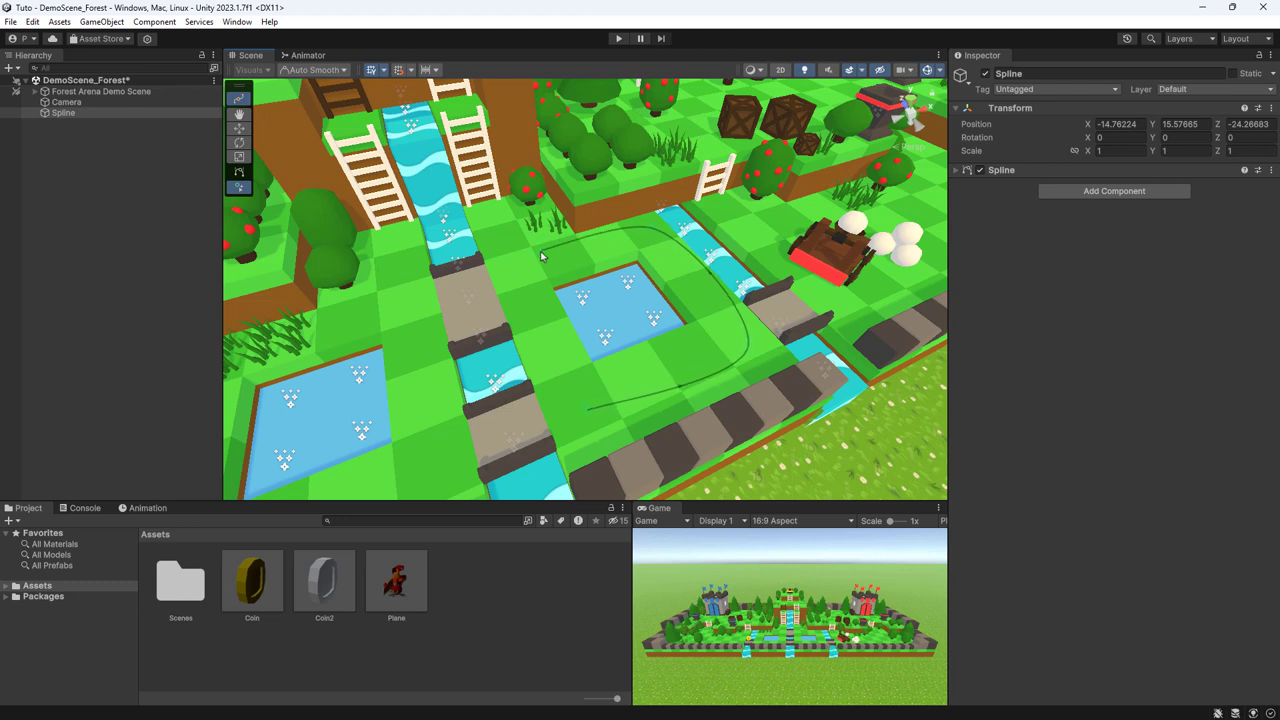
click(519, 274)
click(589, 415)
key(ctrl+z)
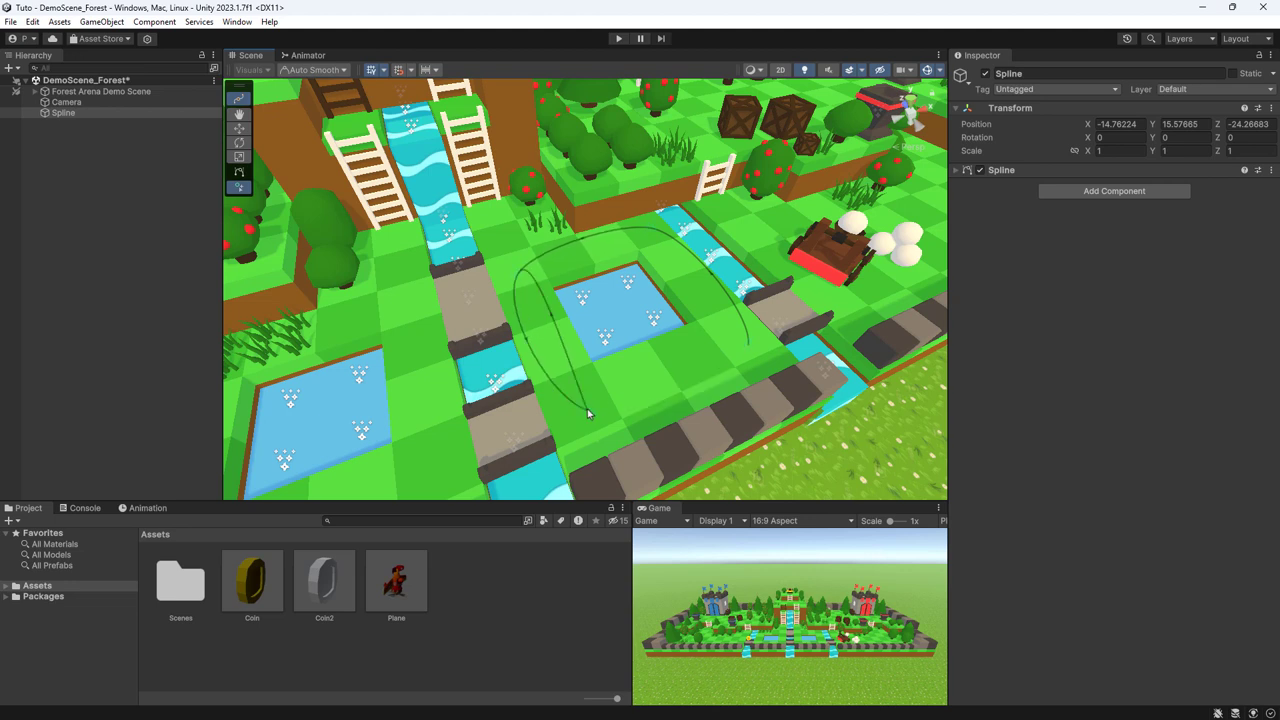
click(589, 413)
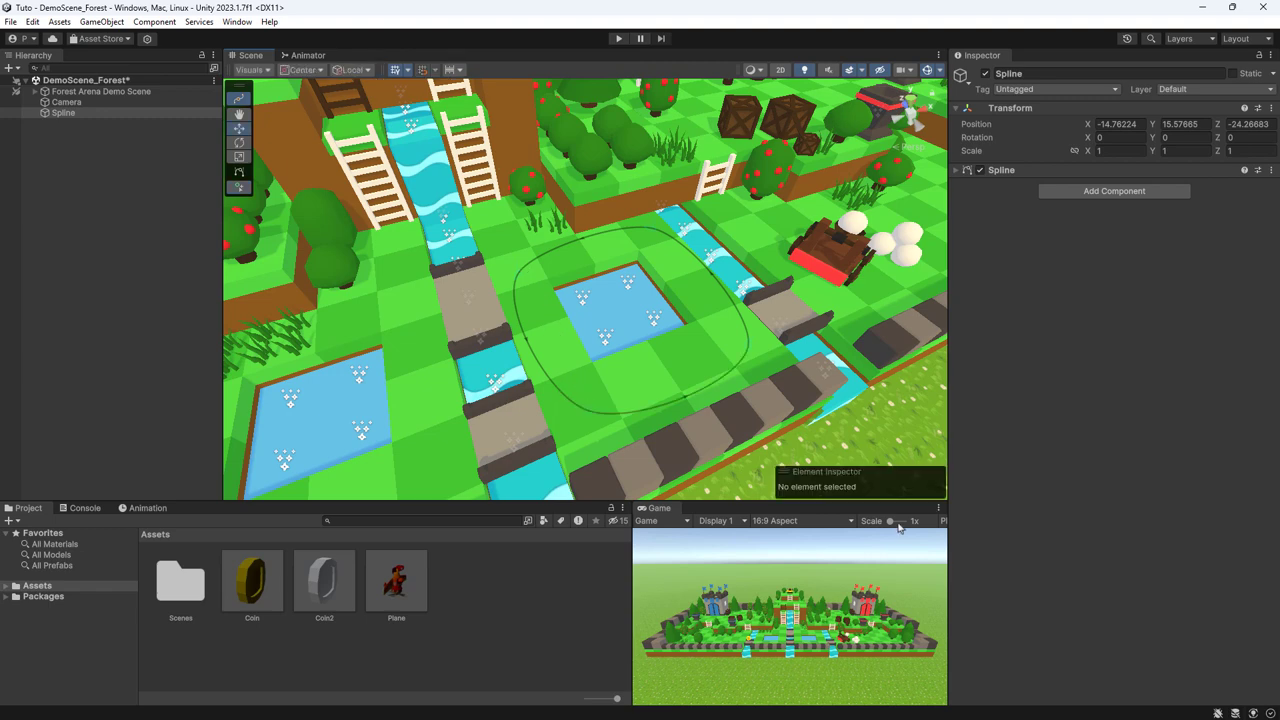
- Raise the Spline loop higher above the ground and shift it back around the pond
double_click(63, 112)
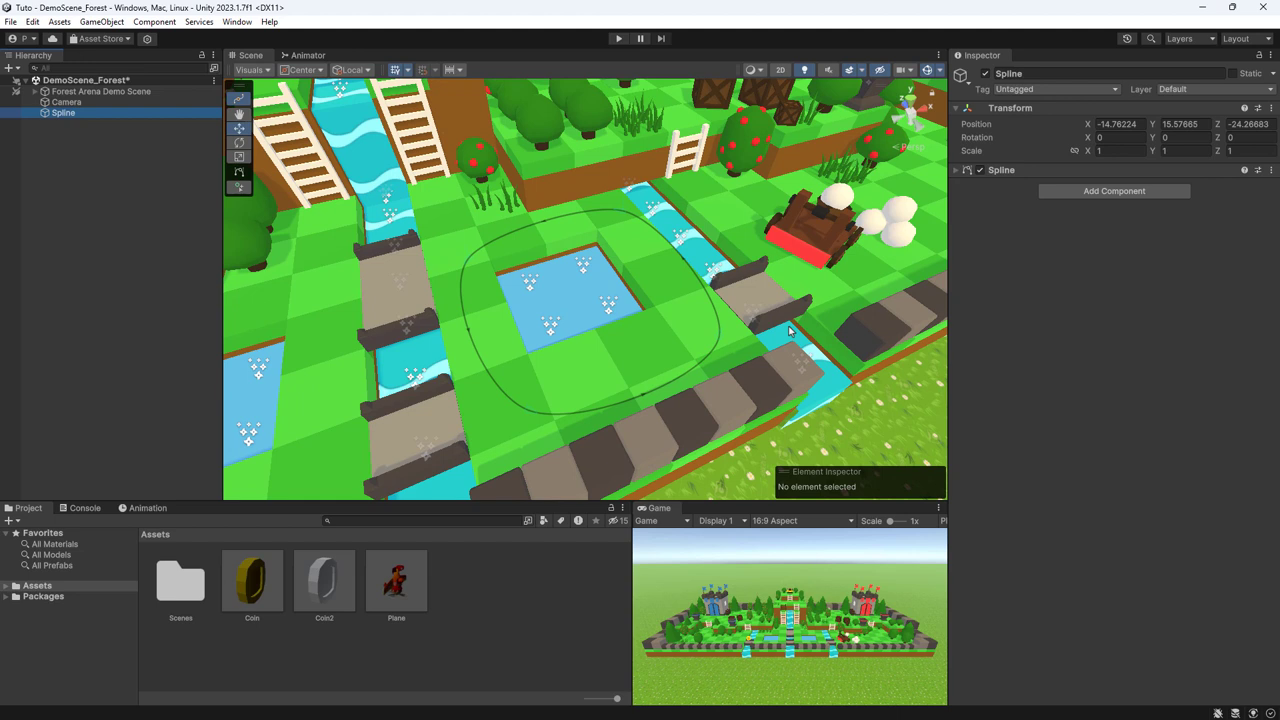
click(238, 132)
click(65, 116)
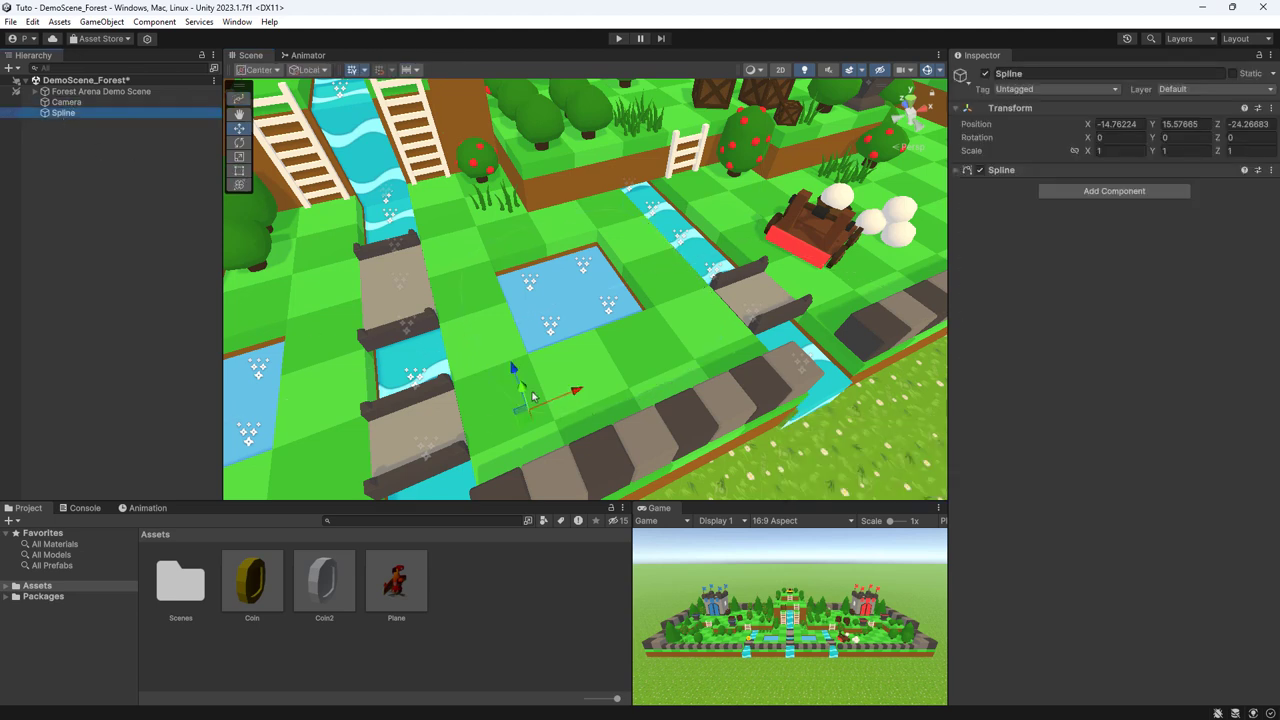
mouse_move(513, 372)
mouse_down()
mouse_move(484, 350)
mouse_move(493, 368)
mouse_move(492, 310)
mouse_up()
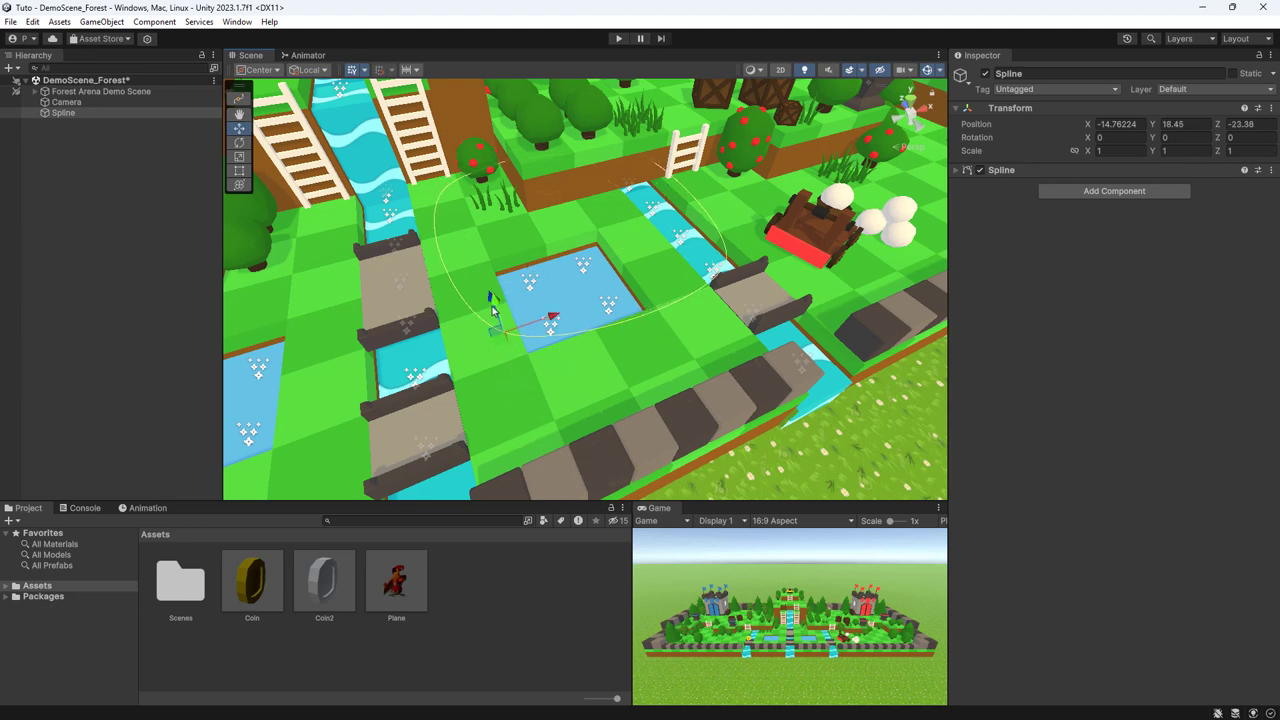
click(492, 305)
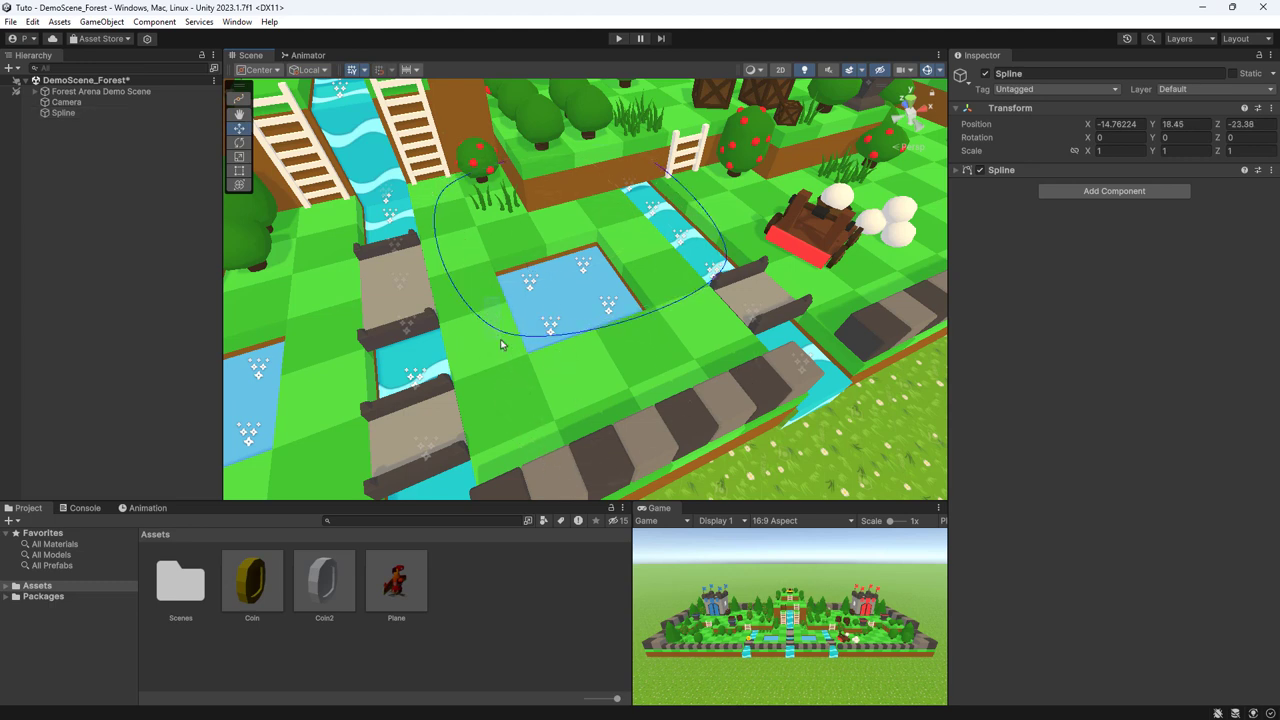
click(68, 115)
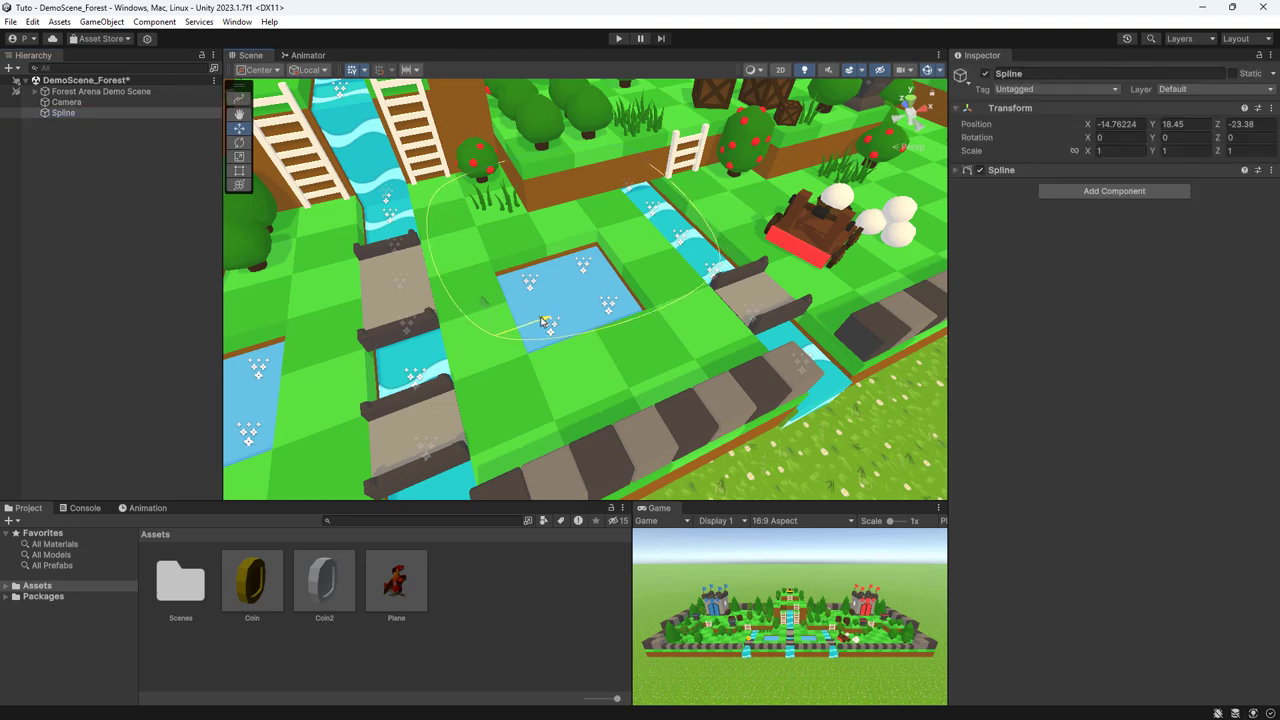
drag(502, 304, 476, 307)
alt+drag(507, 355, 570, 409)
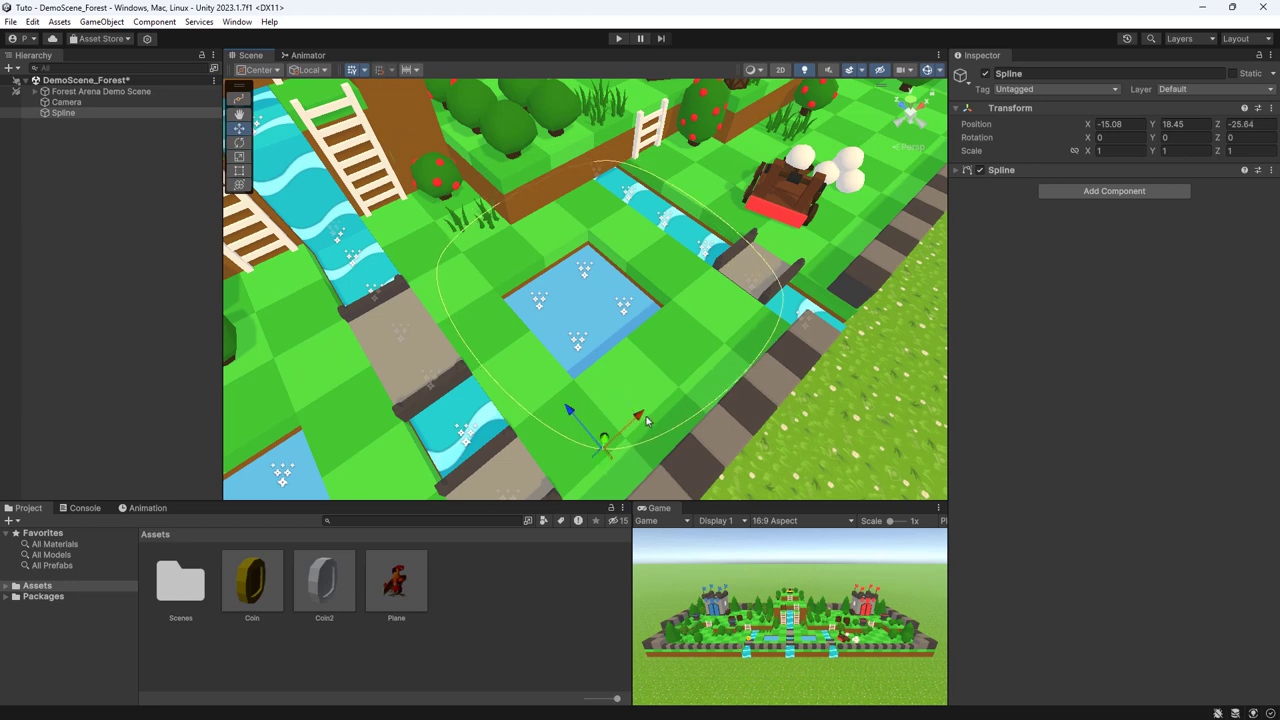
- Shrink the loop to about 0.7 scale, recentre it on the pond and lower it slightly
click(239, 156)
drag(594, 455, 563, 440)
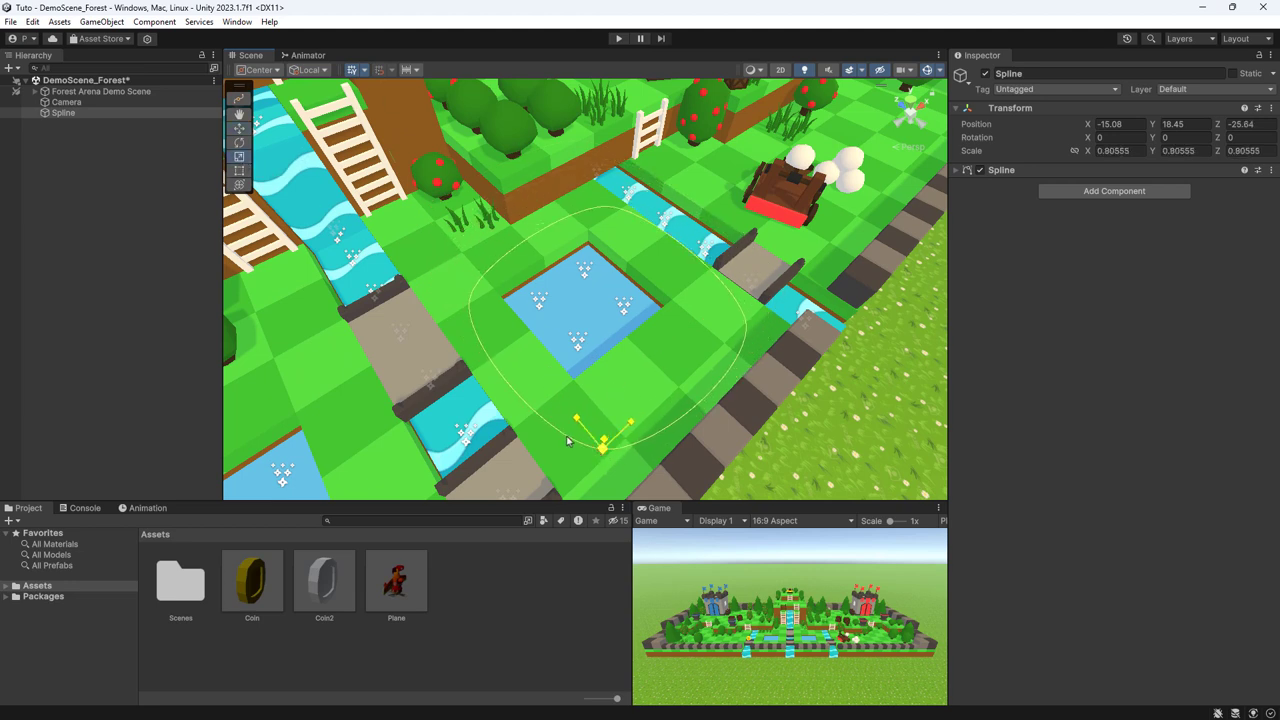
click(239, 128)
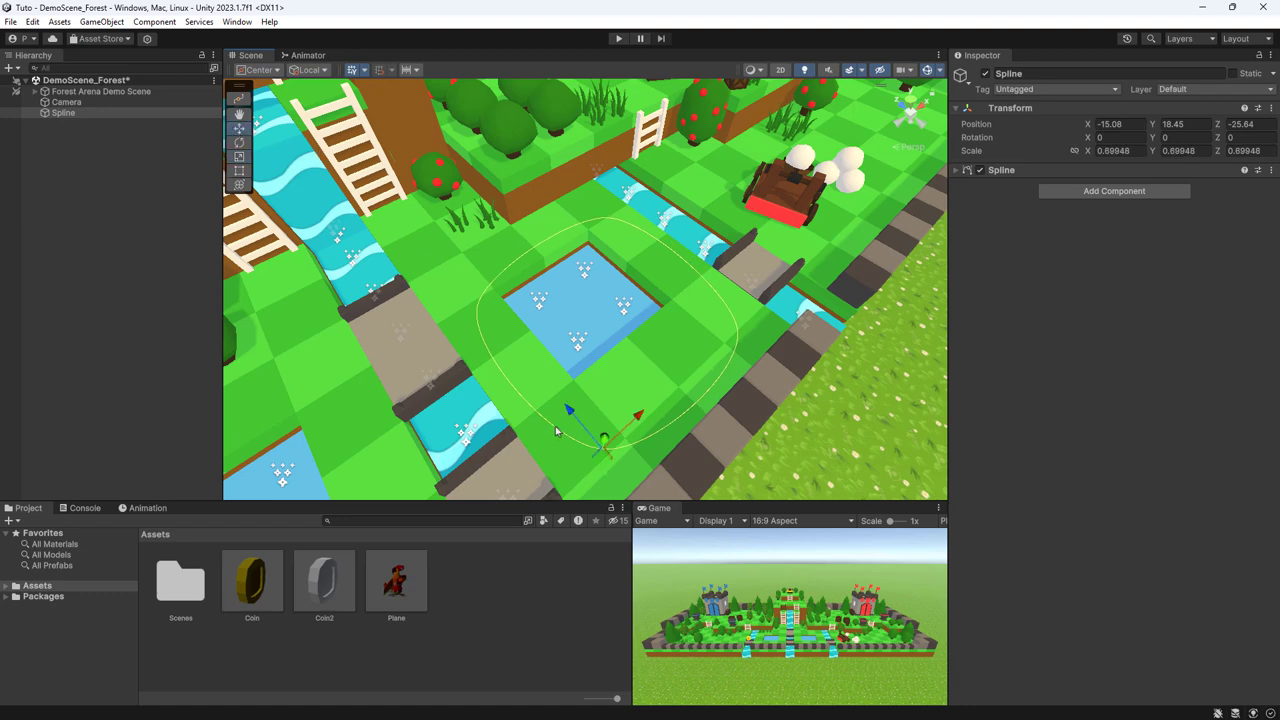
drag(567, 412, 528, 386)
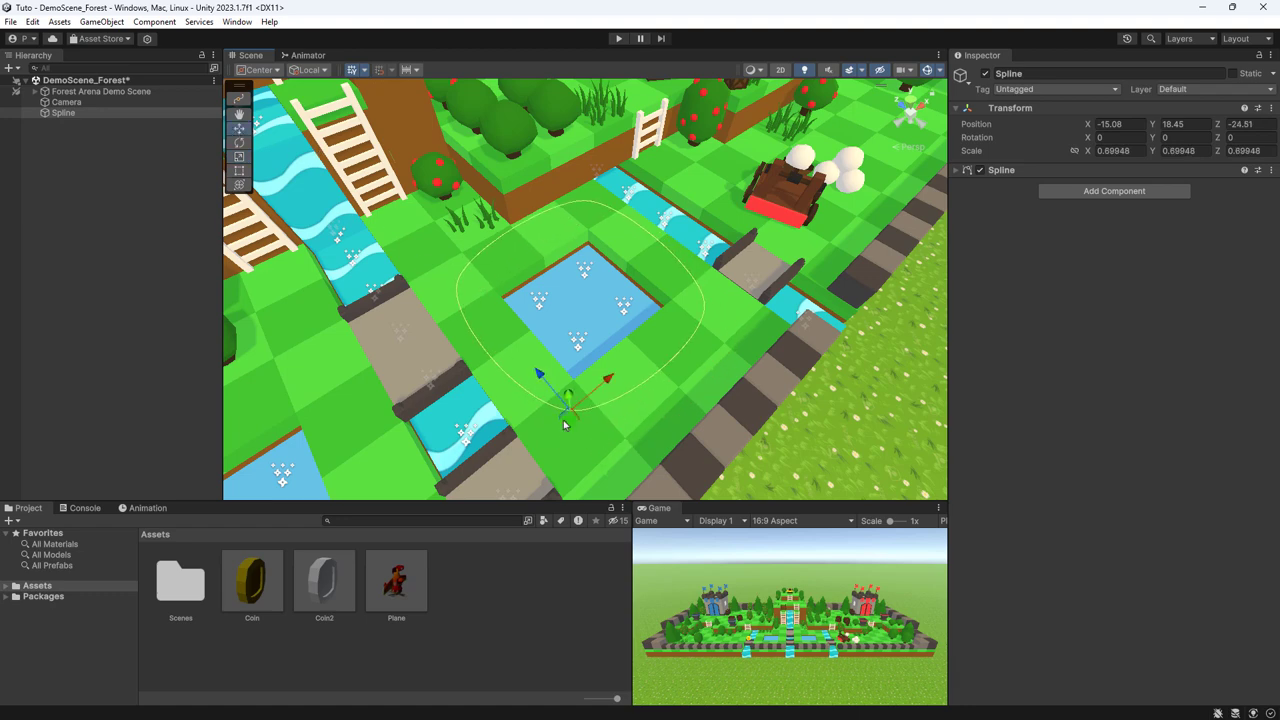
alt+drag(671, 427, 574, 303)
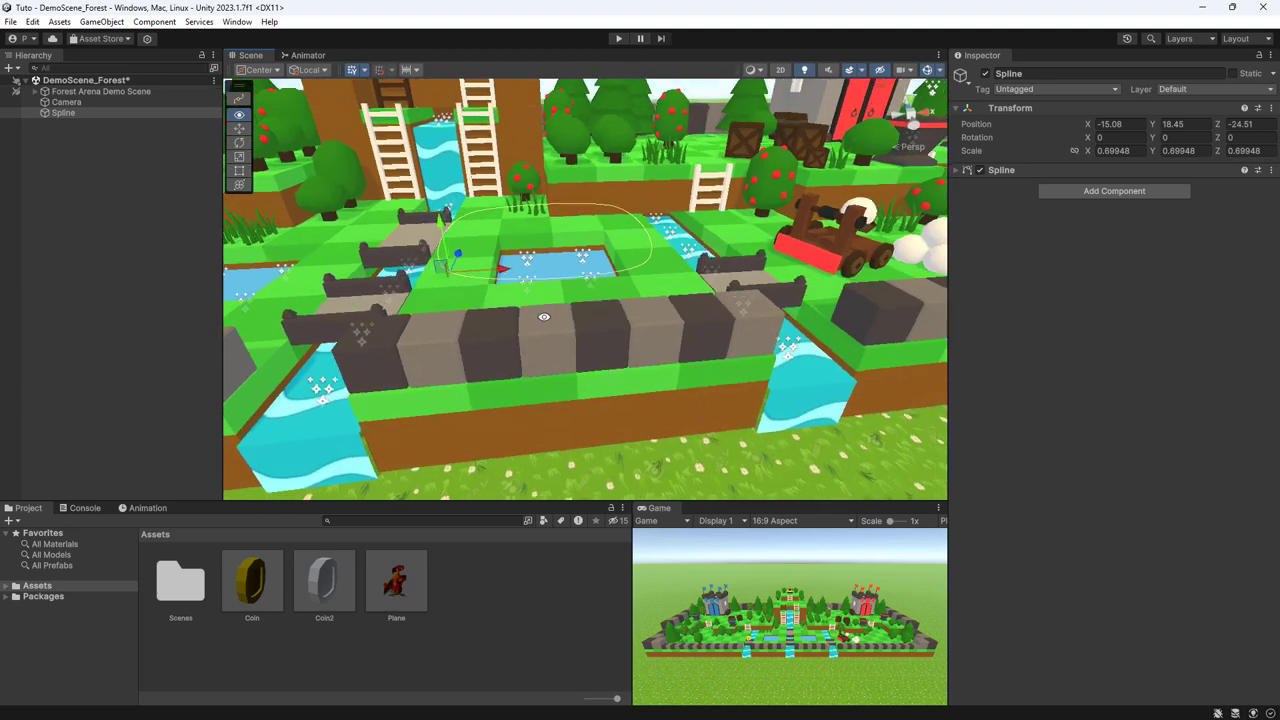
key(f)
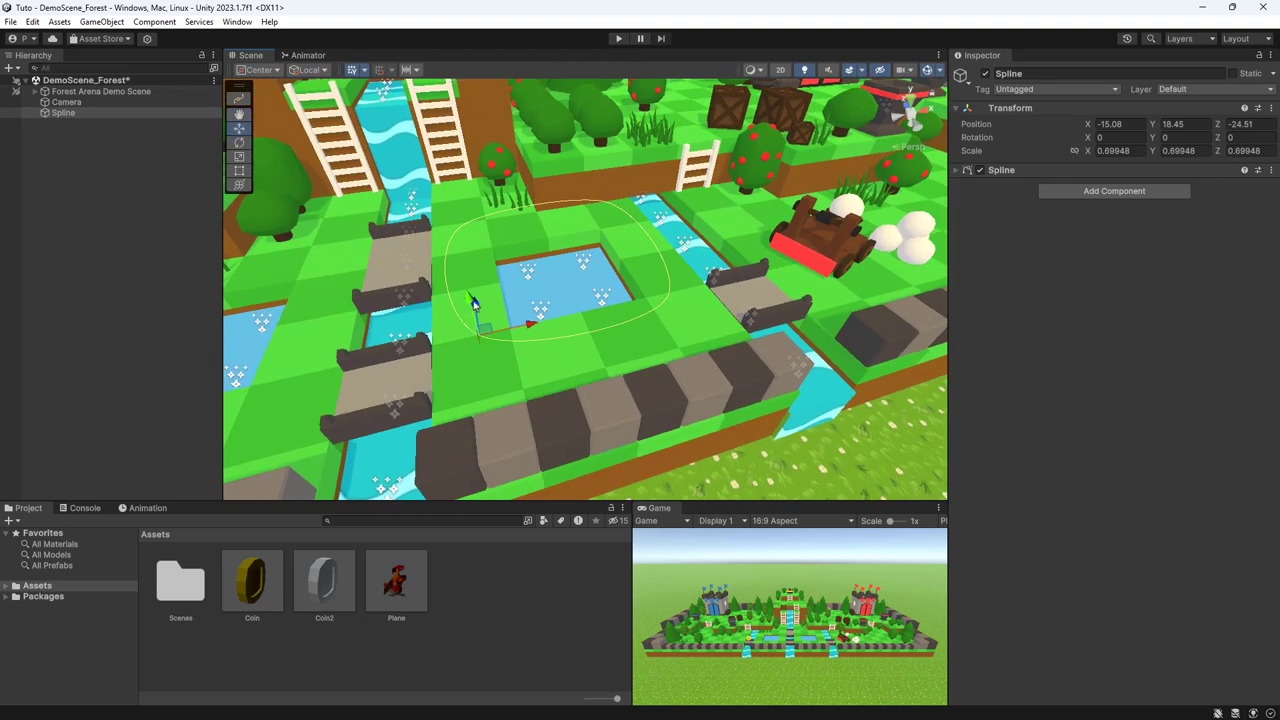
mouse_move(475, 302)
mouse_down()
mouse_move(474, 321)
mouse_move(503, 334)
mouse_move(821, 422)
mouse_up()
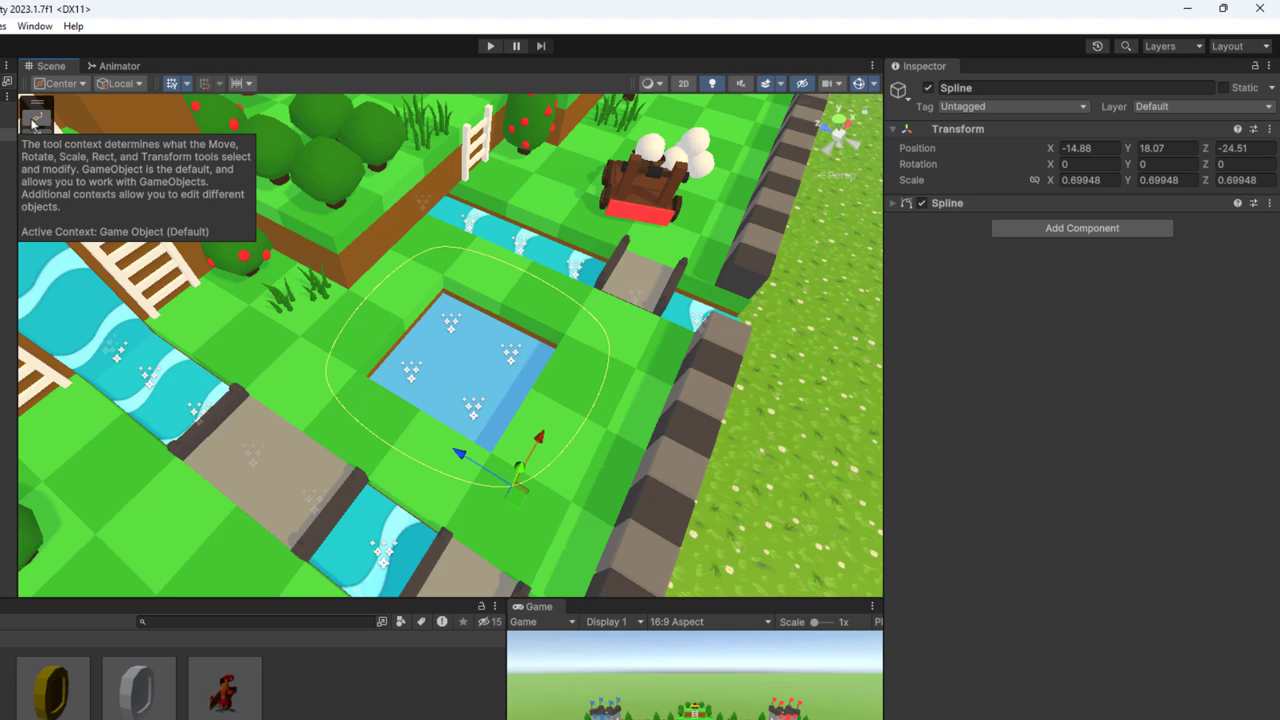
- Nudge Knot 2's X and height values, then undo both edits to restore its original position
click(34, 120)
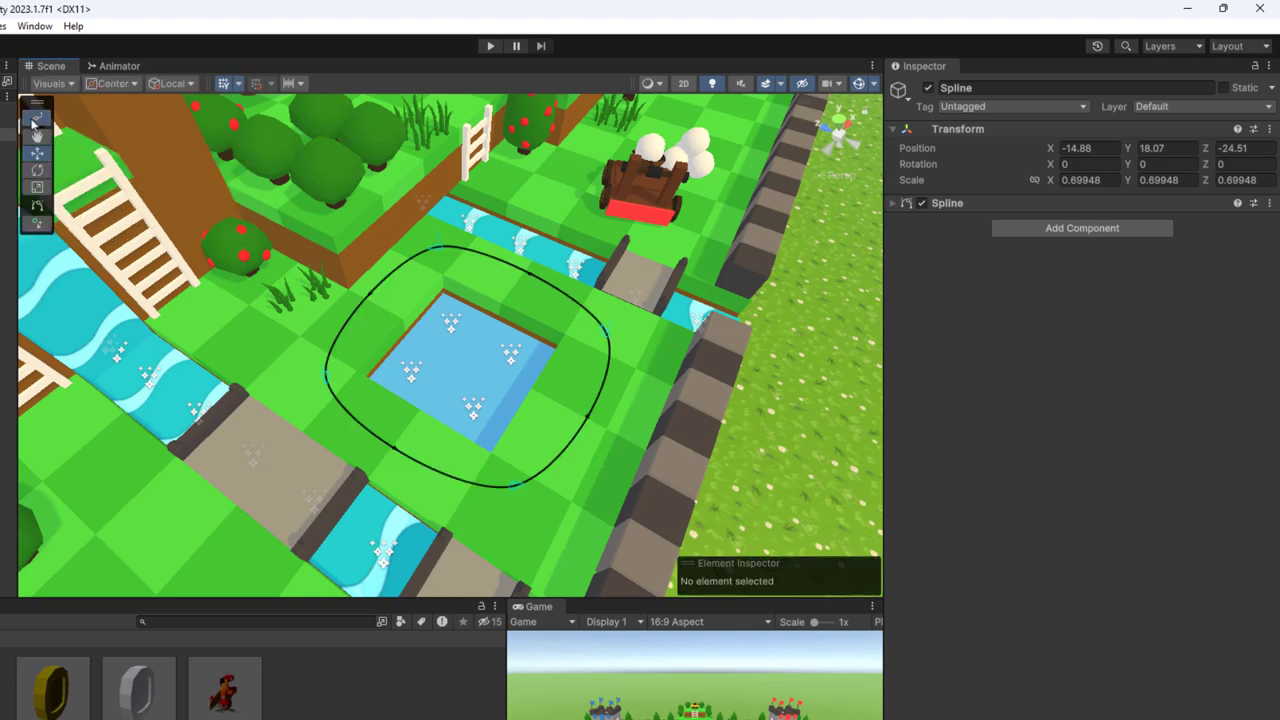
click(609, 338)
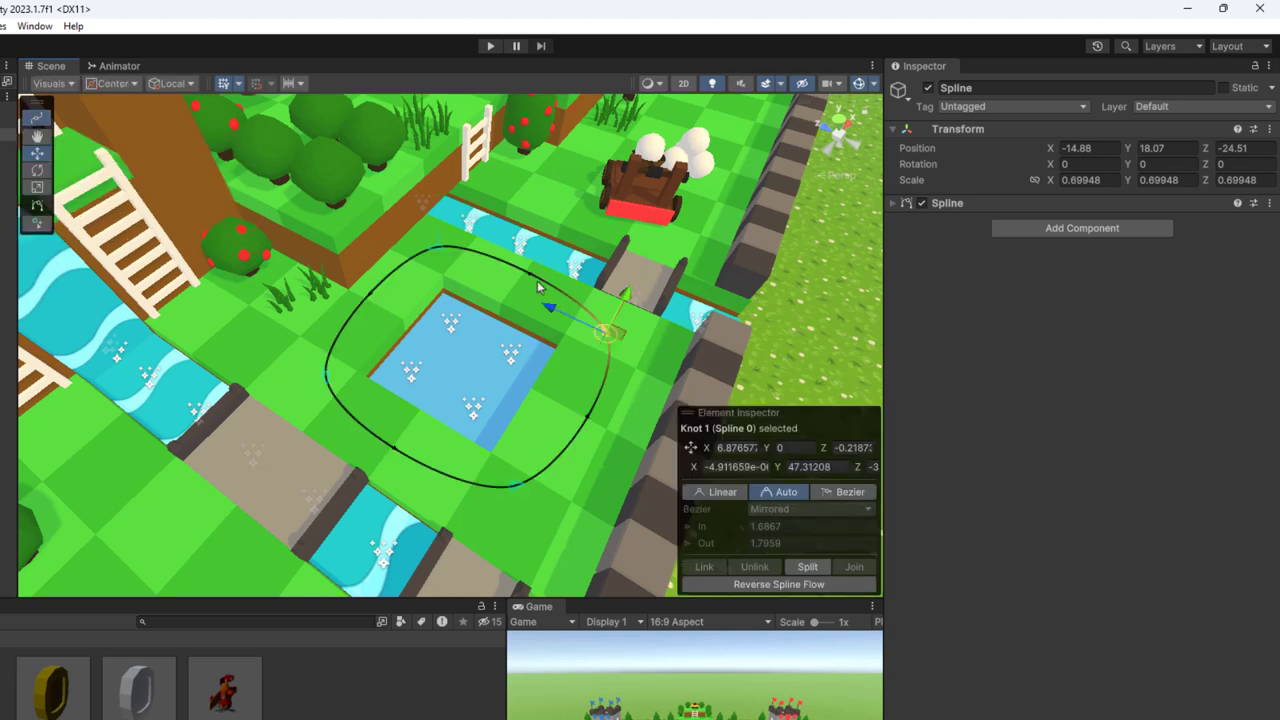
click(434, 248)
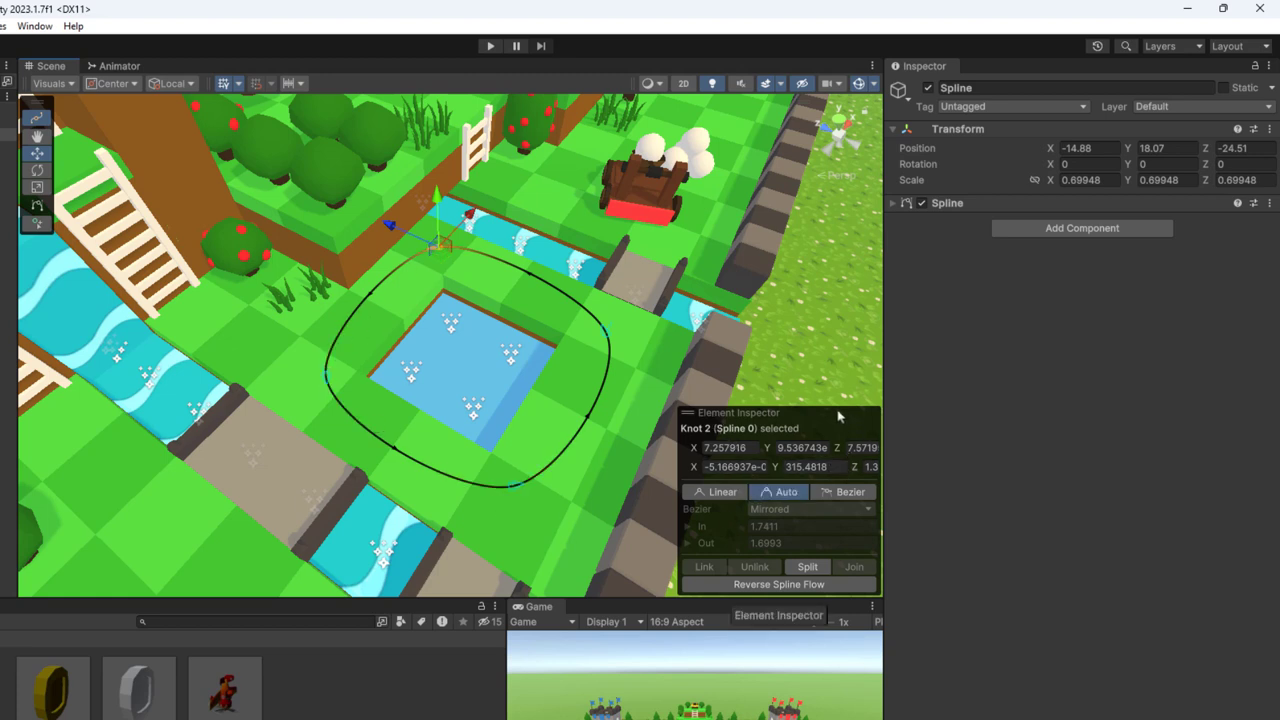
drag(694, 455, 700, 457)
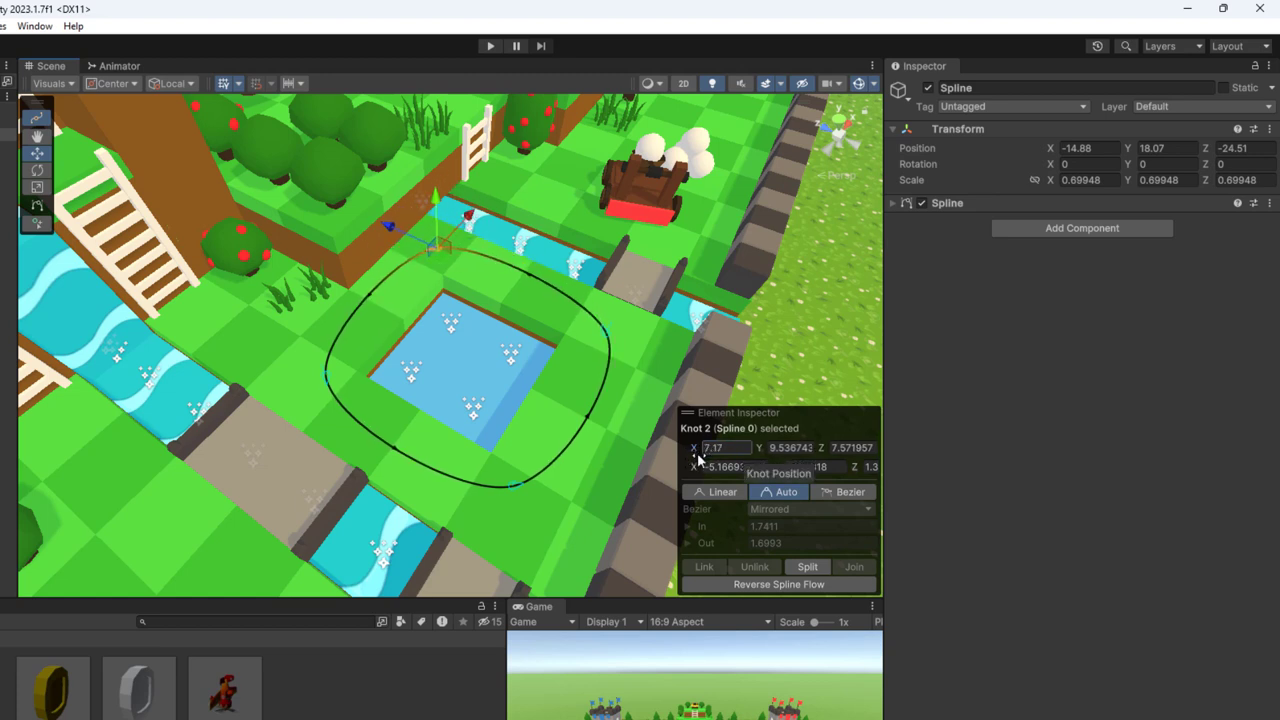
key(ctrl+z)
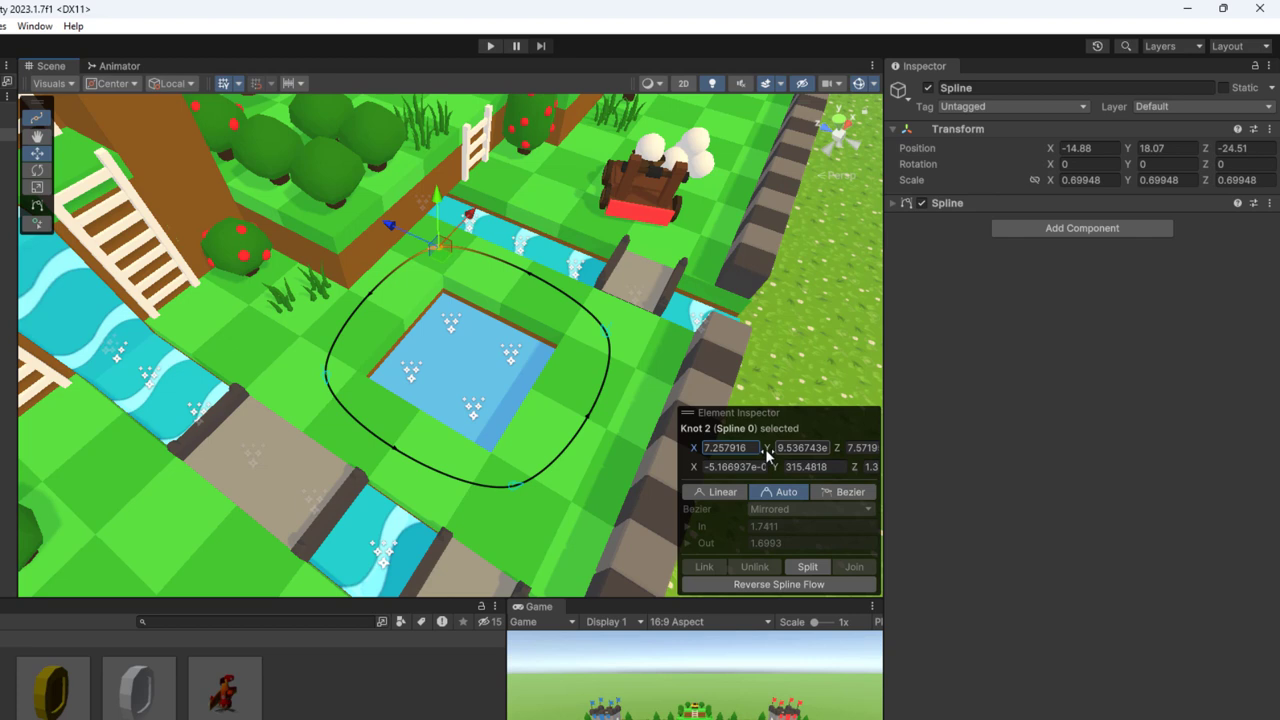
drag(768, 452, 782, 456)
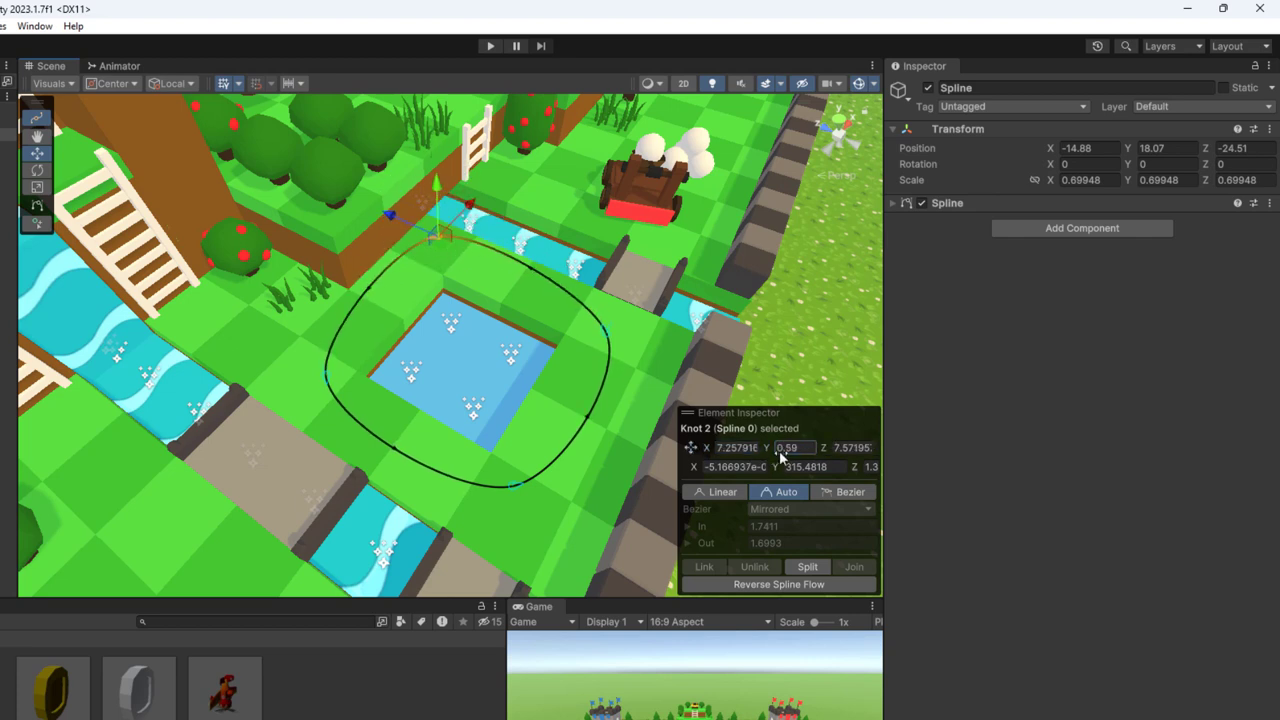
key(ctrl+z)
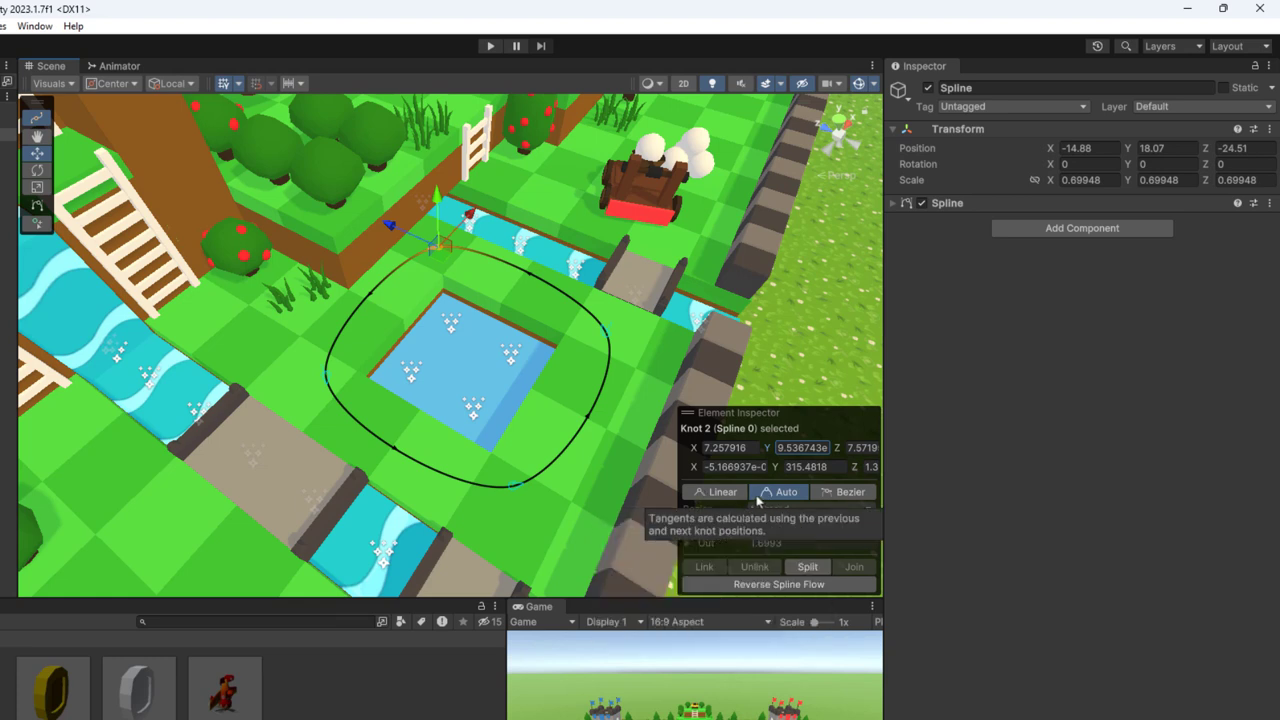
- Try Linear, Auto and Bezier tangents on Knot 2, undoing a tangent stretch
click(723, 495)
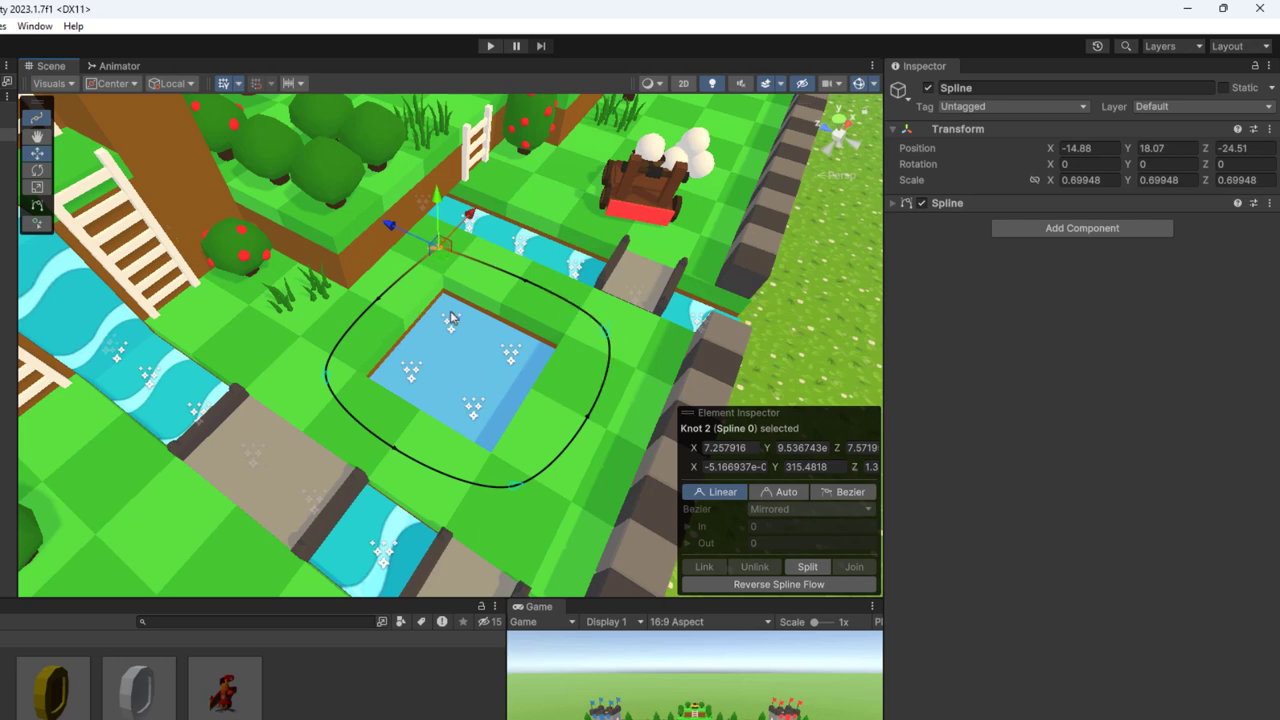
scroll(455, 318, up, 2)
scroll(499, 343, up, 1)
scroll(499, 343, up, 2)
scroll(494, 387, up, 1)
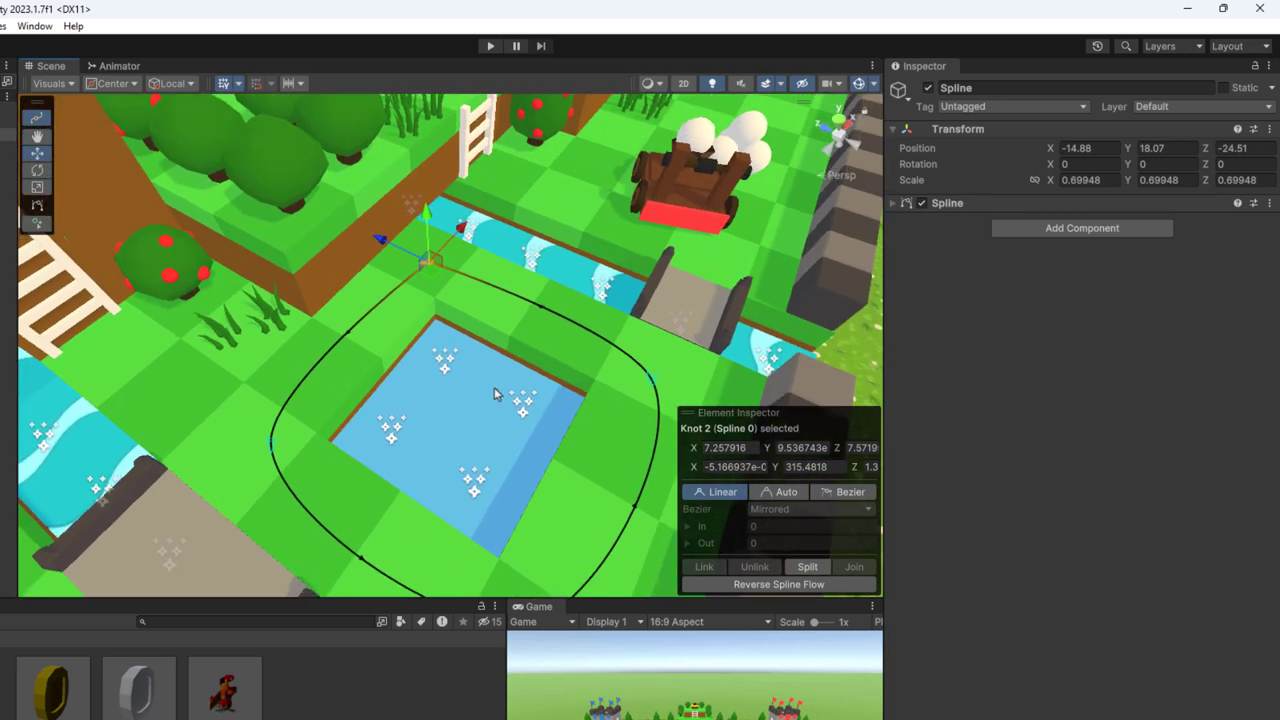
scroll(494, 387, up, 1)
scroll(474, 390, down, 1)
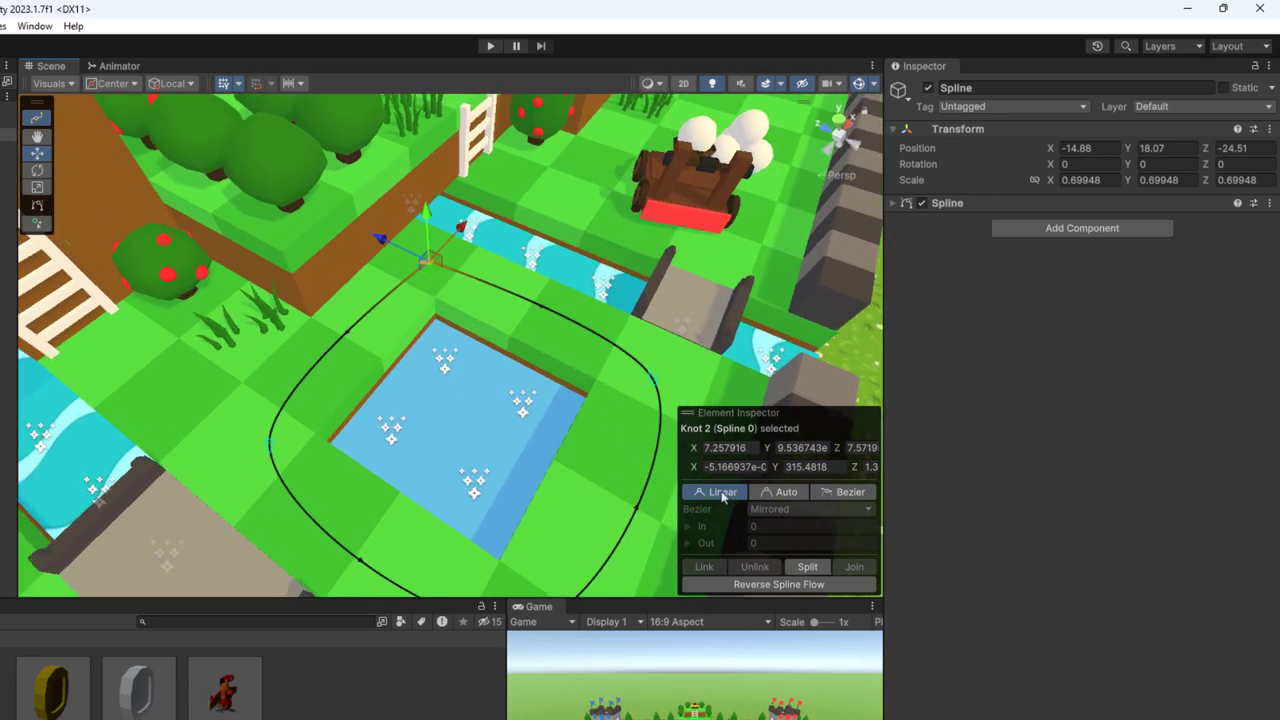
click(779, 495)
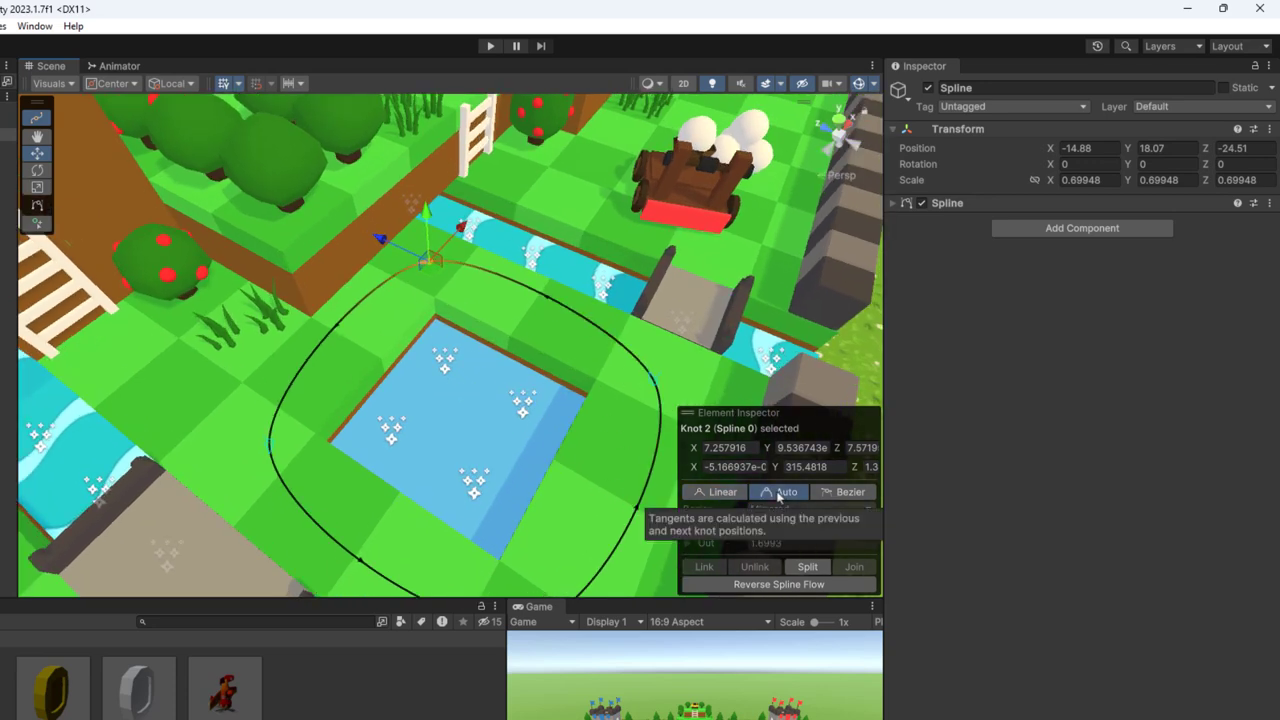
click(843, 494)
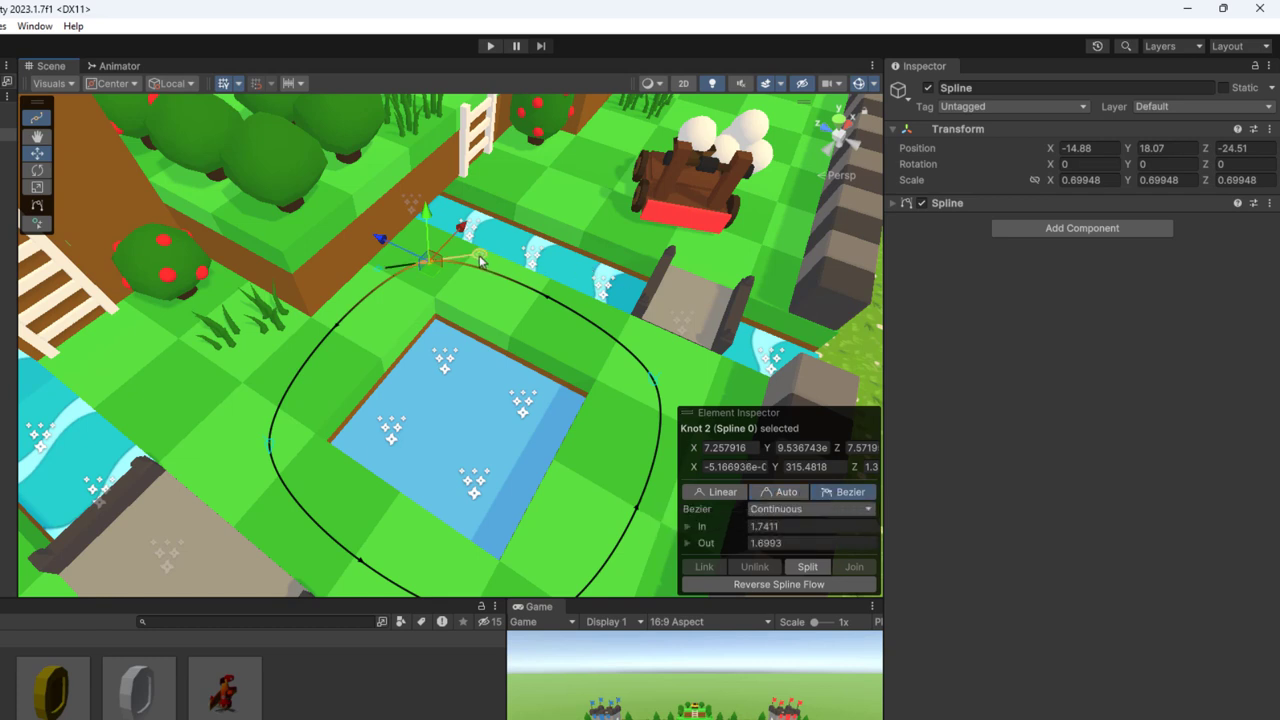
mouse_move(484, 263)
mouse_down()
mouse_move(500, 287)
mouse_move(502, 240)
mouse_move(540, 258)
mouse_up()
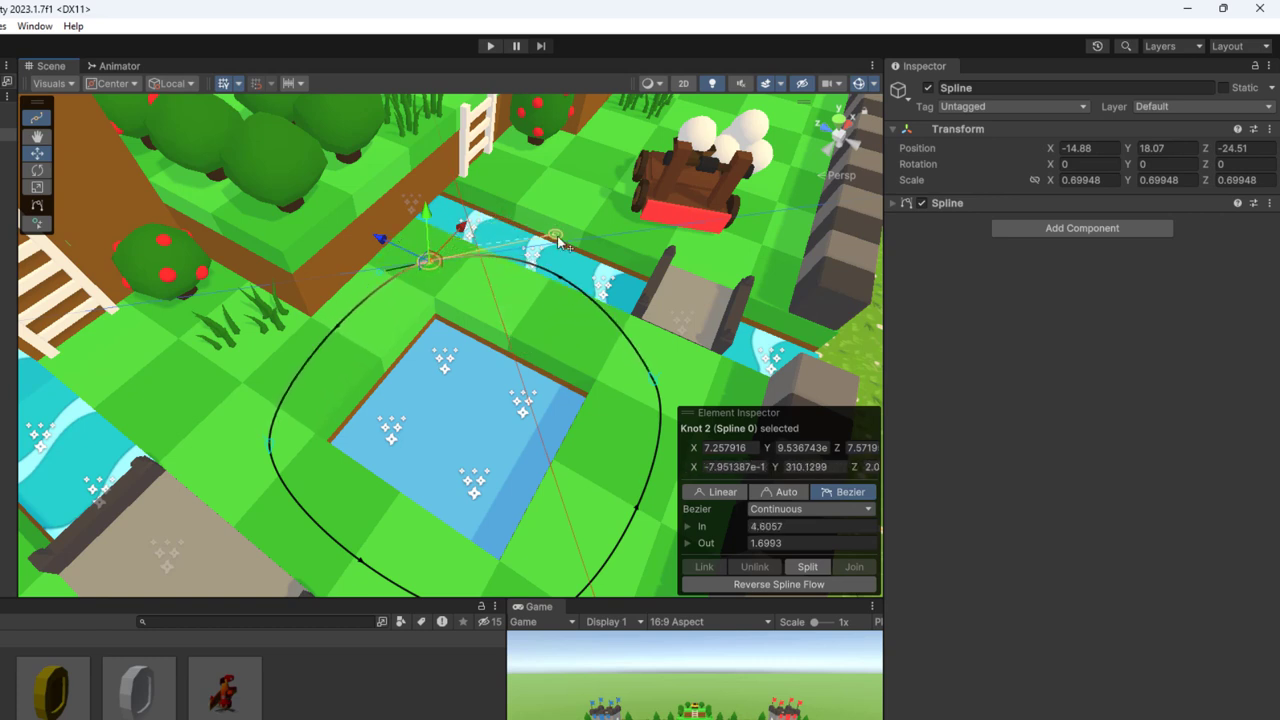
key(ctrl+z)
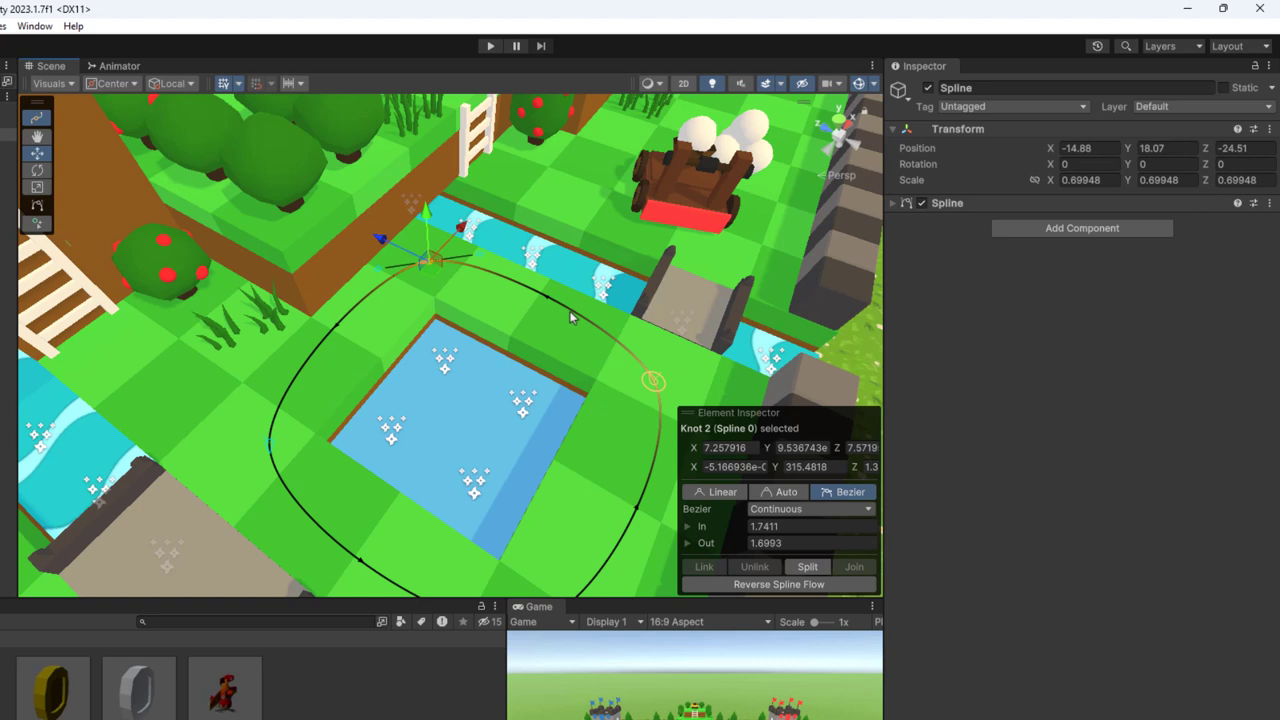
- Test Mirrored, Broken and Continuous Bezier modes on Knot 2, then return it to Auto
click(786, 512)
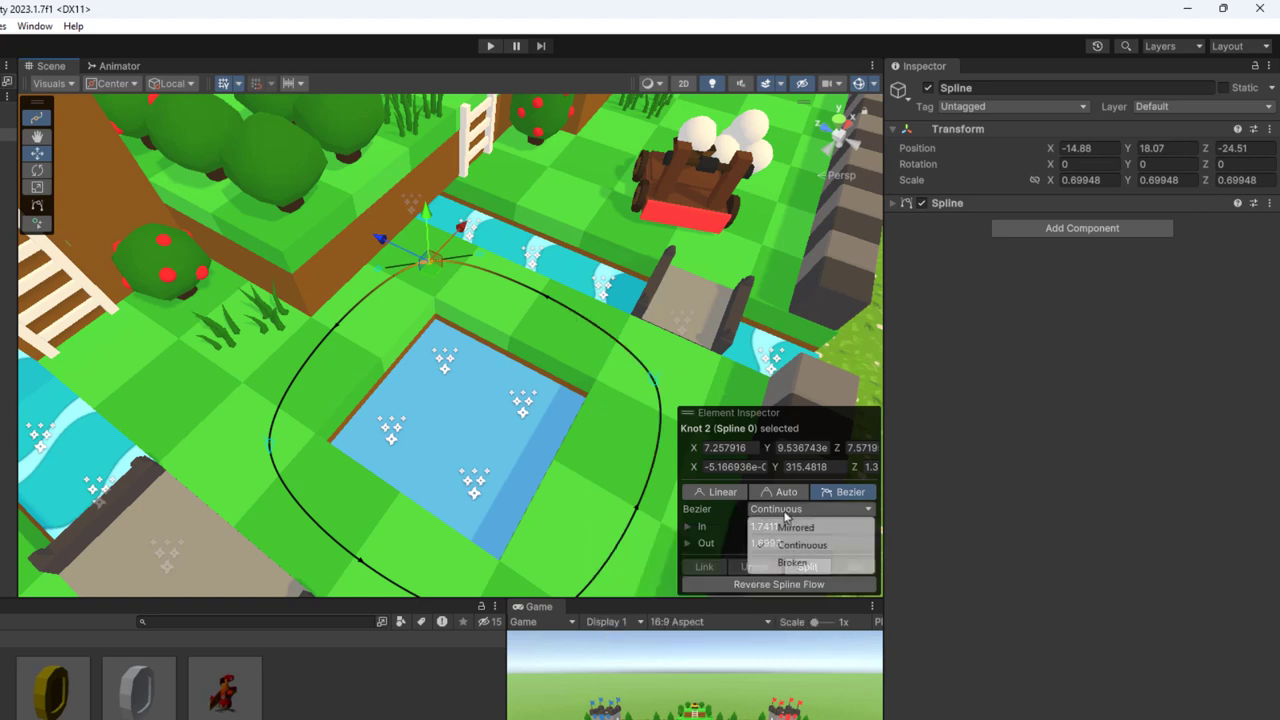
click(797, 530)
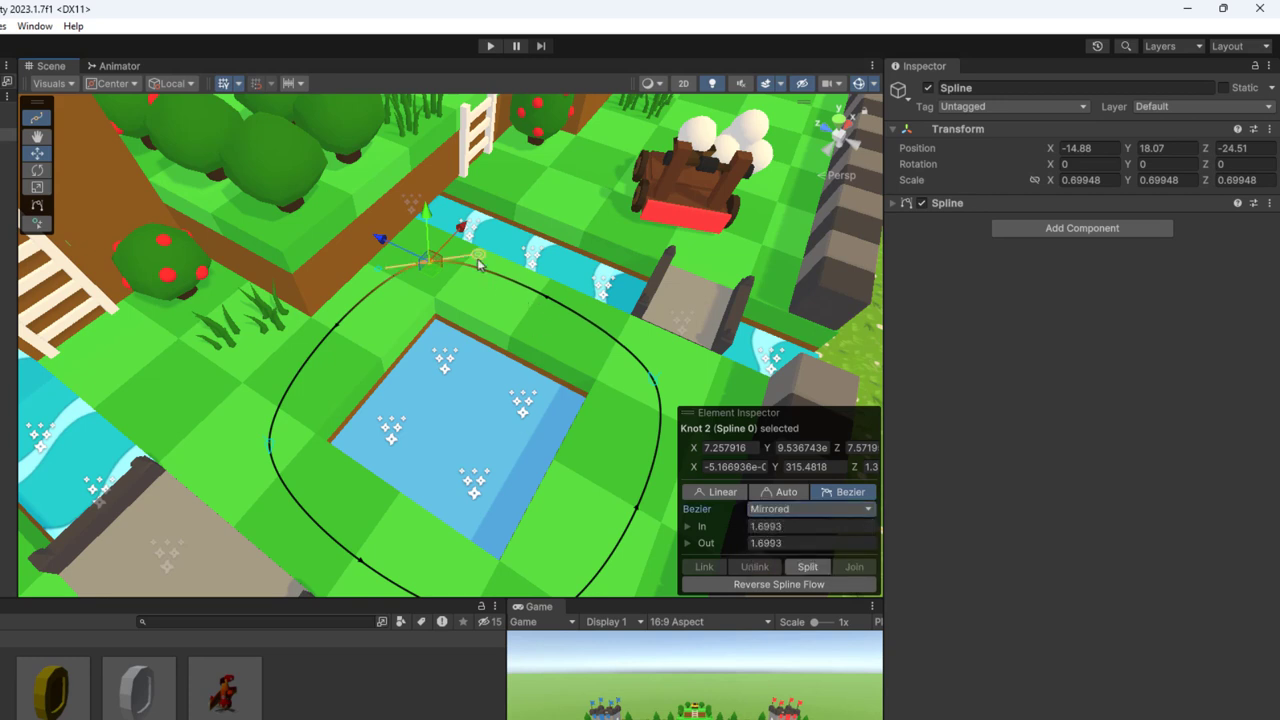
mouse_move(480, 264)
mouse_down()
mouse_move(545, 268)
mouse_move(470, 254)
mouse_up()
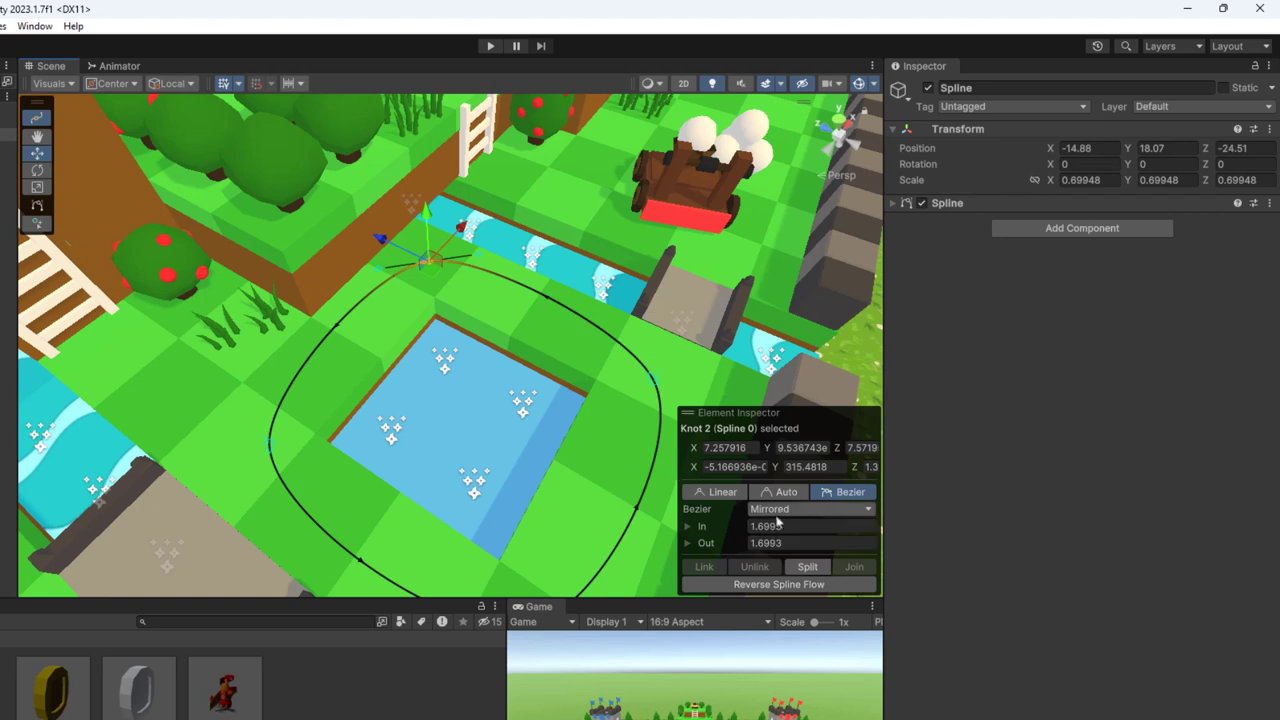
click(810, 509)
click(790, 562)
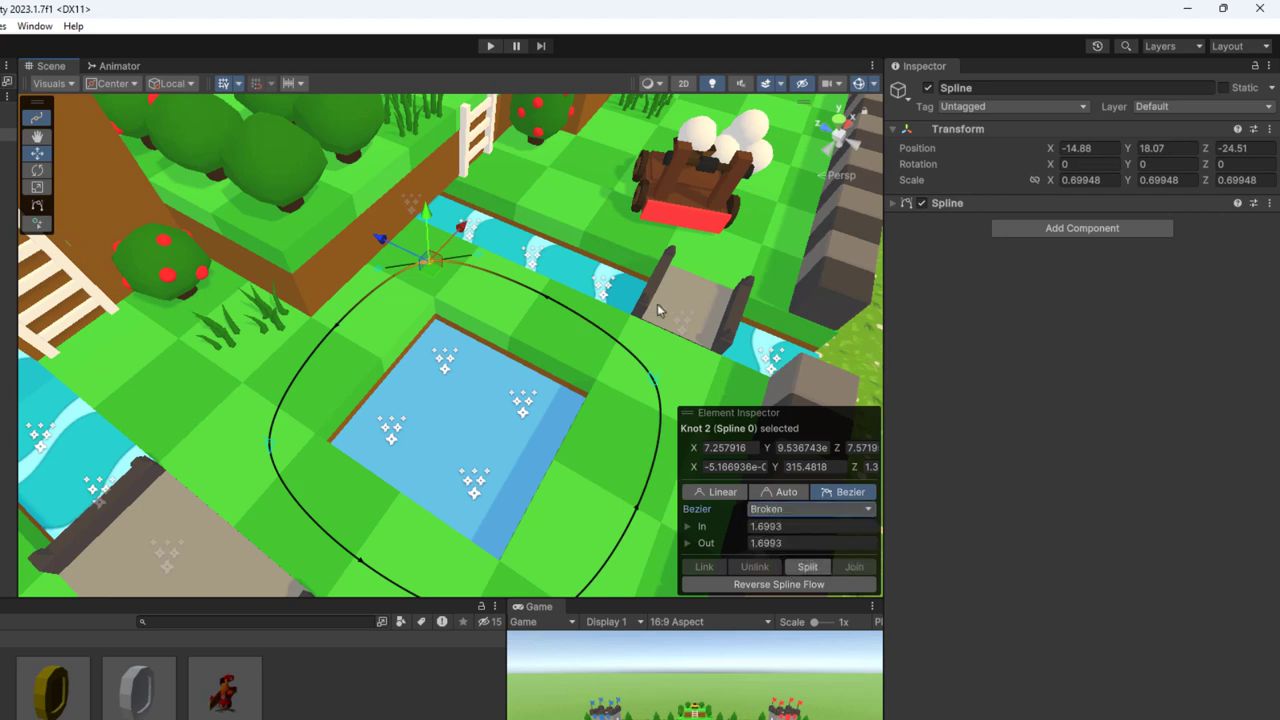
mouse_move(484, 263)
mouse_down()
mouse_move(491, 300)
mouse_move(519, 193)
mouse_move(500, 286)
mouse_up()
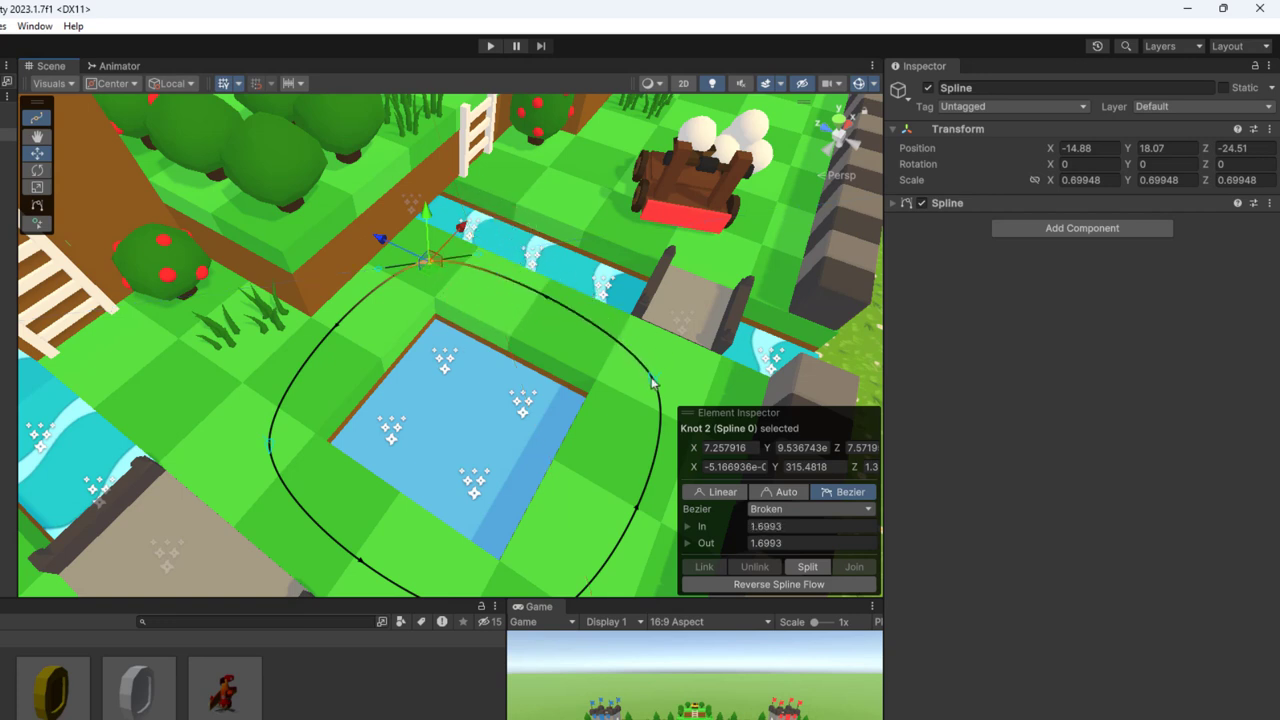
click(800, 510)
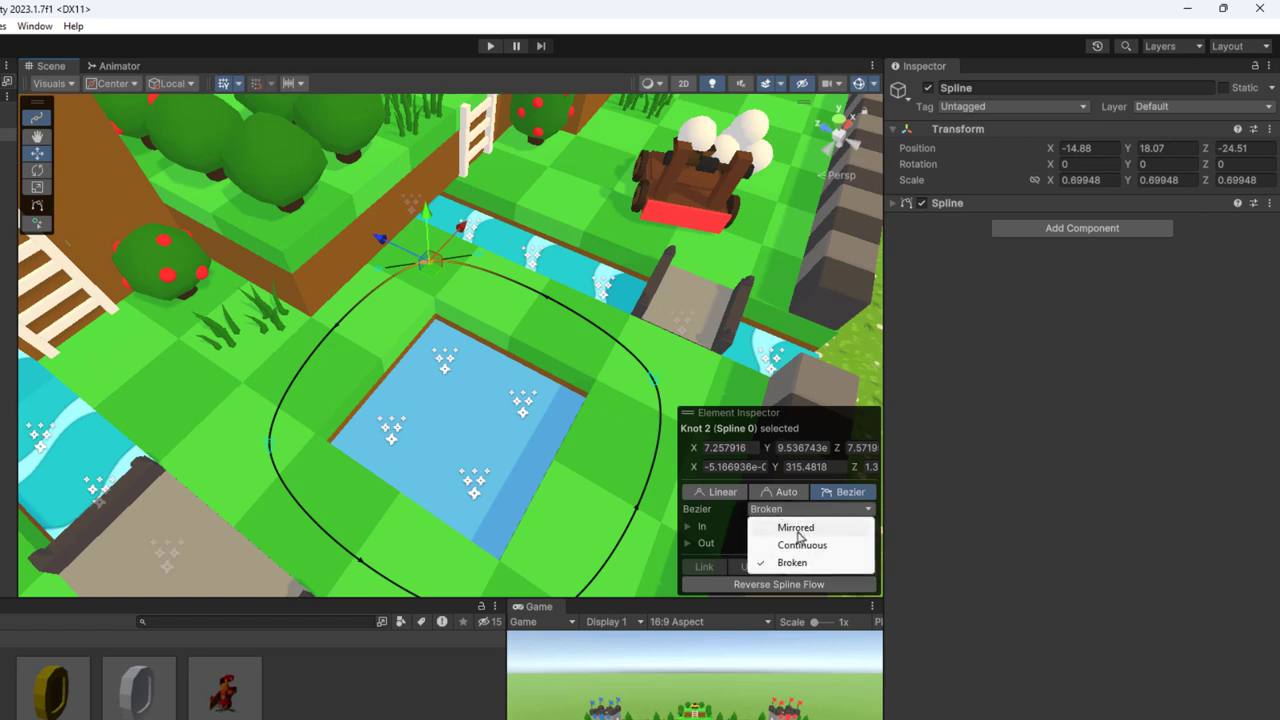
click(806, 545)
click(788, 495)
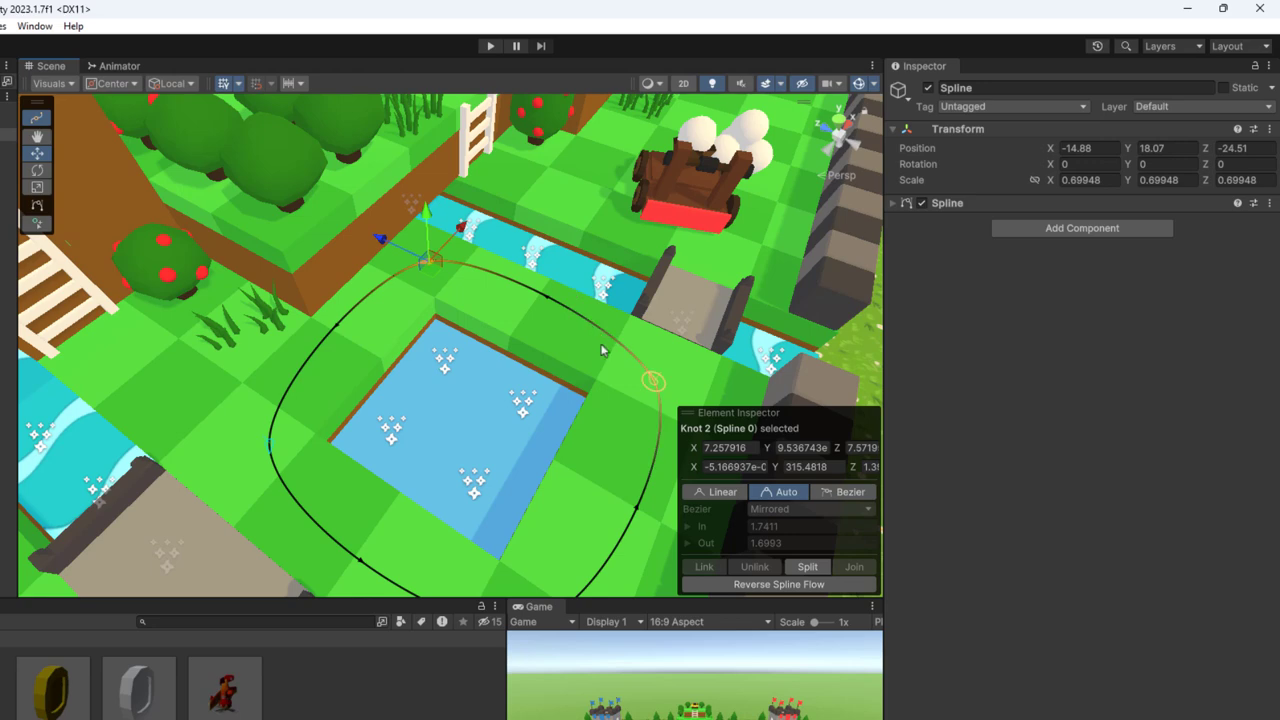
- Select three knots, square the loop with Linear tangents, then round it again with Auto
shift+click(653, 383)
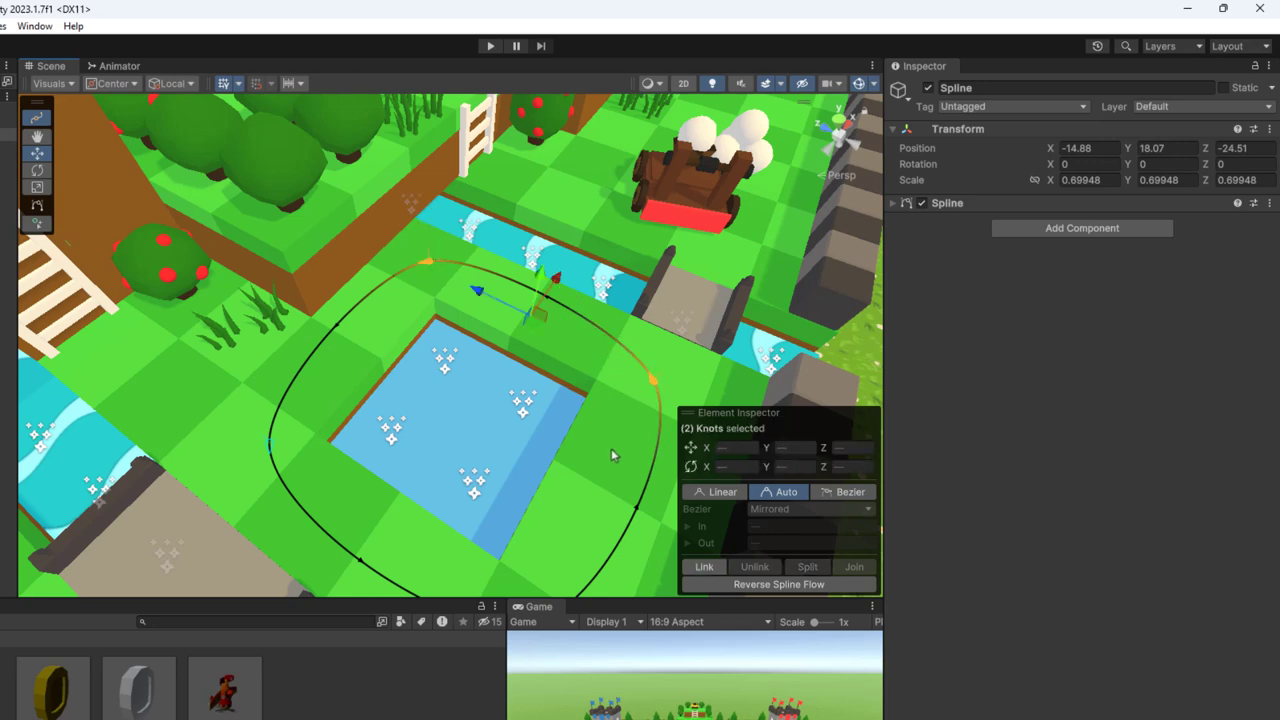
shift+click(268, 447)
key(f)
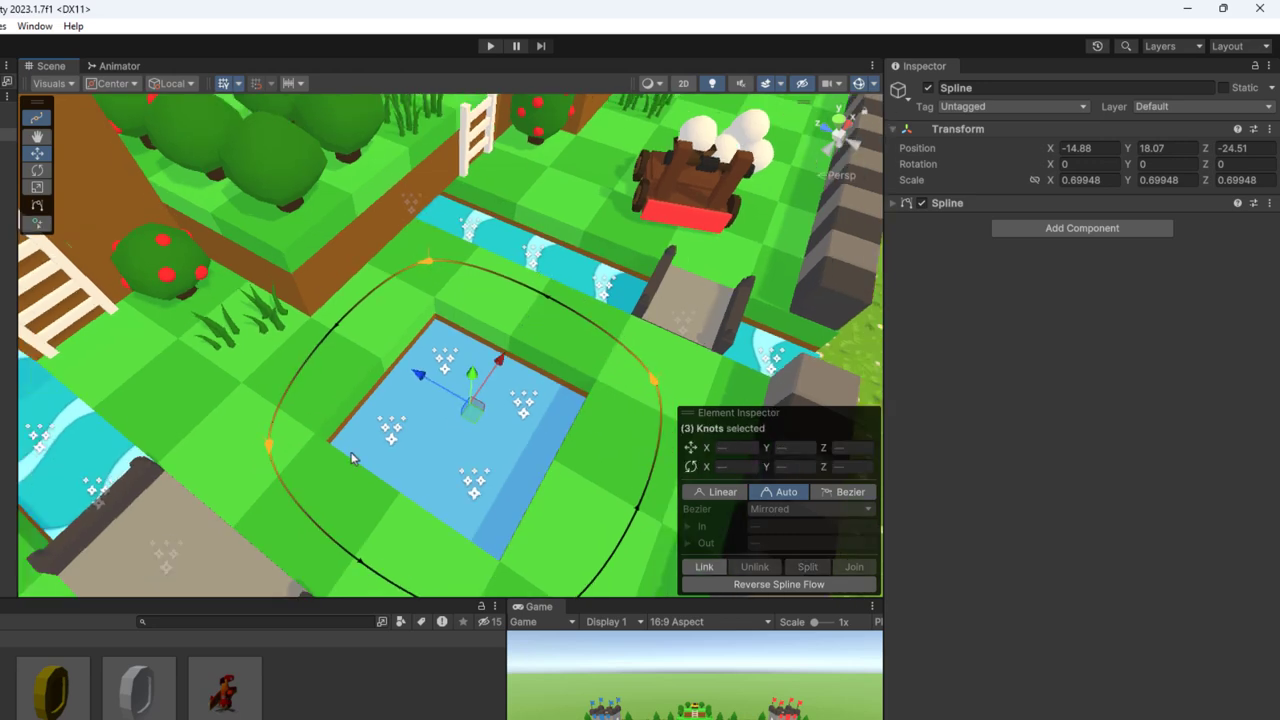
click(720, 492)
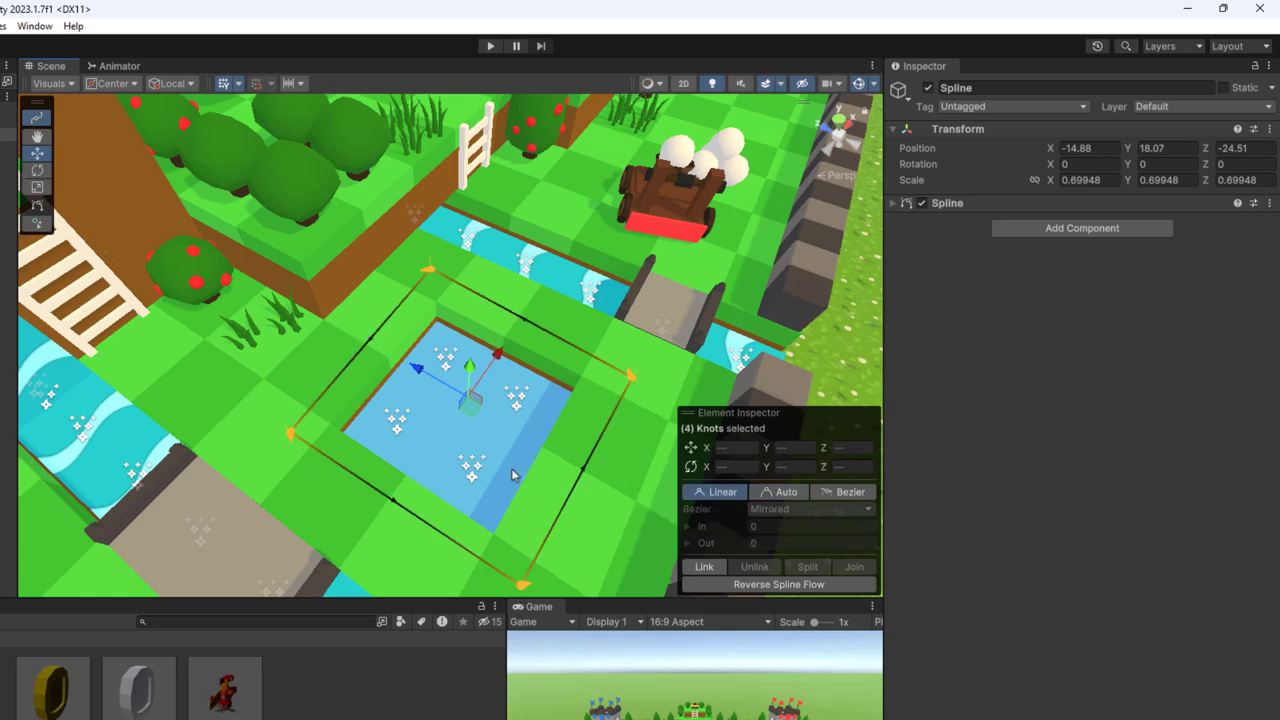
click(781, 494)
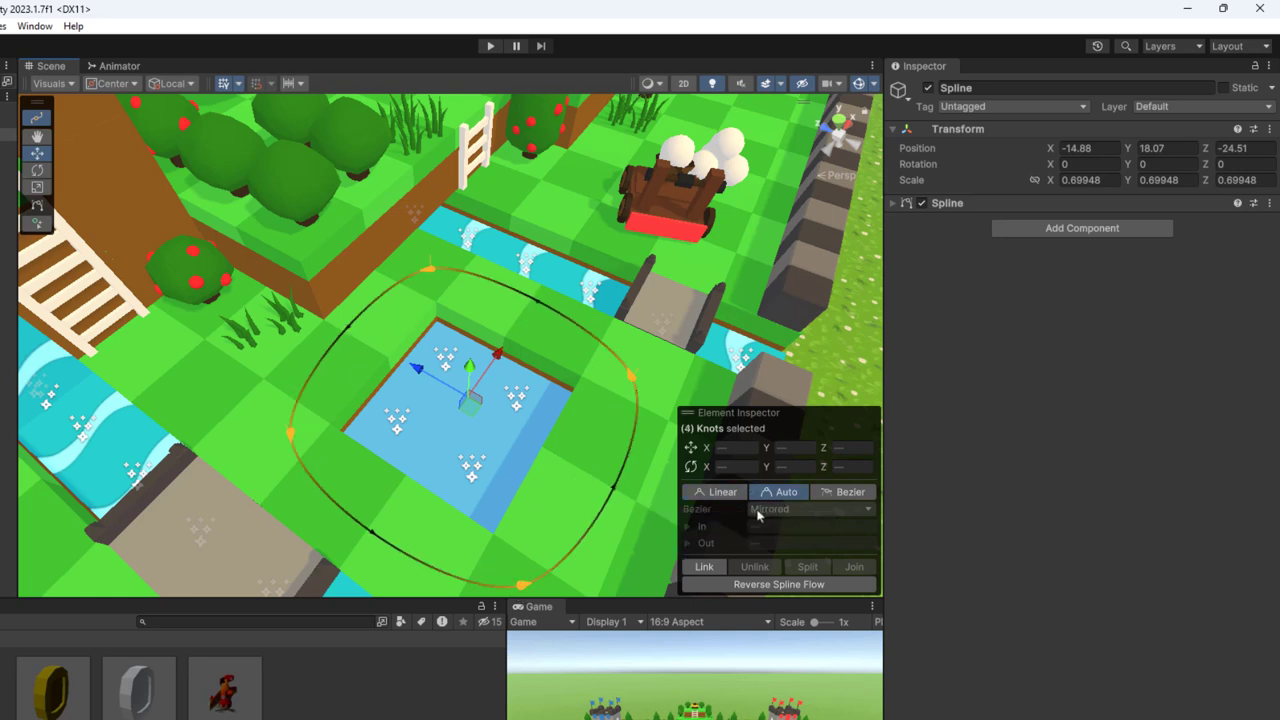
- Give Knot 1 Bezier Continuous tangents, undoing a trial tangent-length change
click(630, 375)
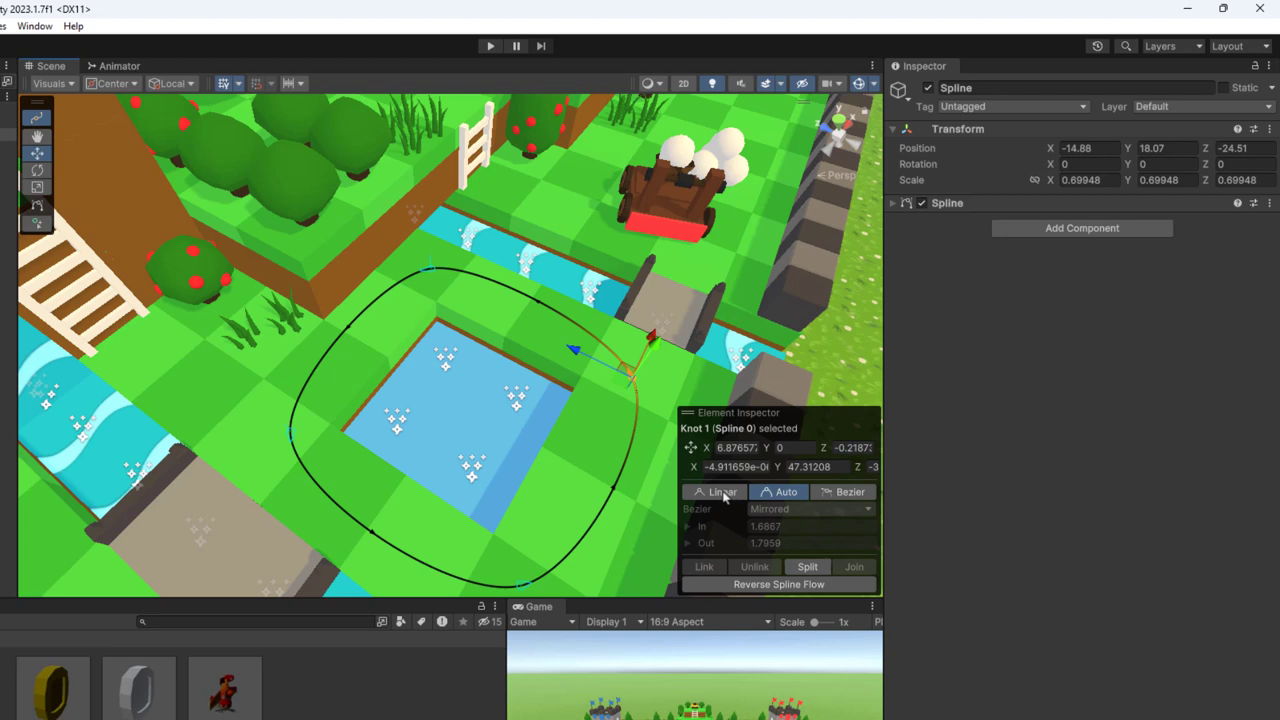
click(840, 492)
mouse_move(736, 524)
mouse_down()
mouse_move(549, 545)
mouse_move(765, 542)
mouse_up()
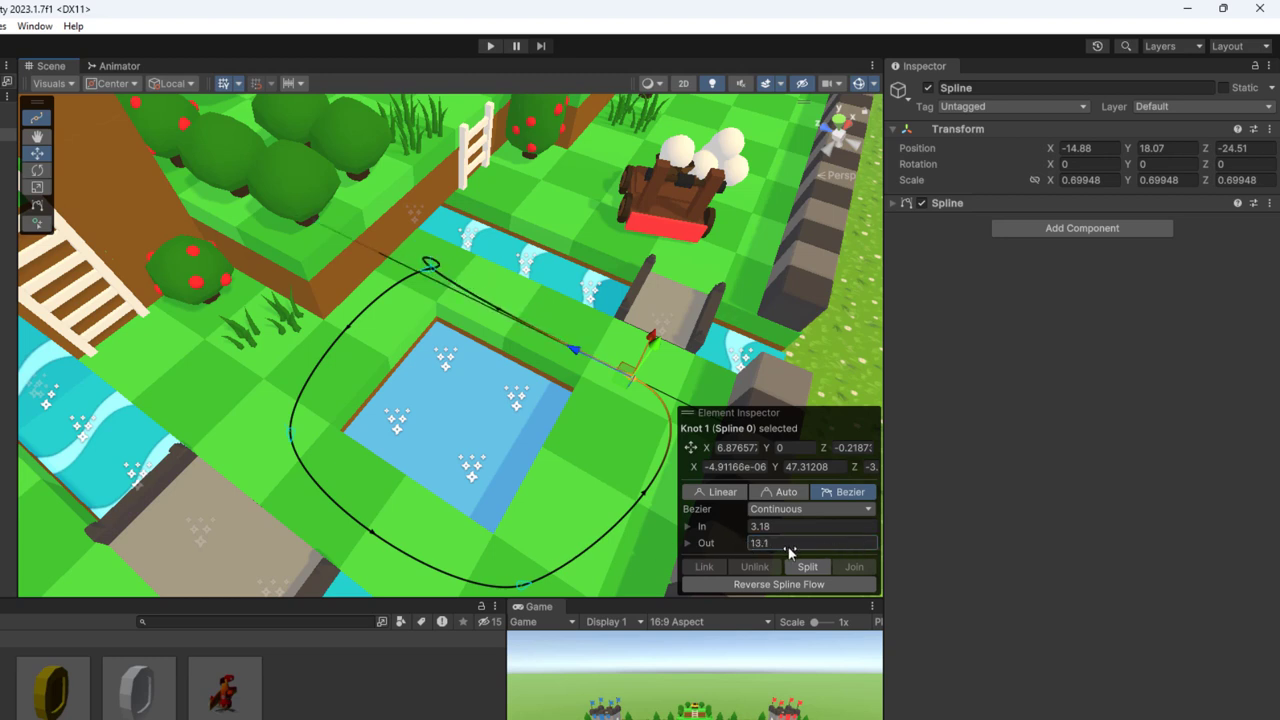
key(ctrl+z)
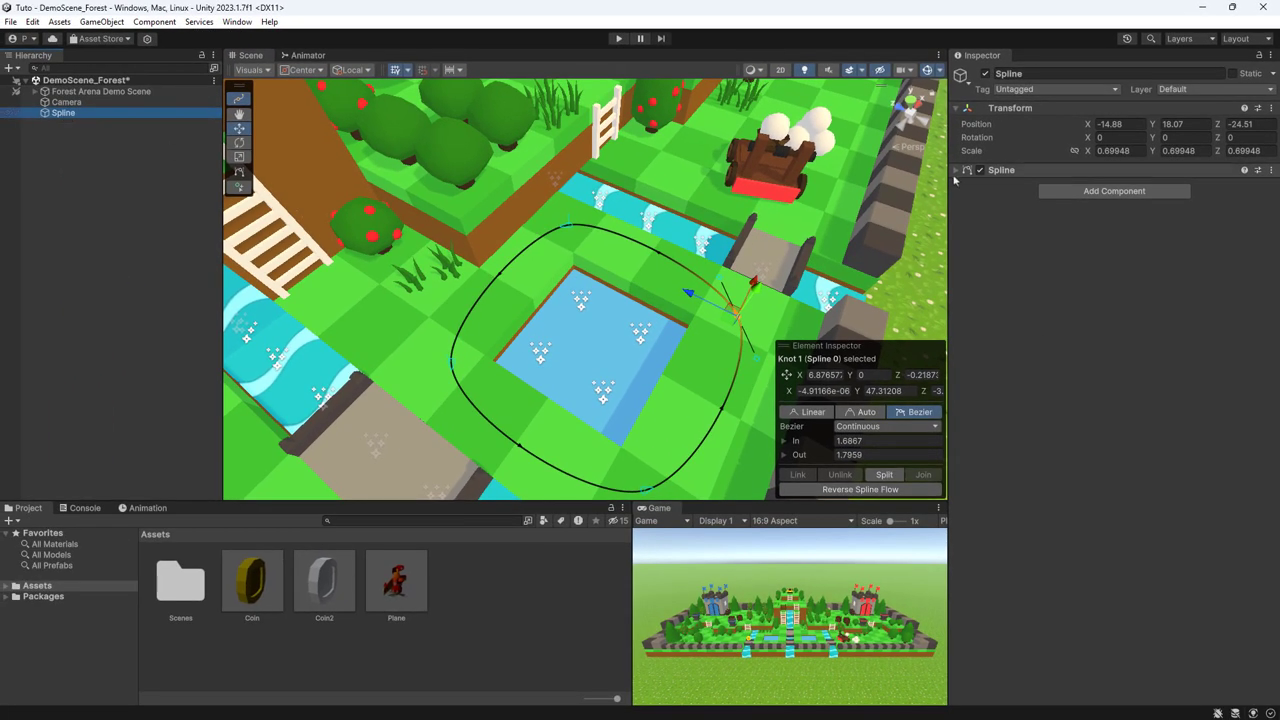
- Expand the Spline component and Spline 0 foldout, then step through Knot [0] to Knot [3]
click(1001, 170)
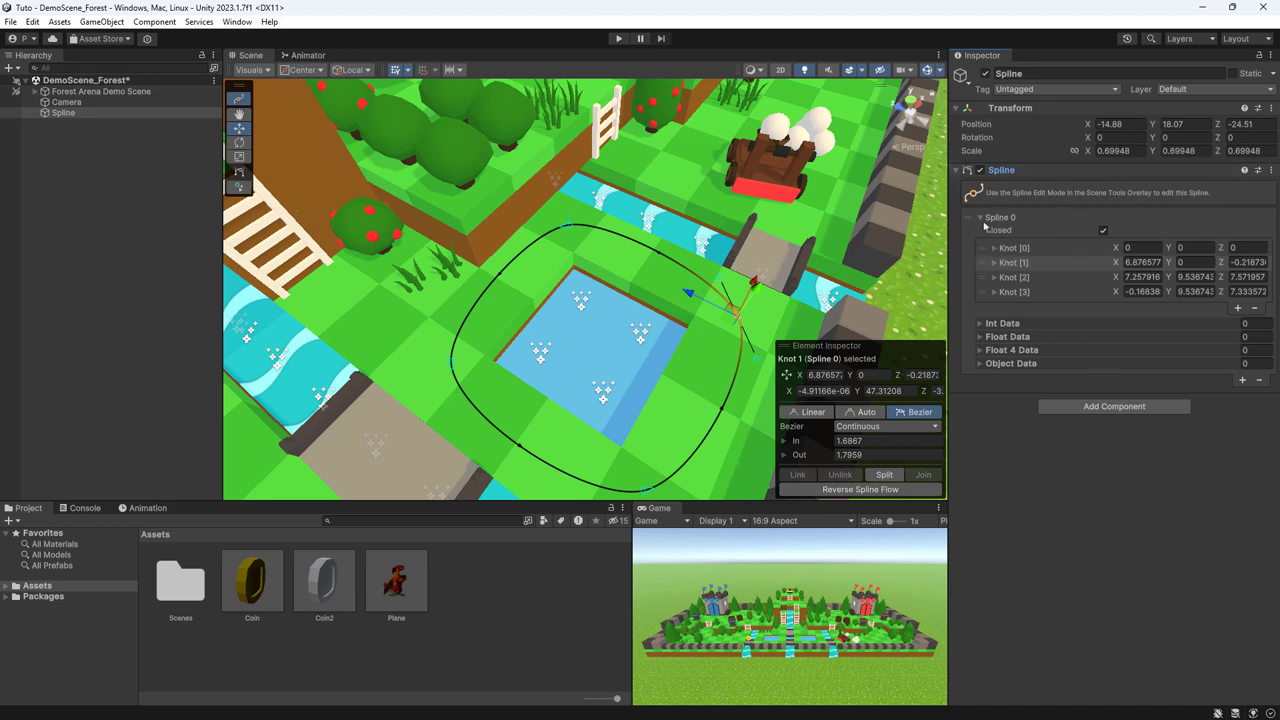
click(980, 220)
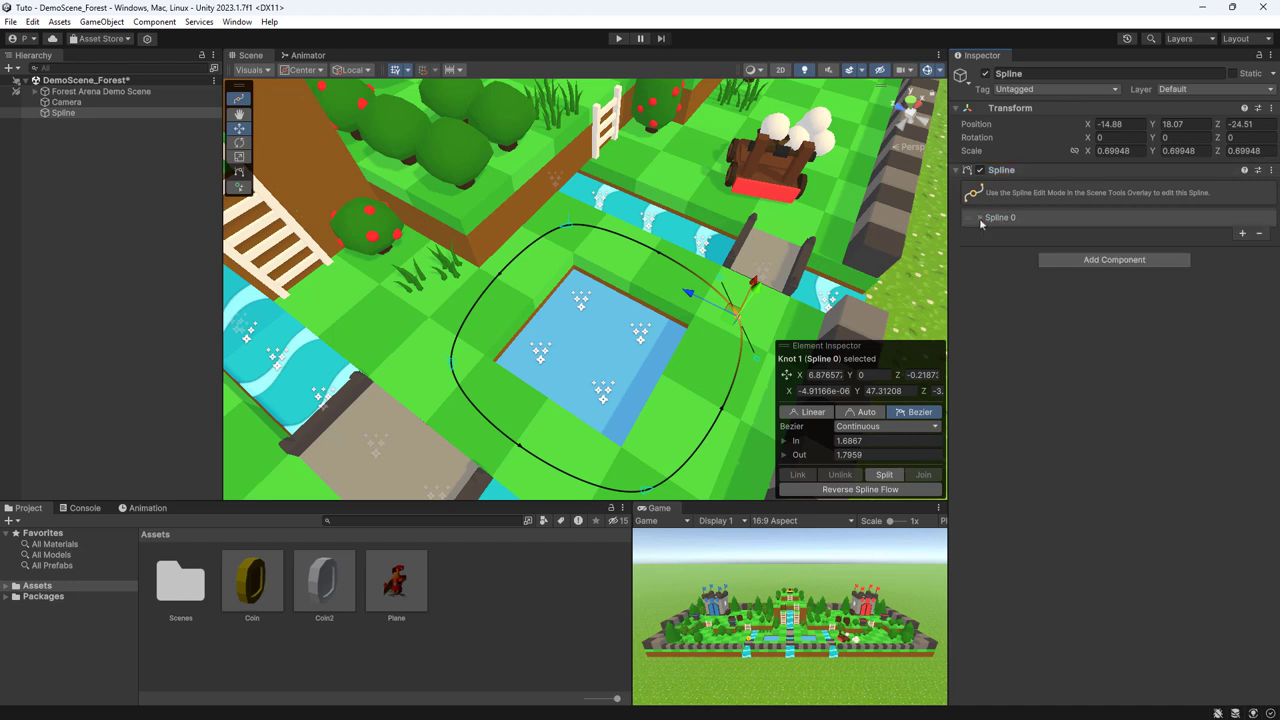
click(980, 219)
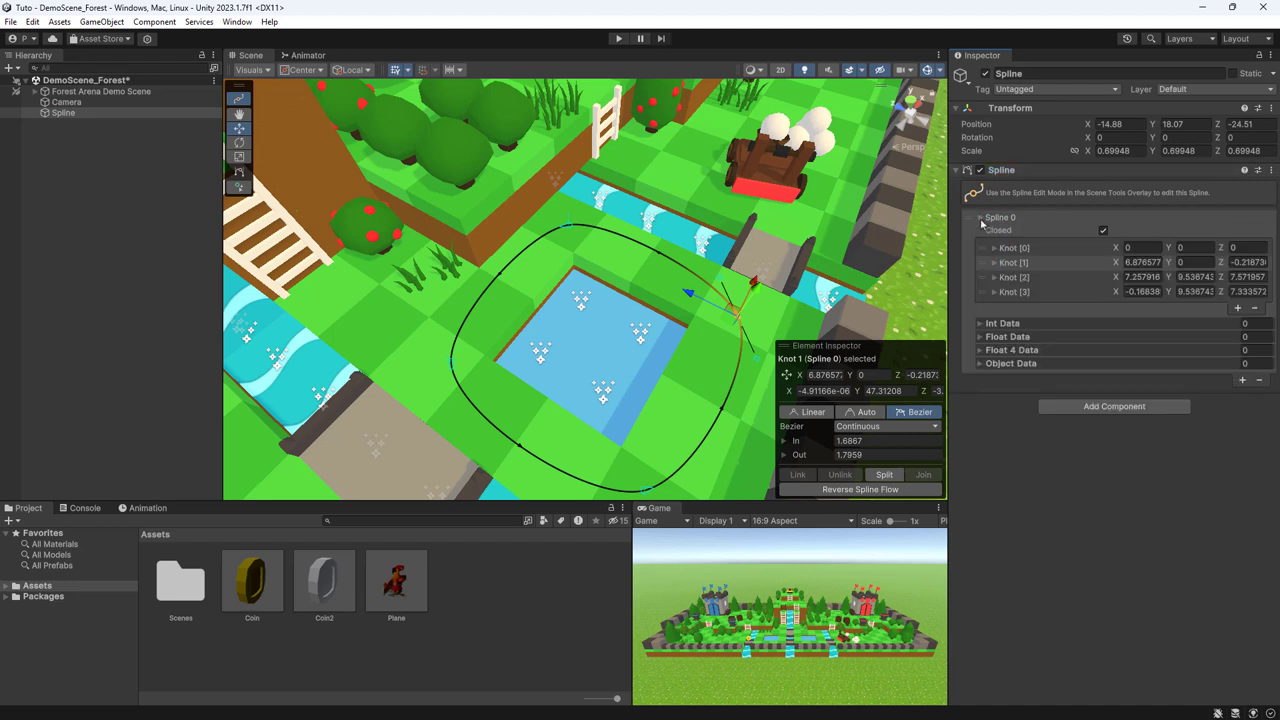
click(1024, 248)
click(1024, 262)
click(1024, 277)
click(1024, 292)
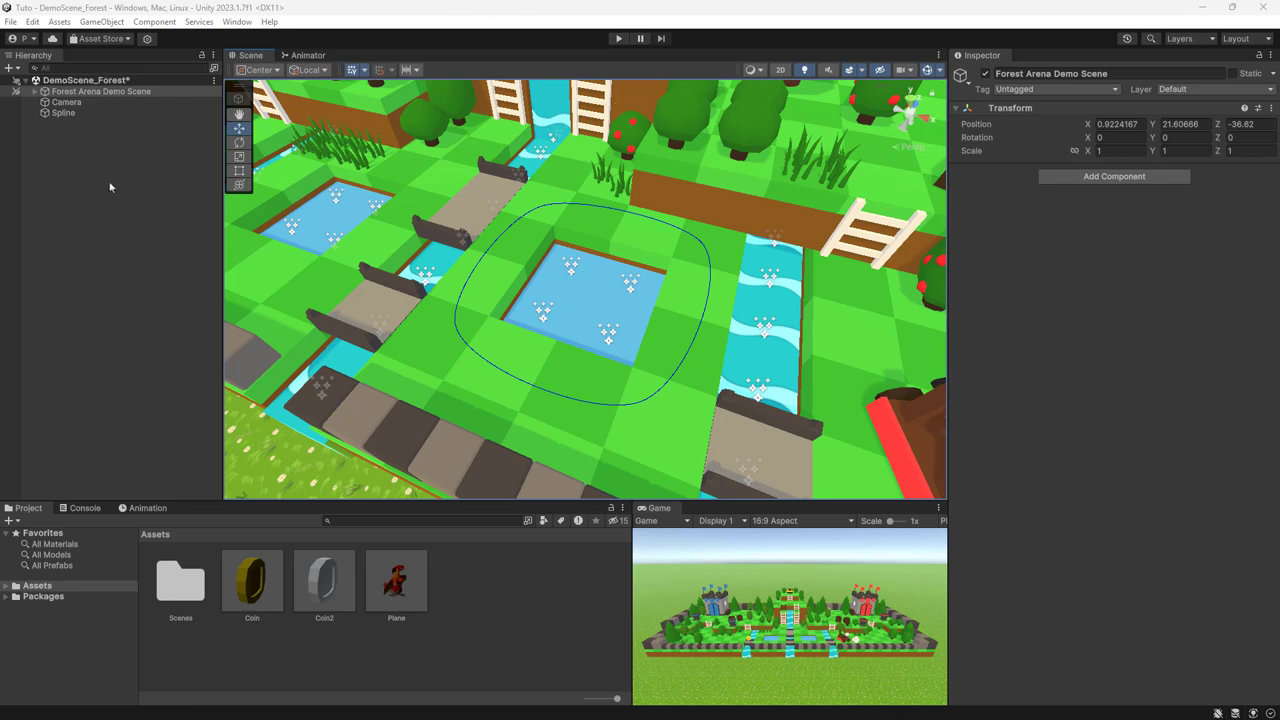
- Add a Spline Instantiate component linked to the spline container with one empty Items To Instantiate entry
click(66, 113)
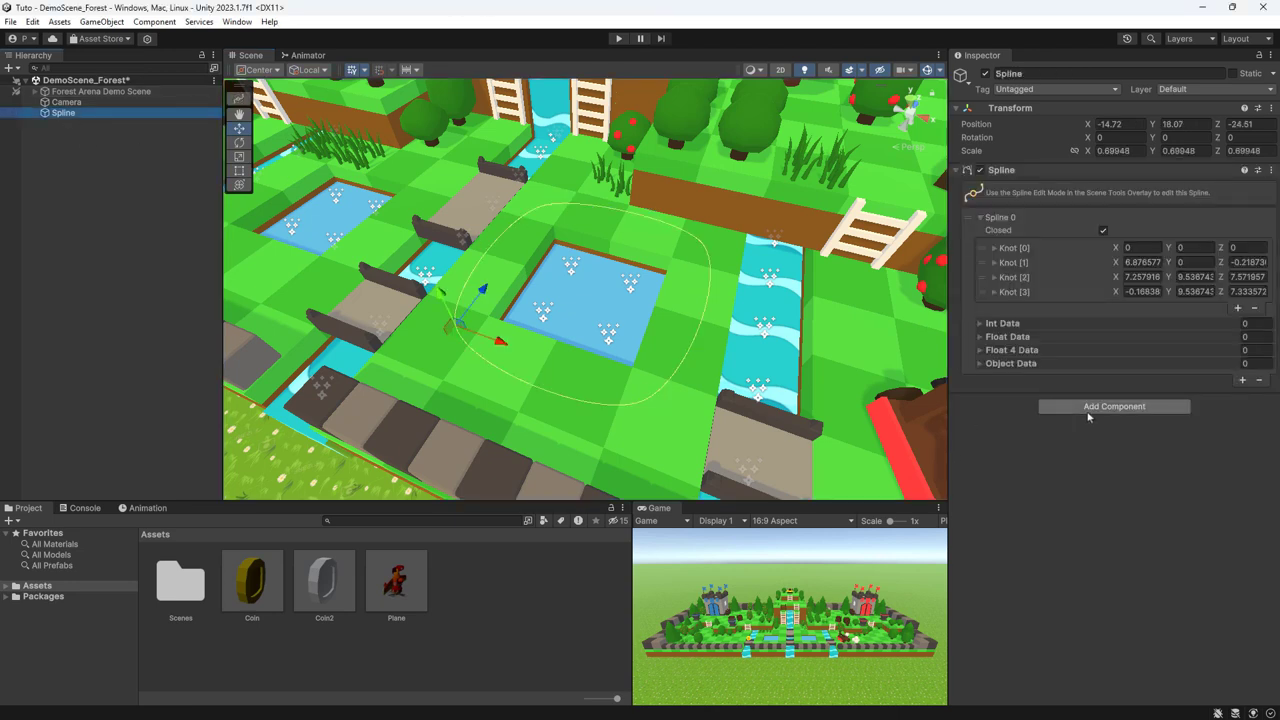
click(1088, 408)
scroll(1068, 568, down, 2)
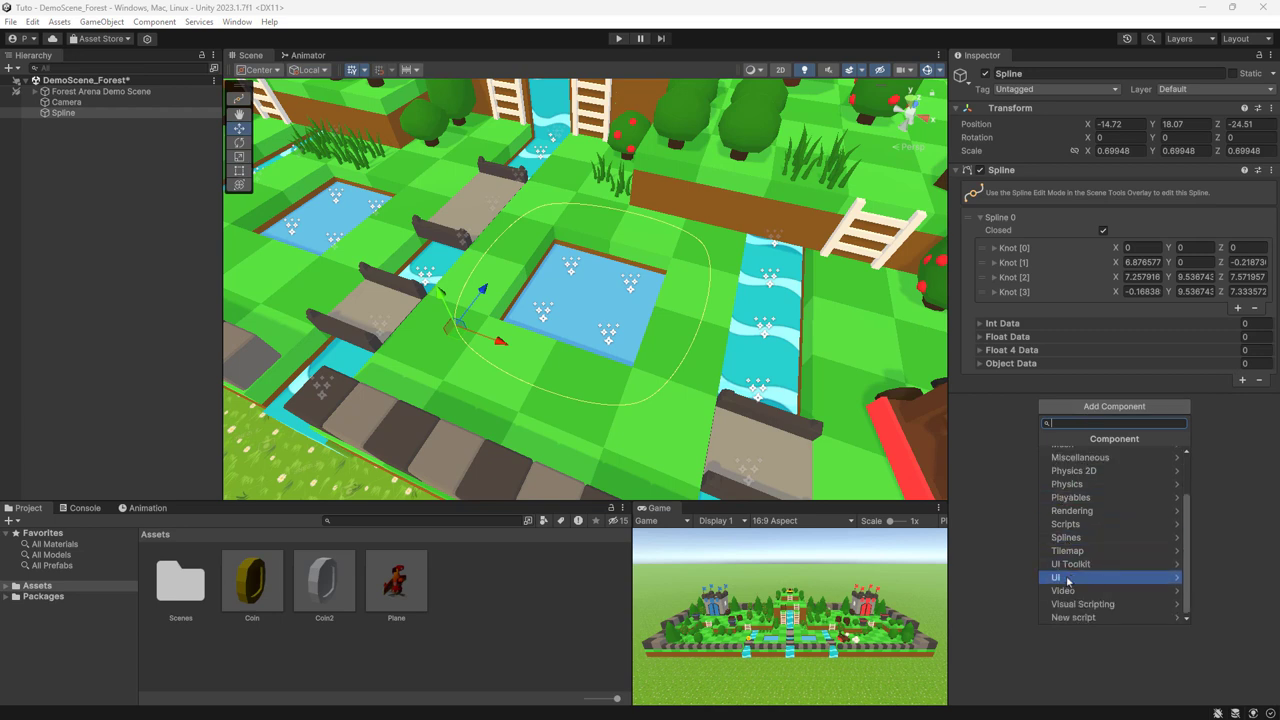
click(1068, 538)
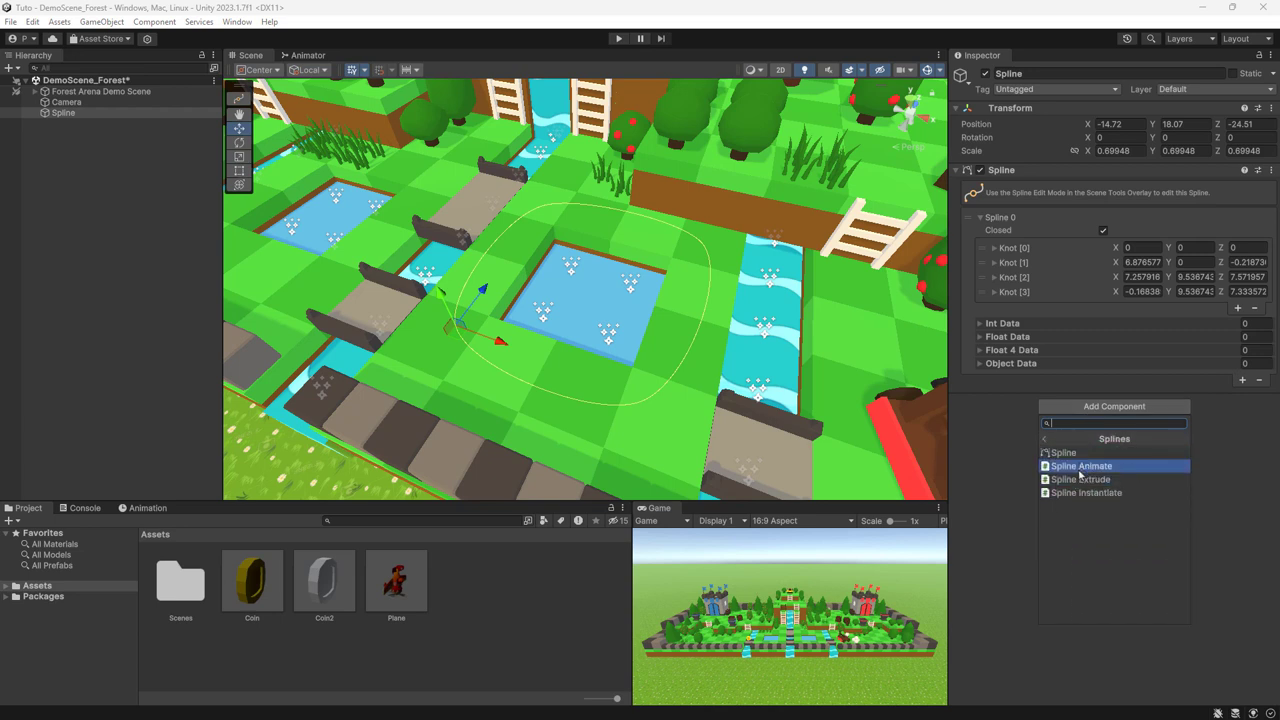
click(1070, 494)
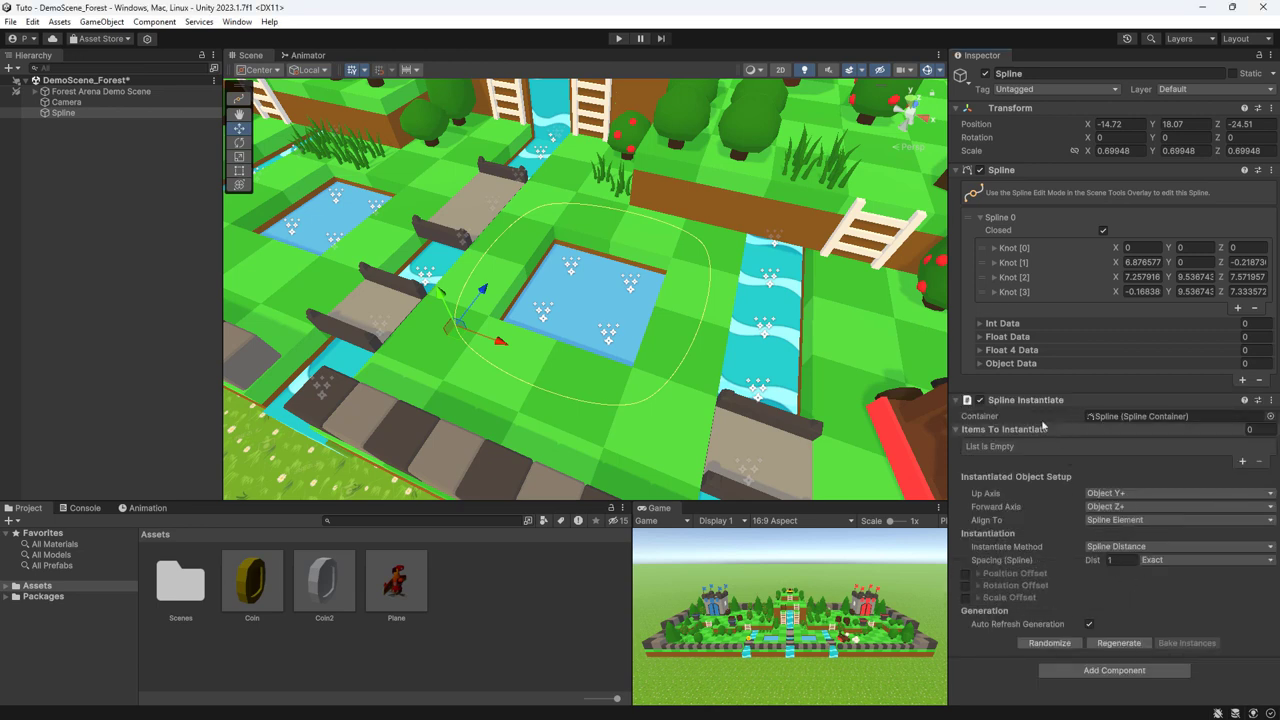
click(1106, 420)
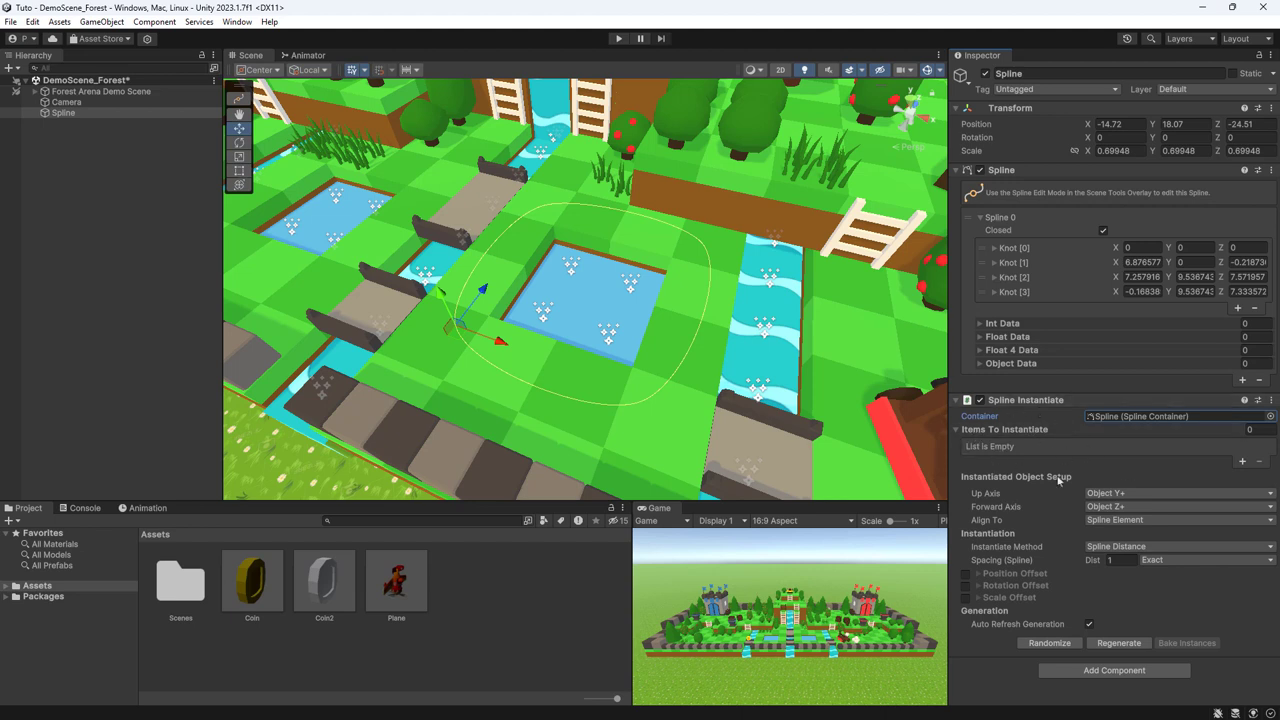
click(1243, 462)
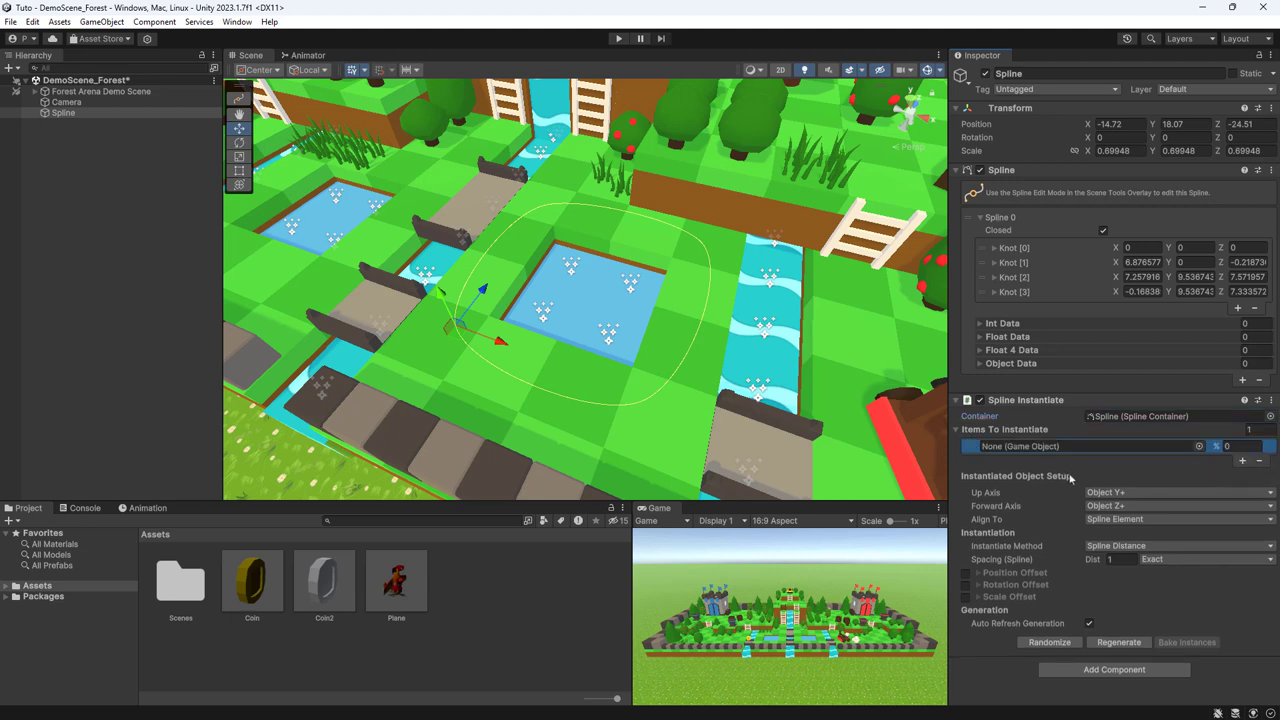
drag(255, 594, 1006, 447)
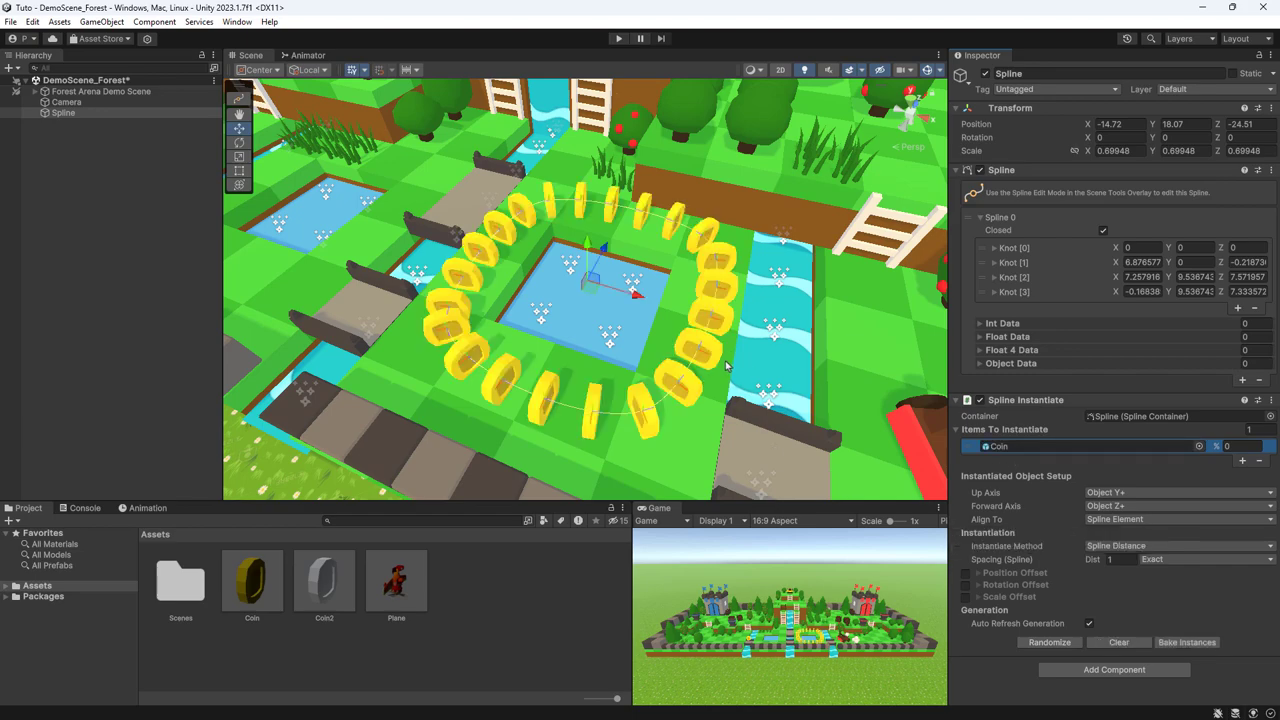
mouse_move(727, 366)
alt+mouse_down()
mouse_move(589, 353)
mouse_move(855, 353)
alt+mouse_up()
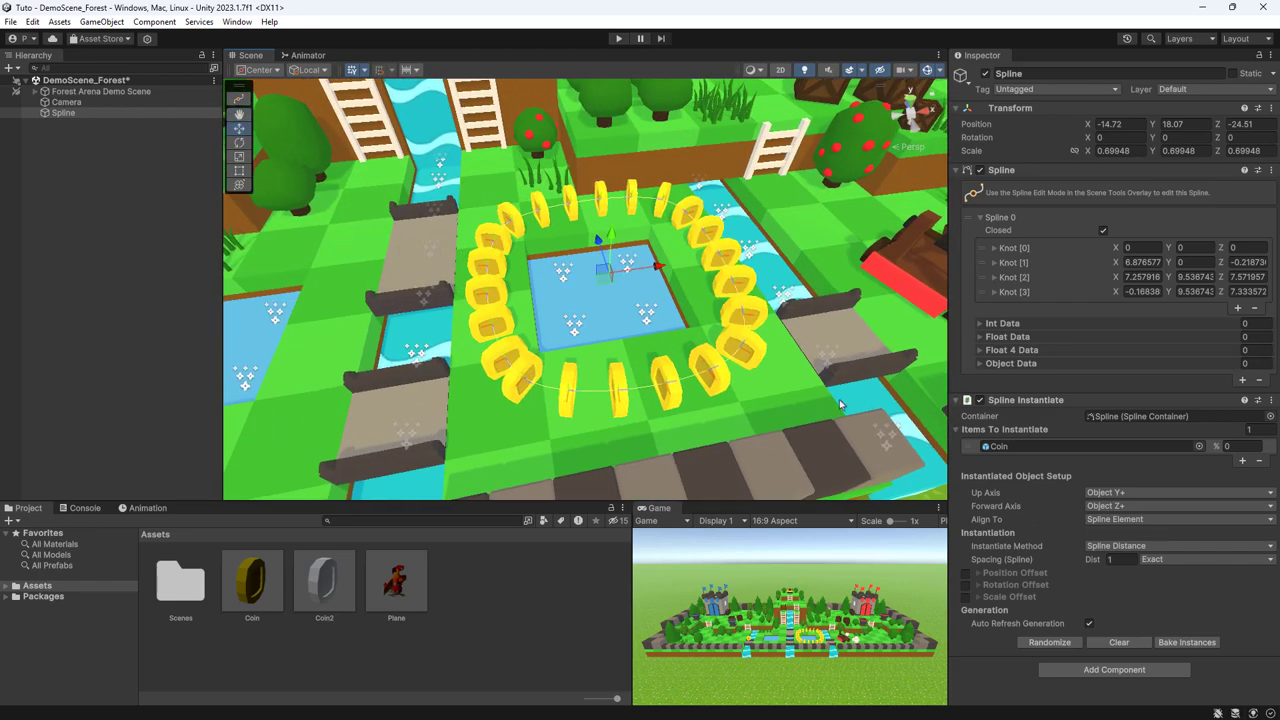
alt+drag(727, 391, 685, 365)
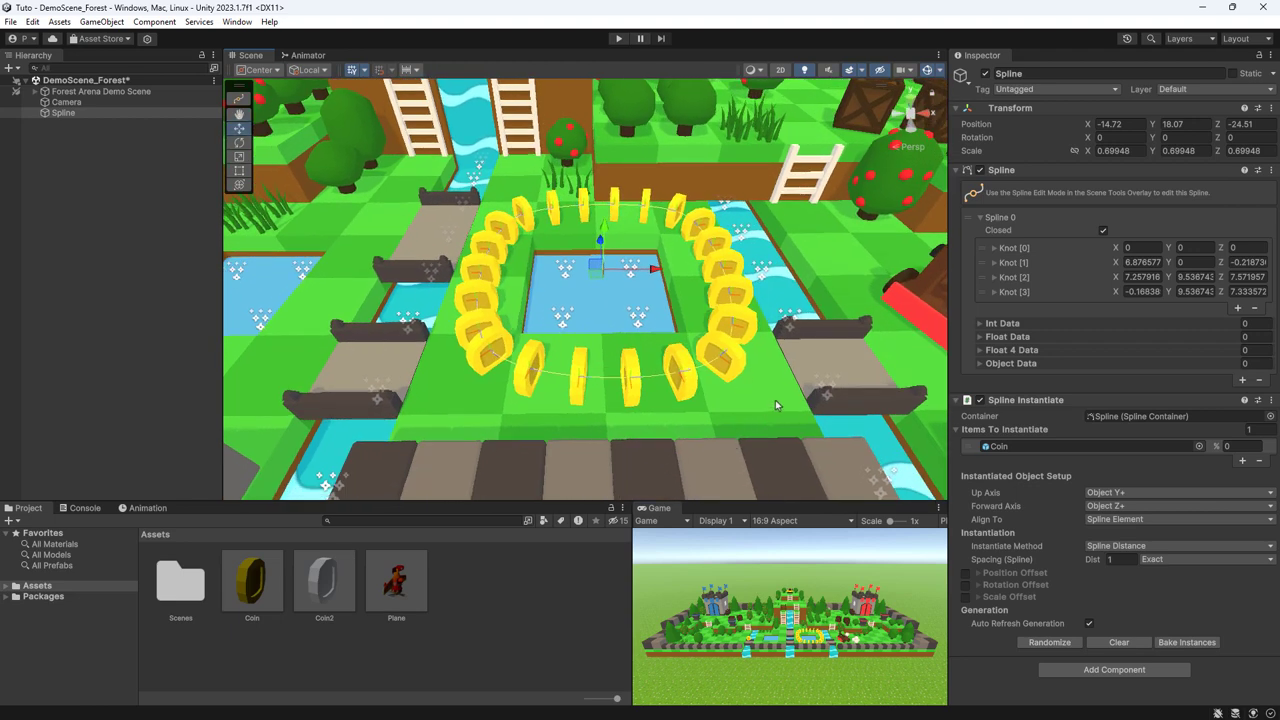
alt+drag(775, 405, 817, 500)
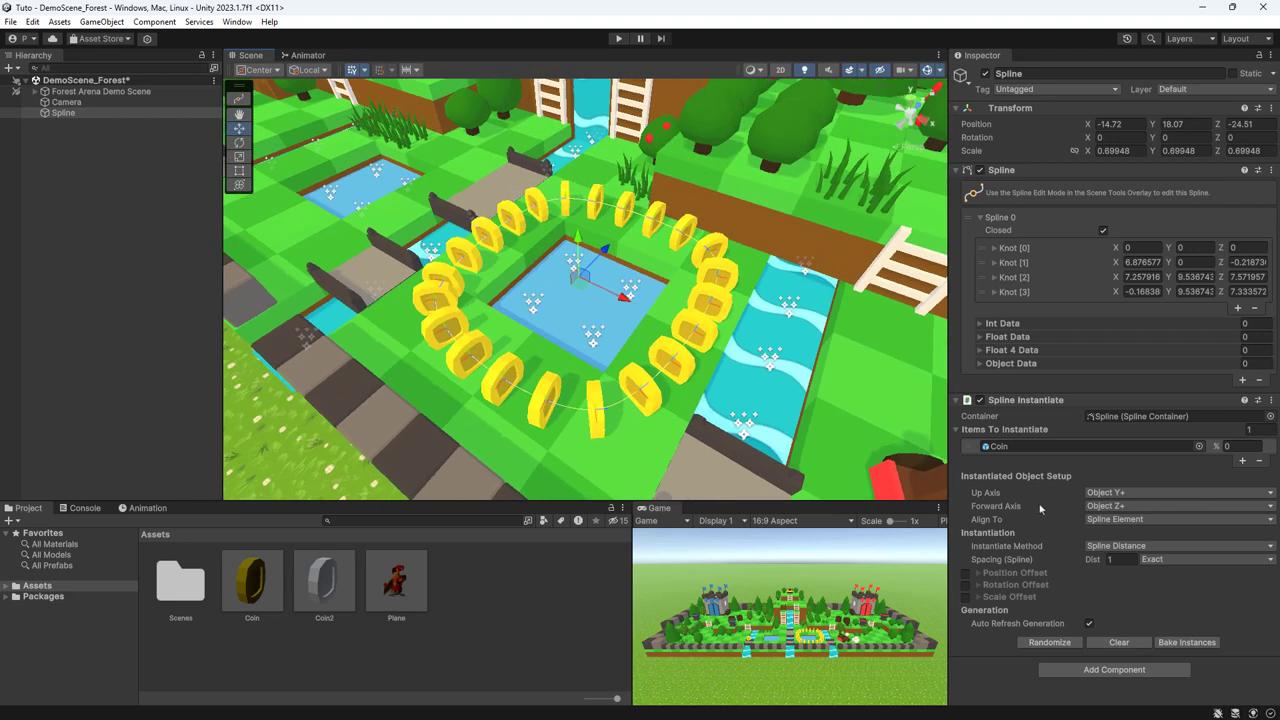
mouse_move(981, 500)
click(1097, 511)
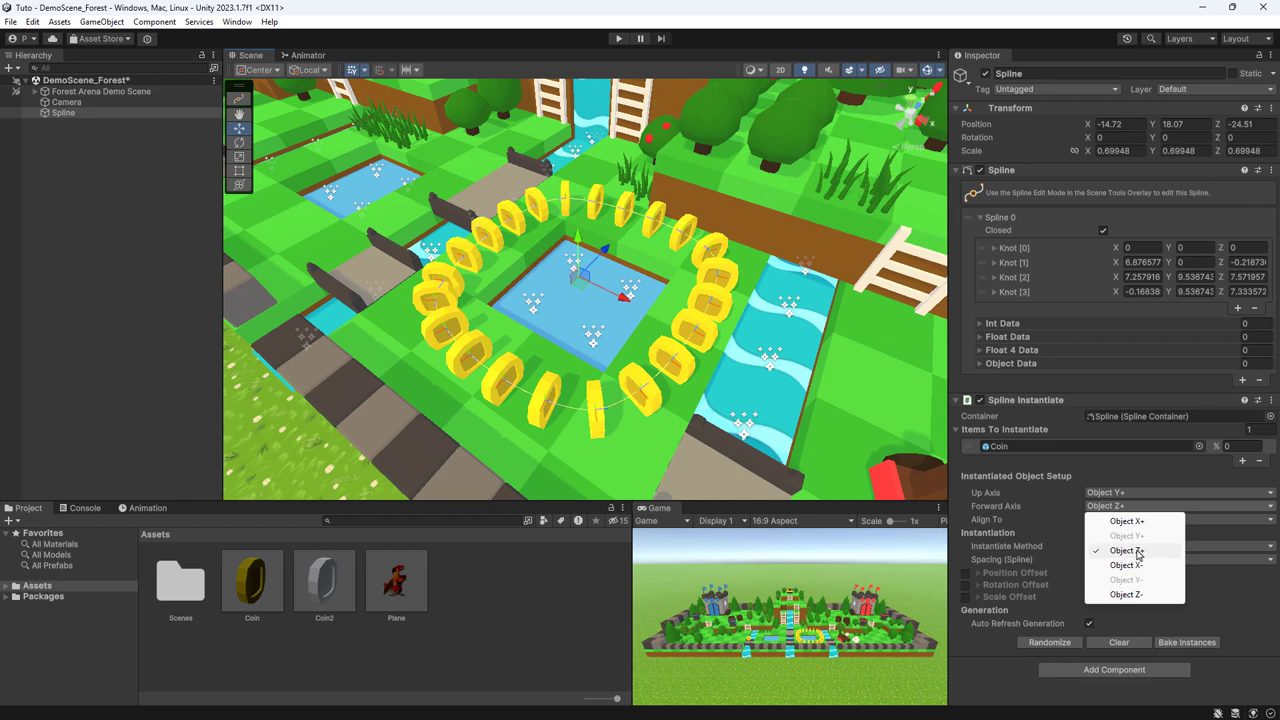
click(1137, 521)
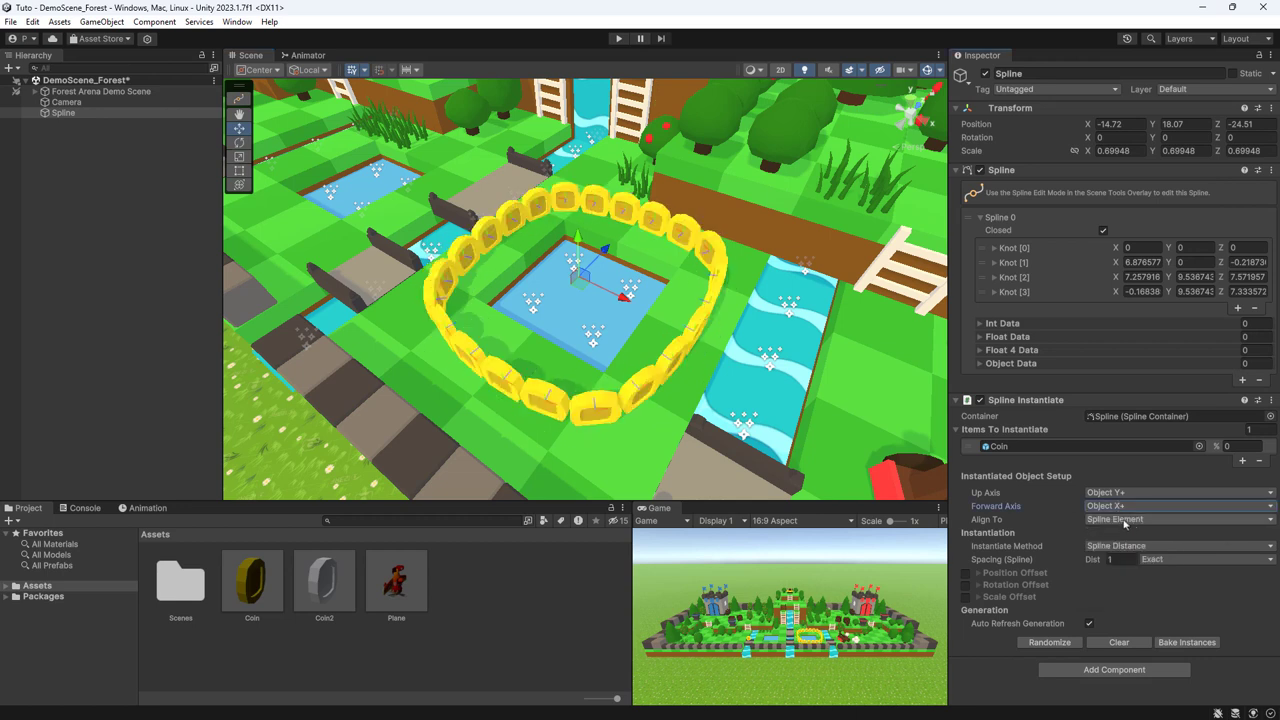
click(1125, 509)
click(1127, 497)
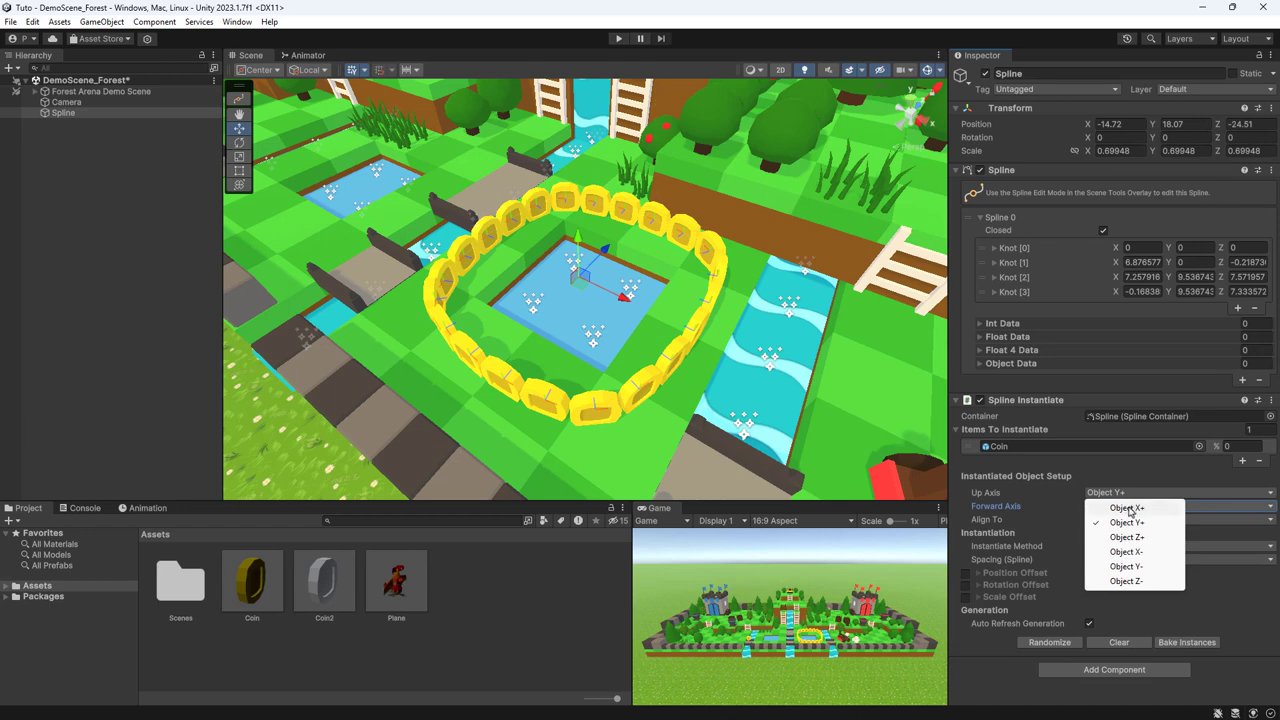
click(1131, 582)
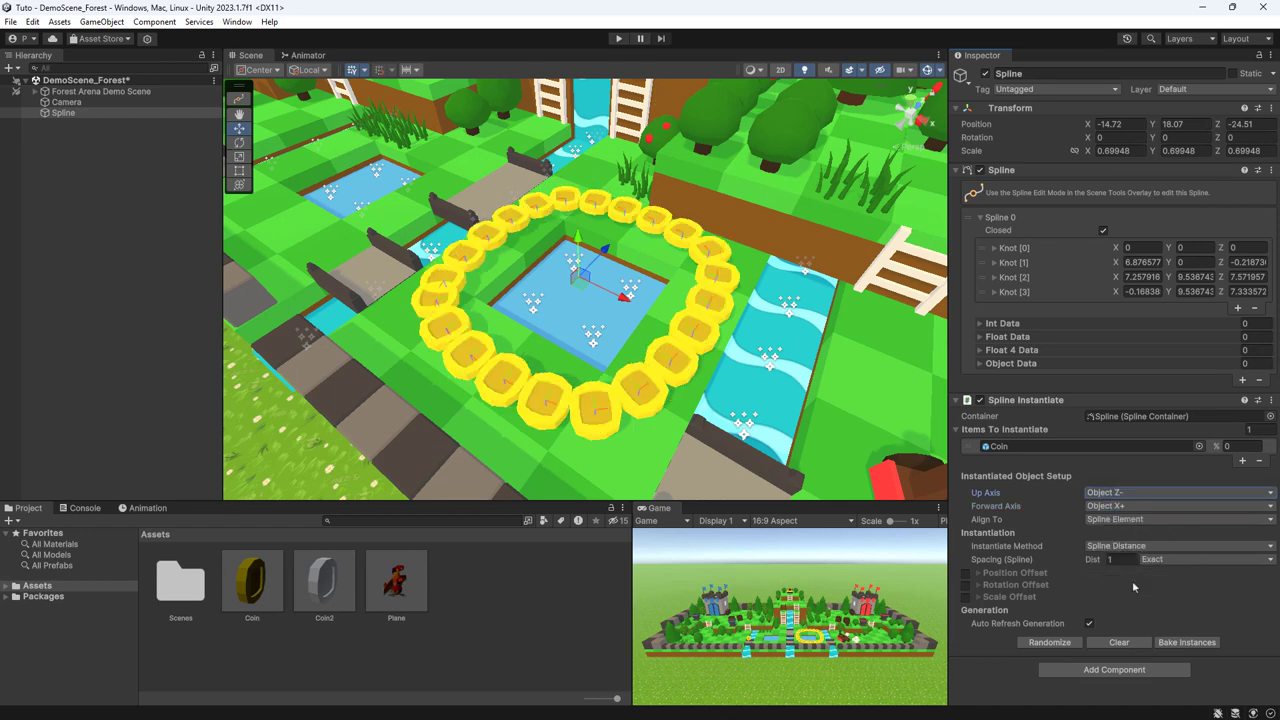
key(ctrl+z)
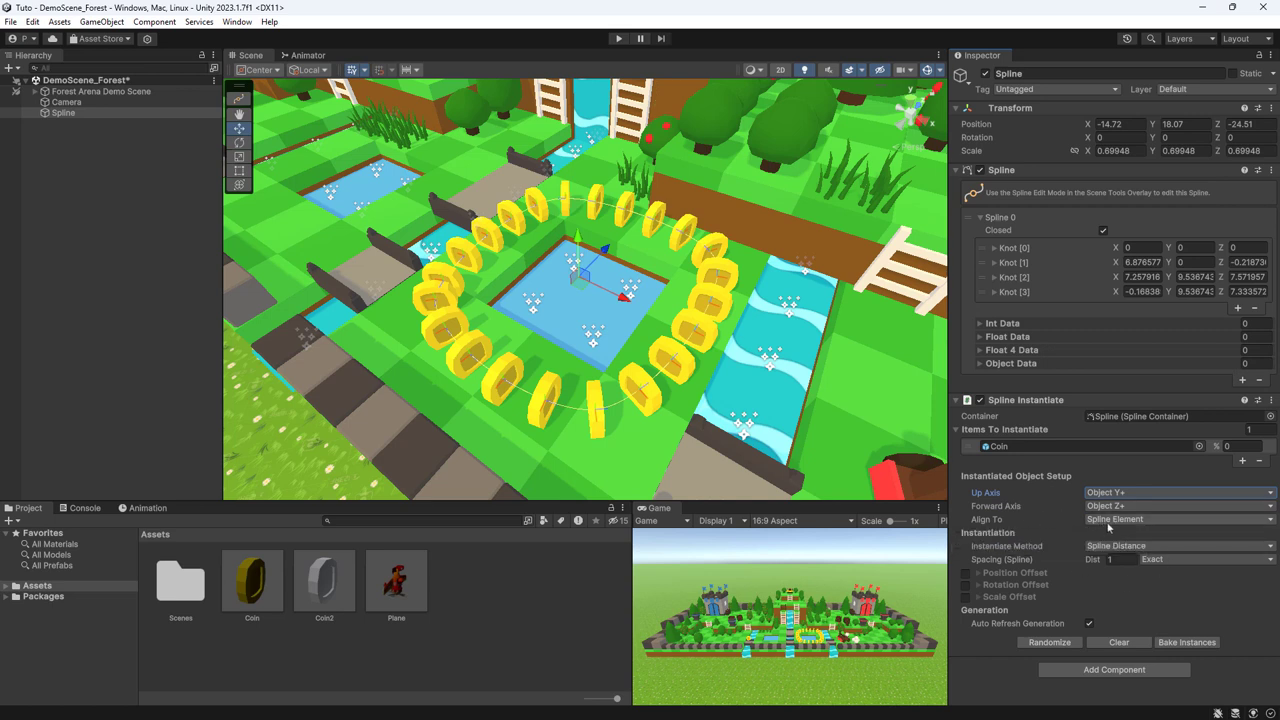
click(1108, 522)
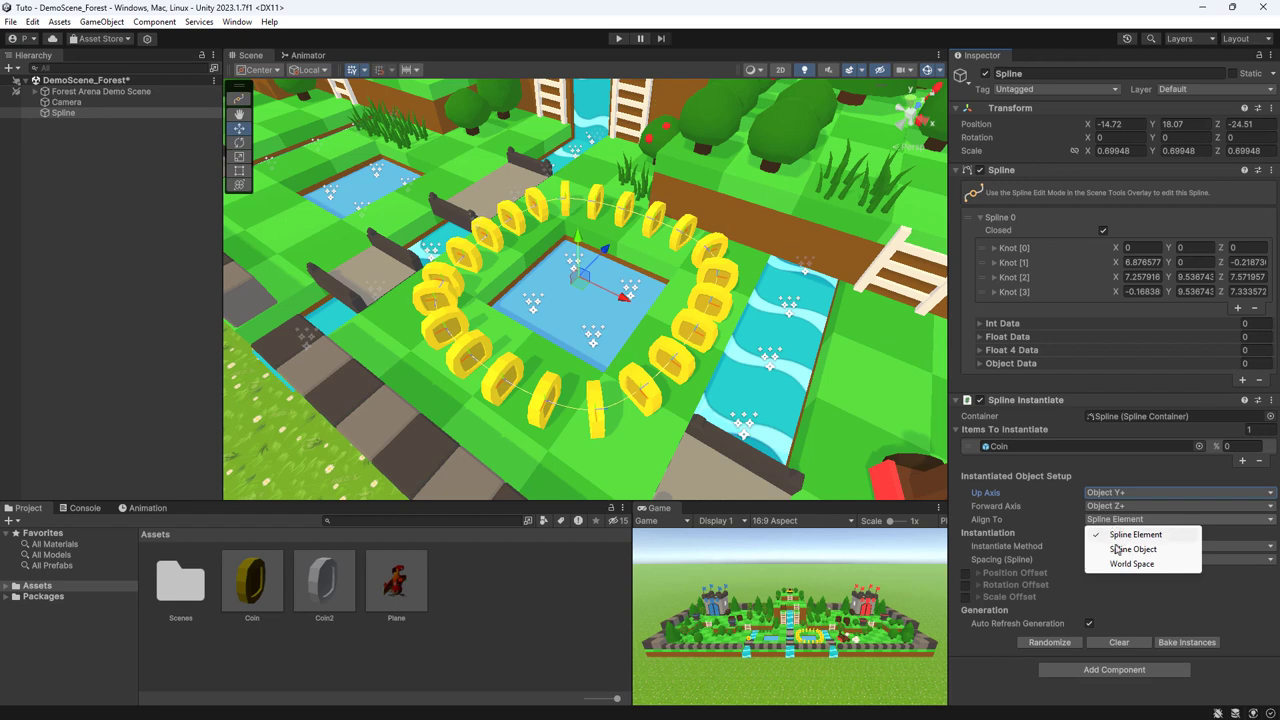
click(1121, 552)
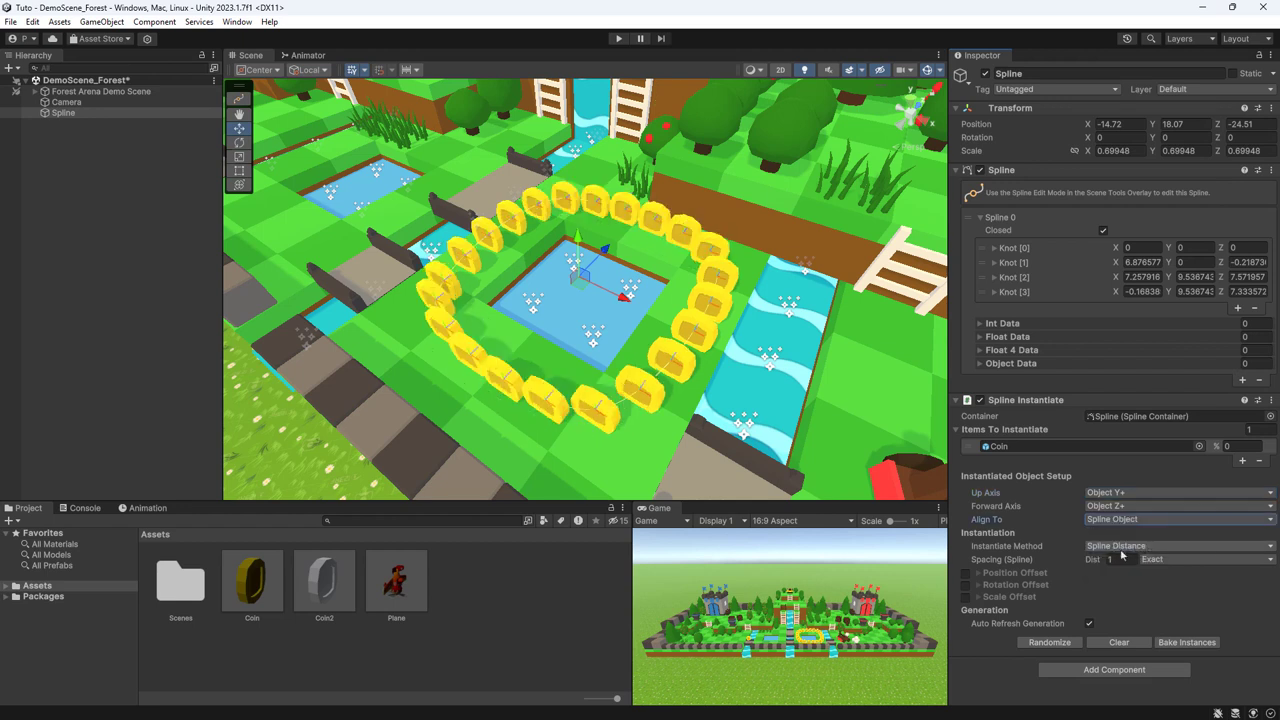
click(1120, 524)
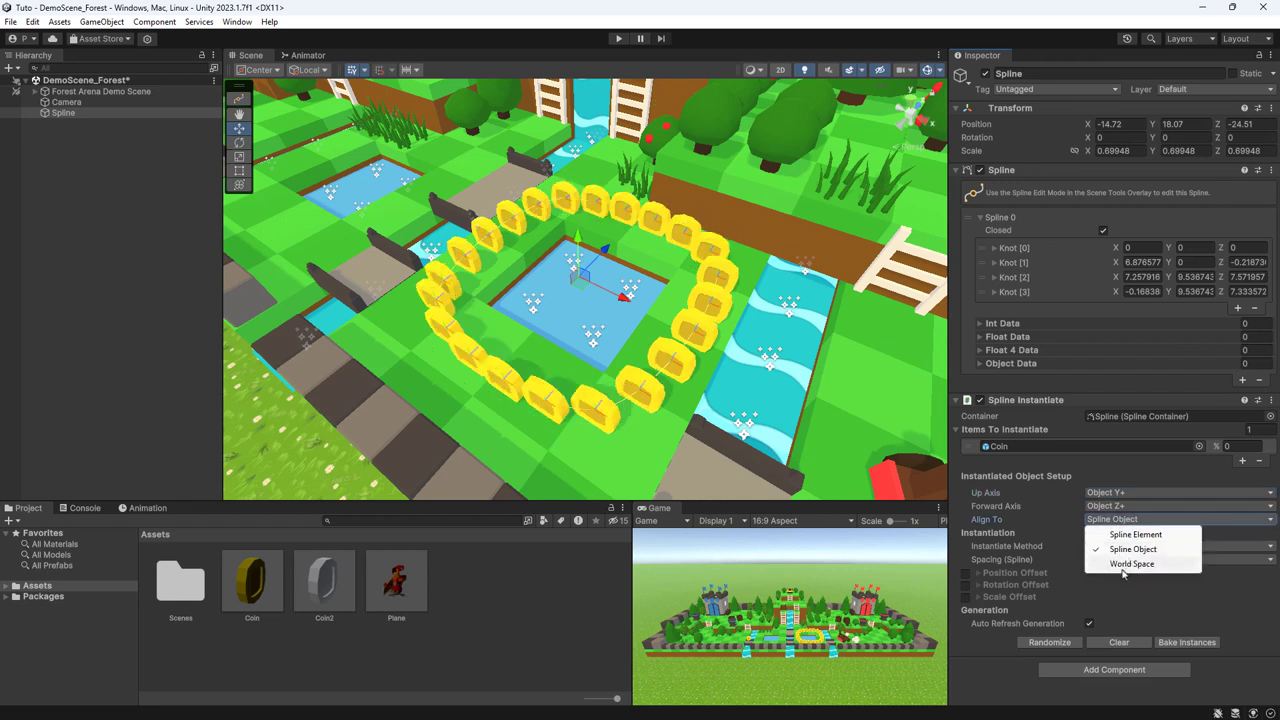
click(1128, 565)
click(1112, 521)
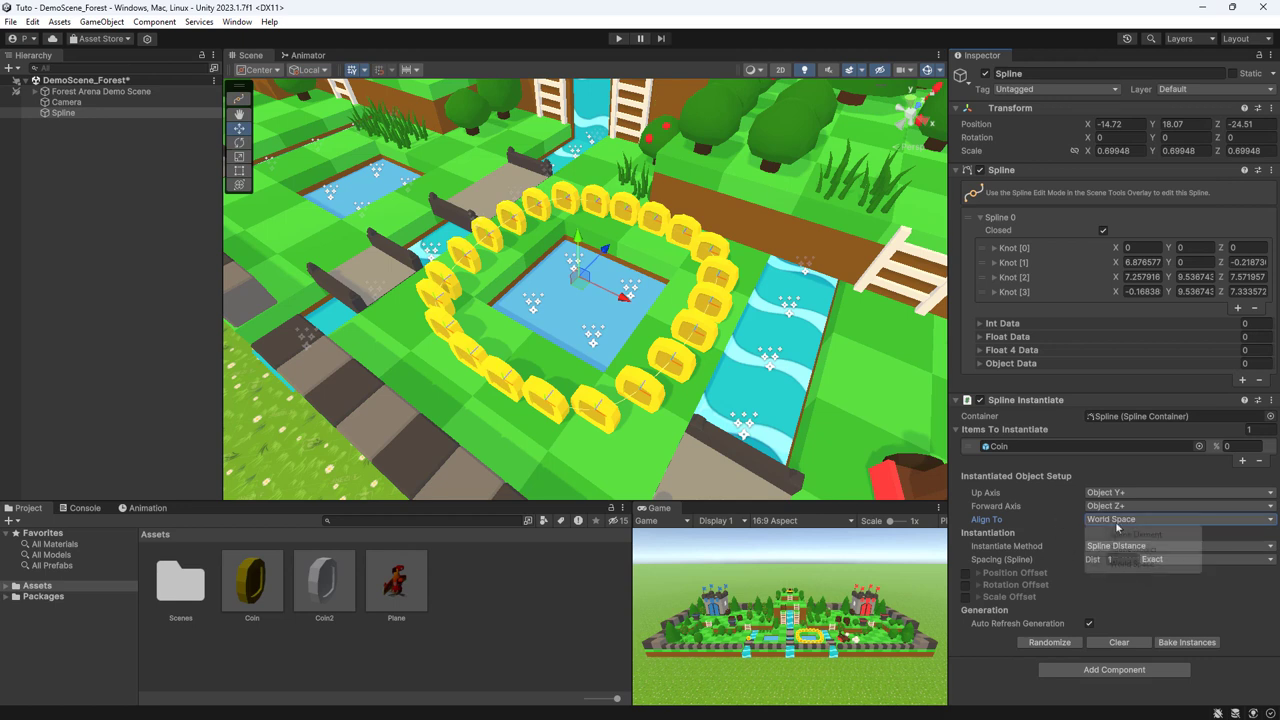
click(1116, 536)
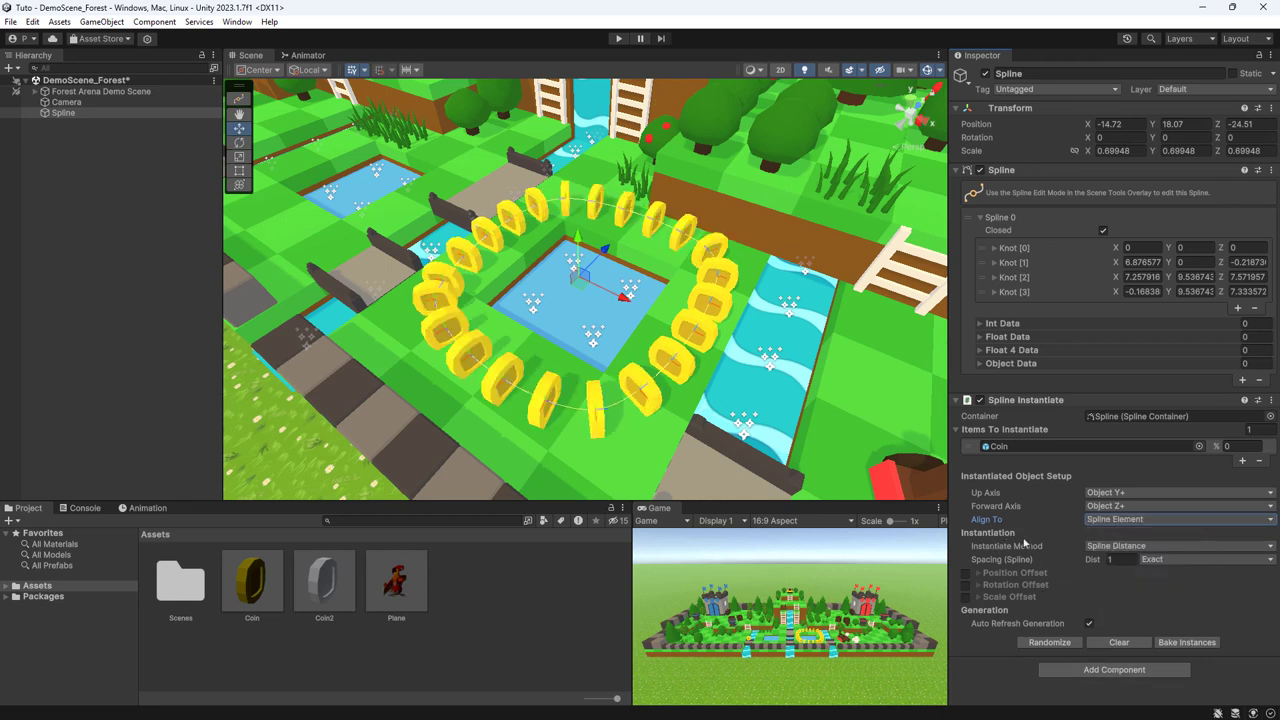
- Try coin spacing distances of 0.5, 2 and finally 1.5
click(1110, 559)
click(1118, 560)
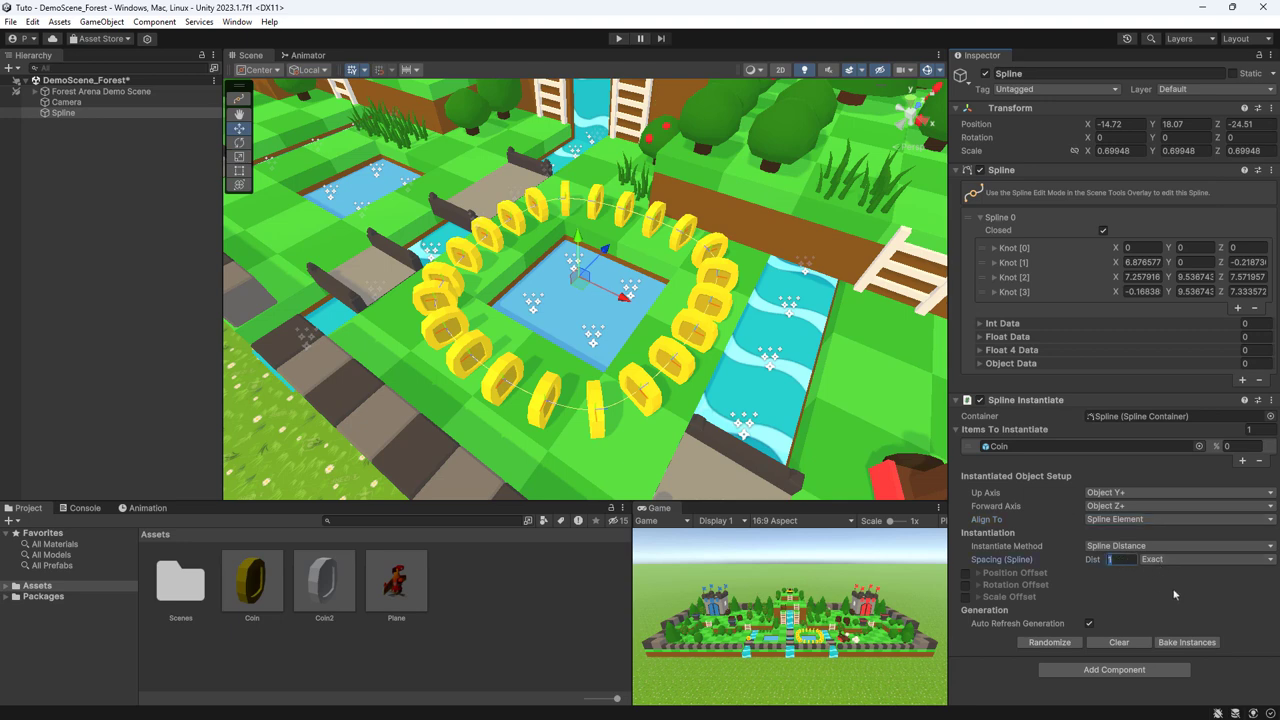
text(0.5)
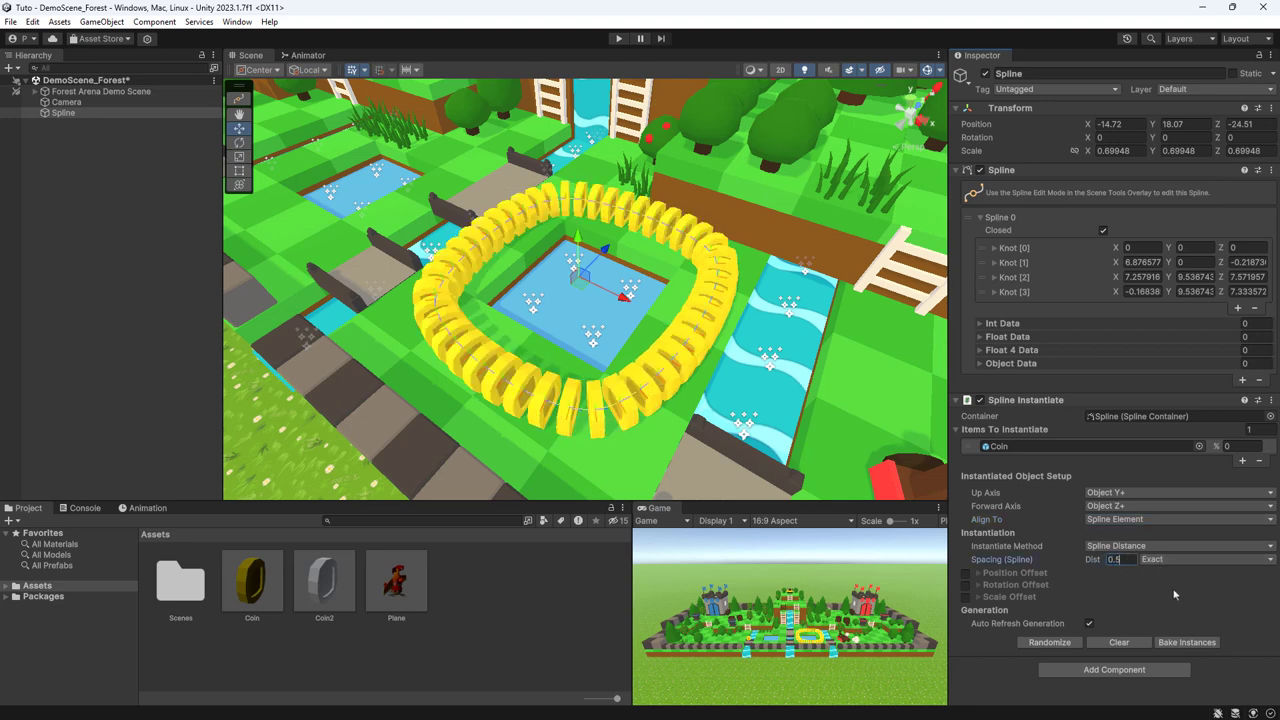
key(BackSpace)
key(BackSpace)
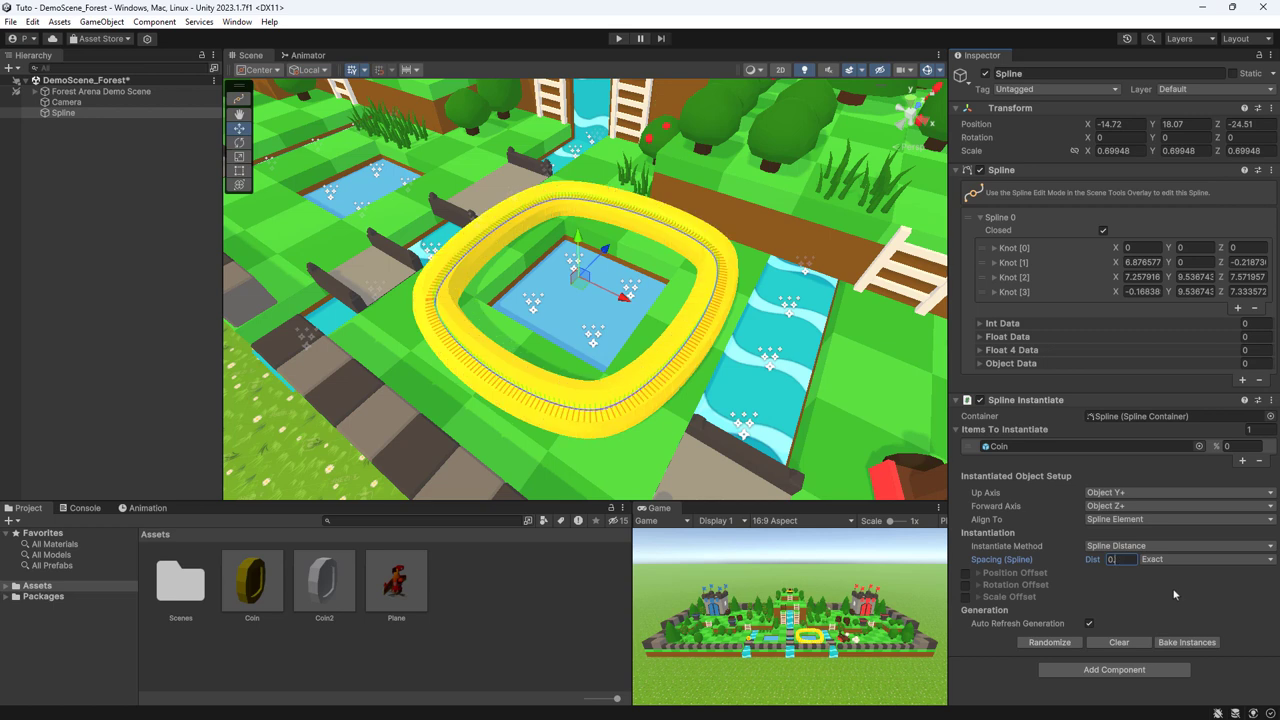
text(2)
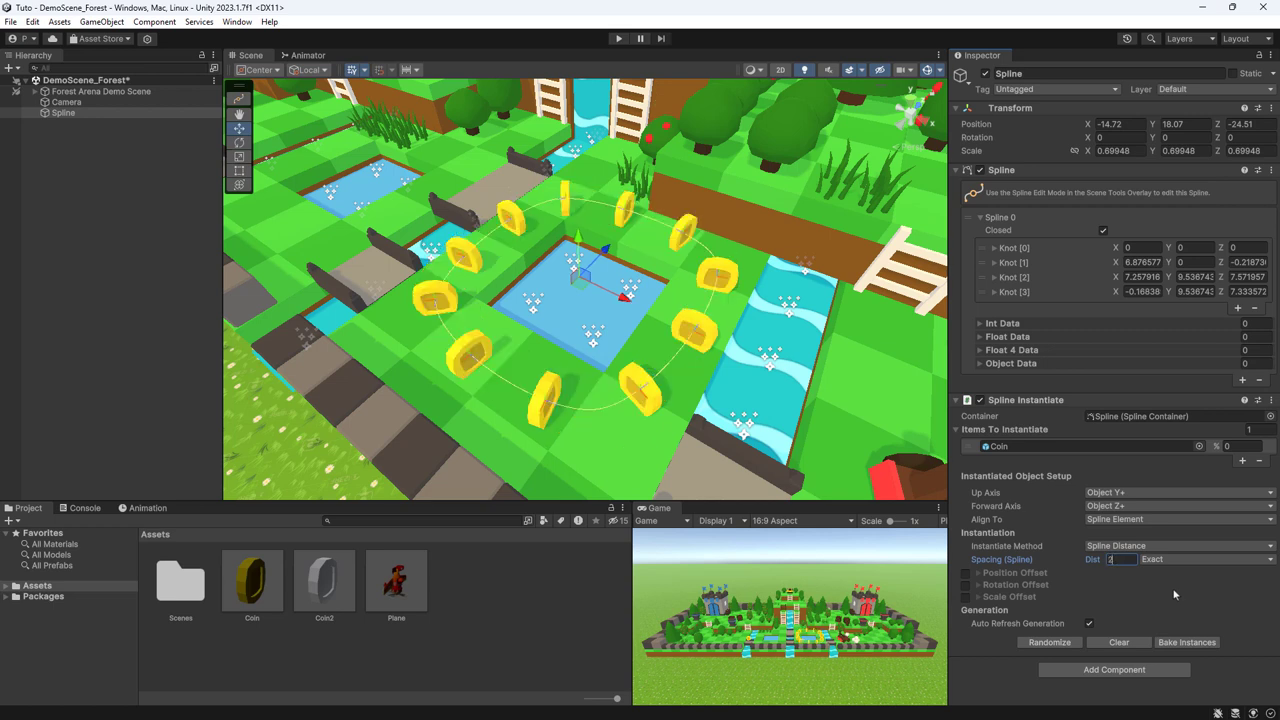
key(BackSpace)
text(1.5)
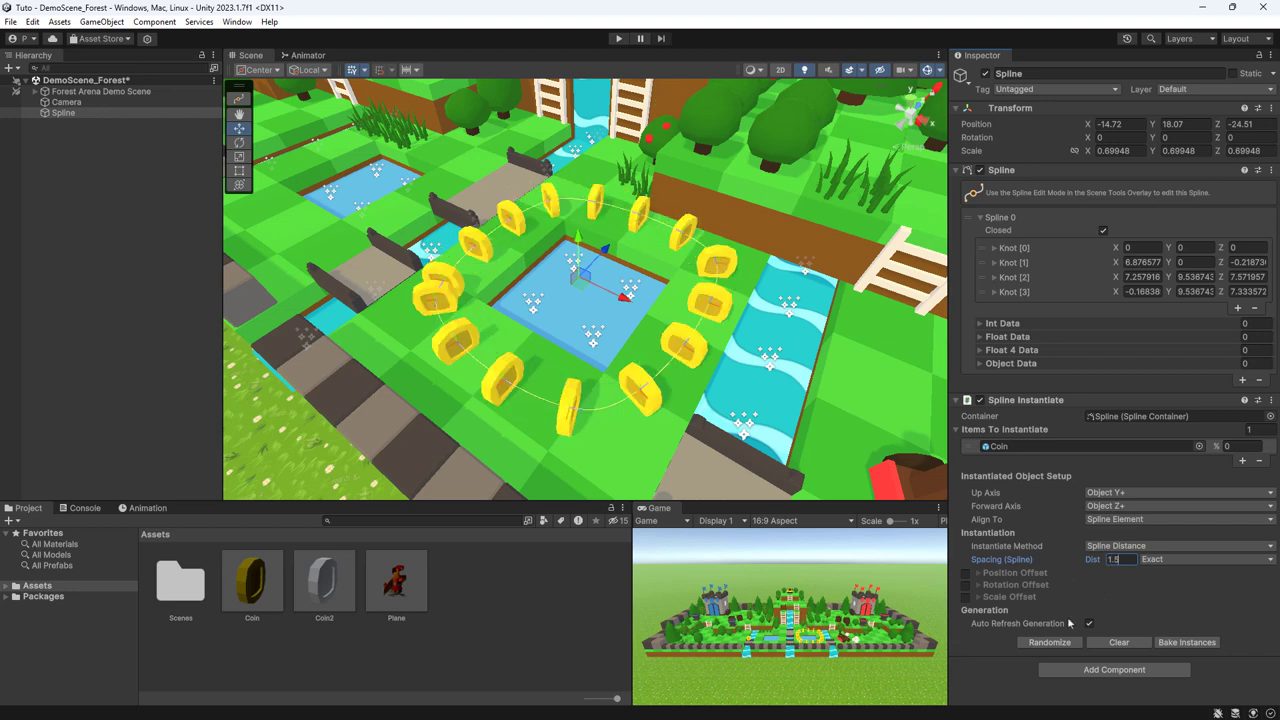
- Switch to Instance Count placement and try counts of 120 and 5
click(1116, 547)
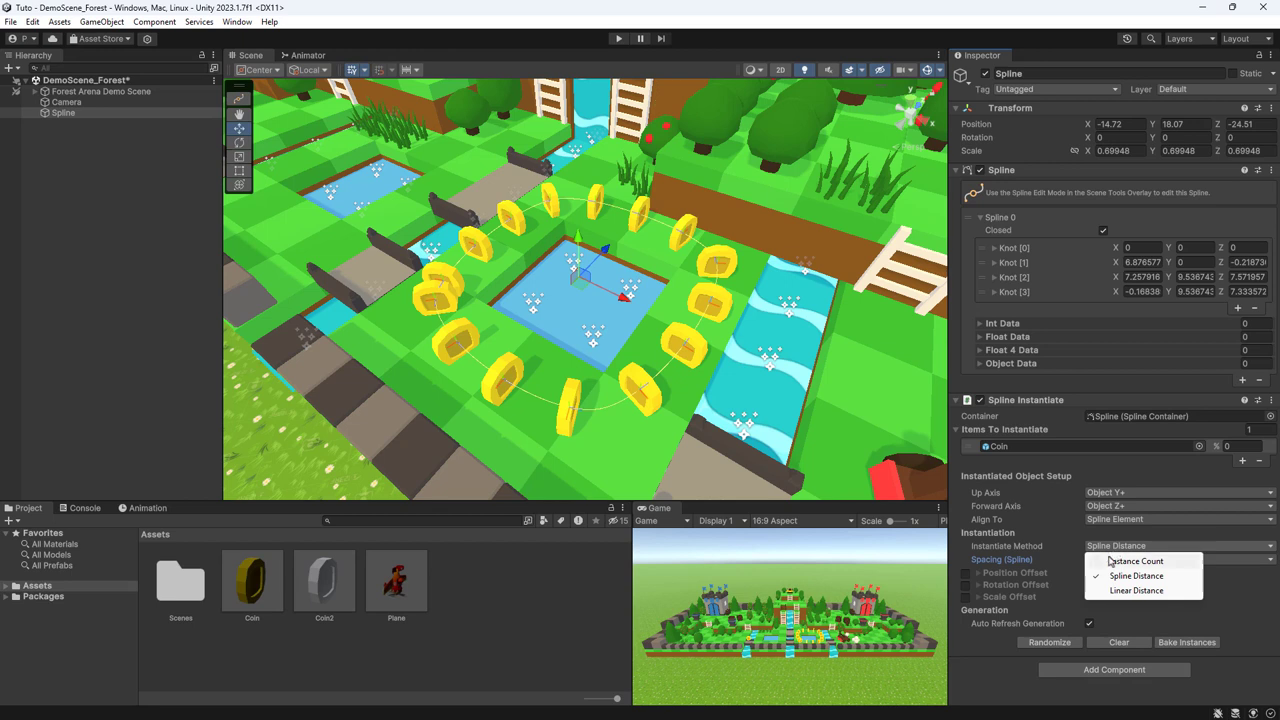
click(1115, 562)
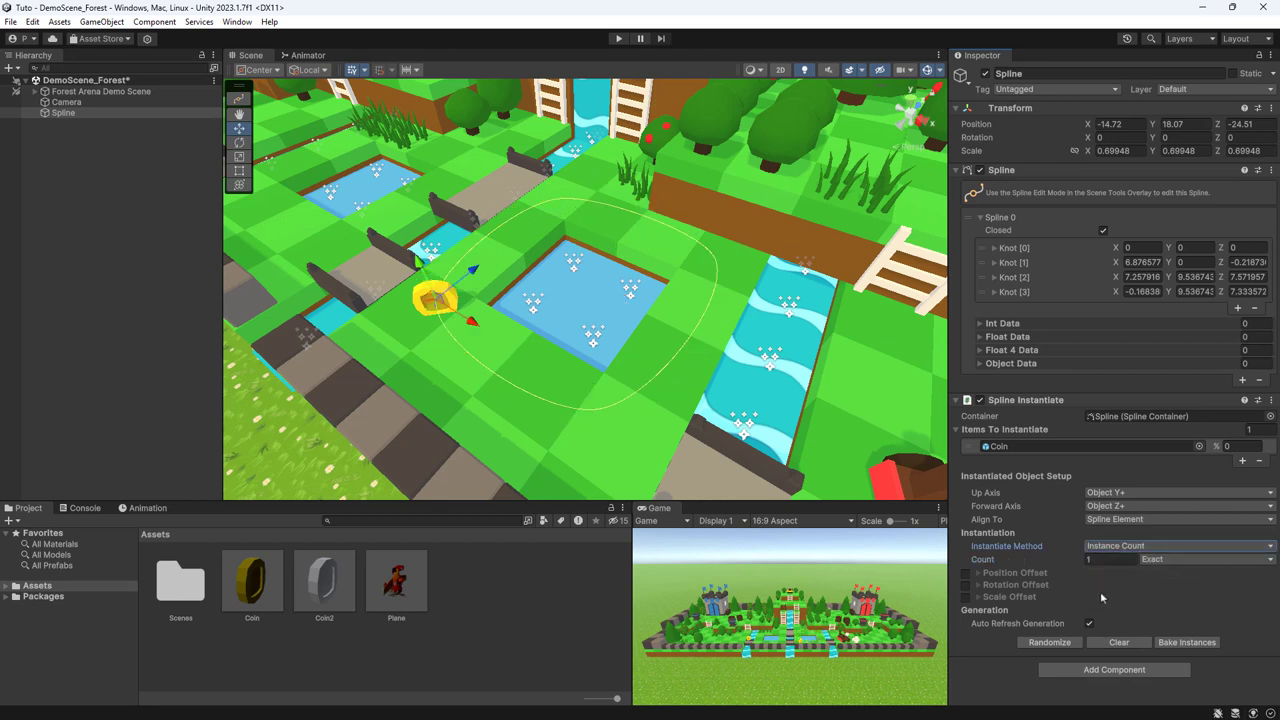
click(1102, 559)
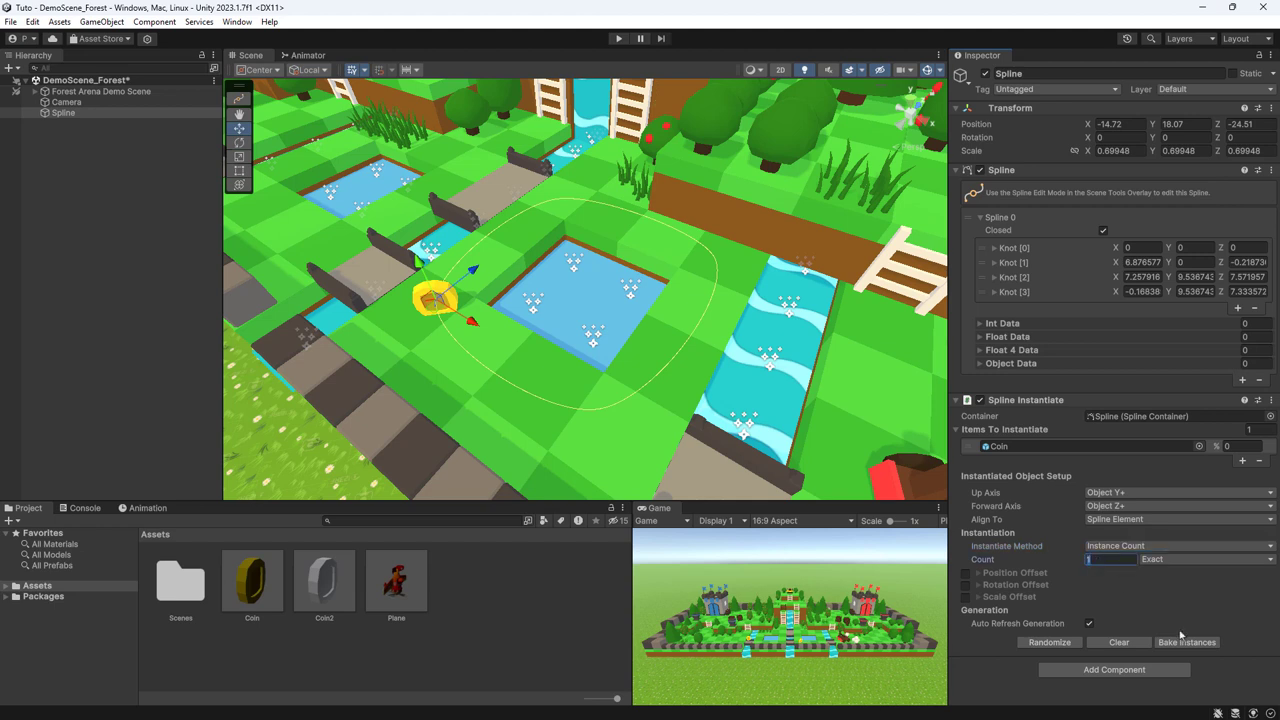
text(12)
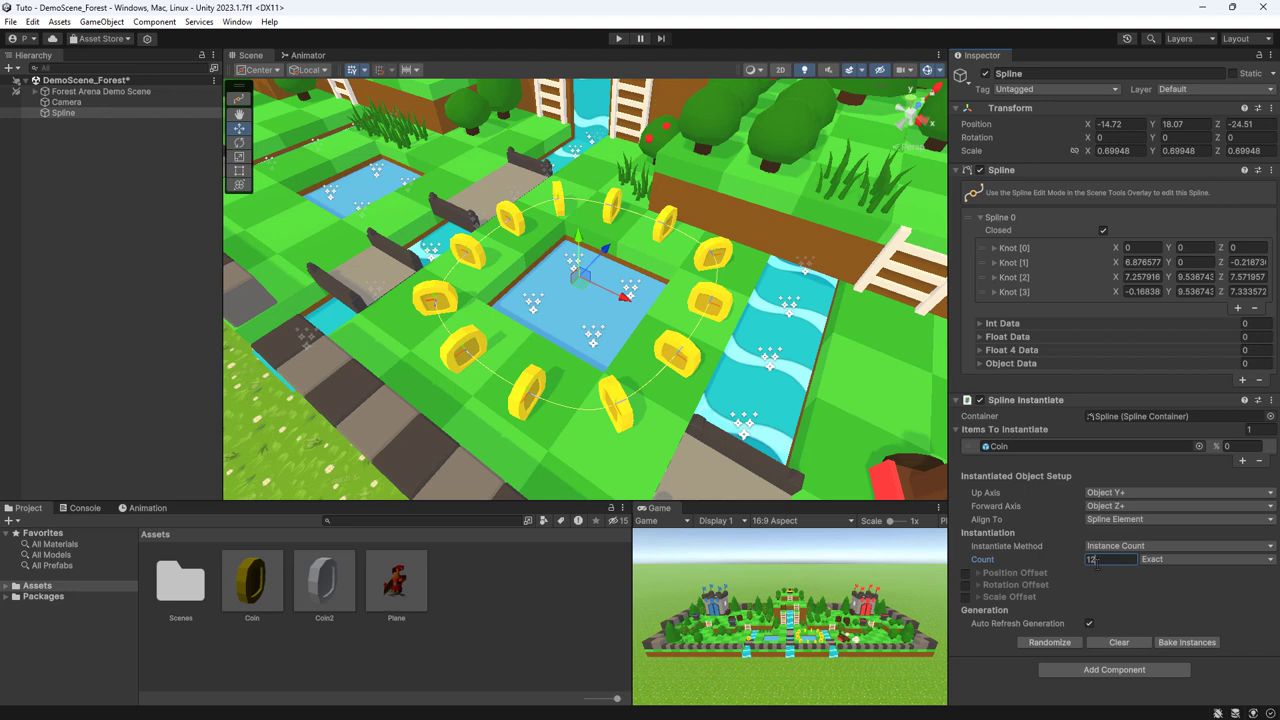
text(0)
key(BackSpace)
key(BackSpace)
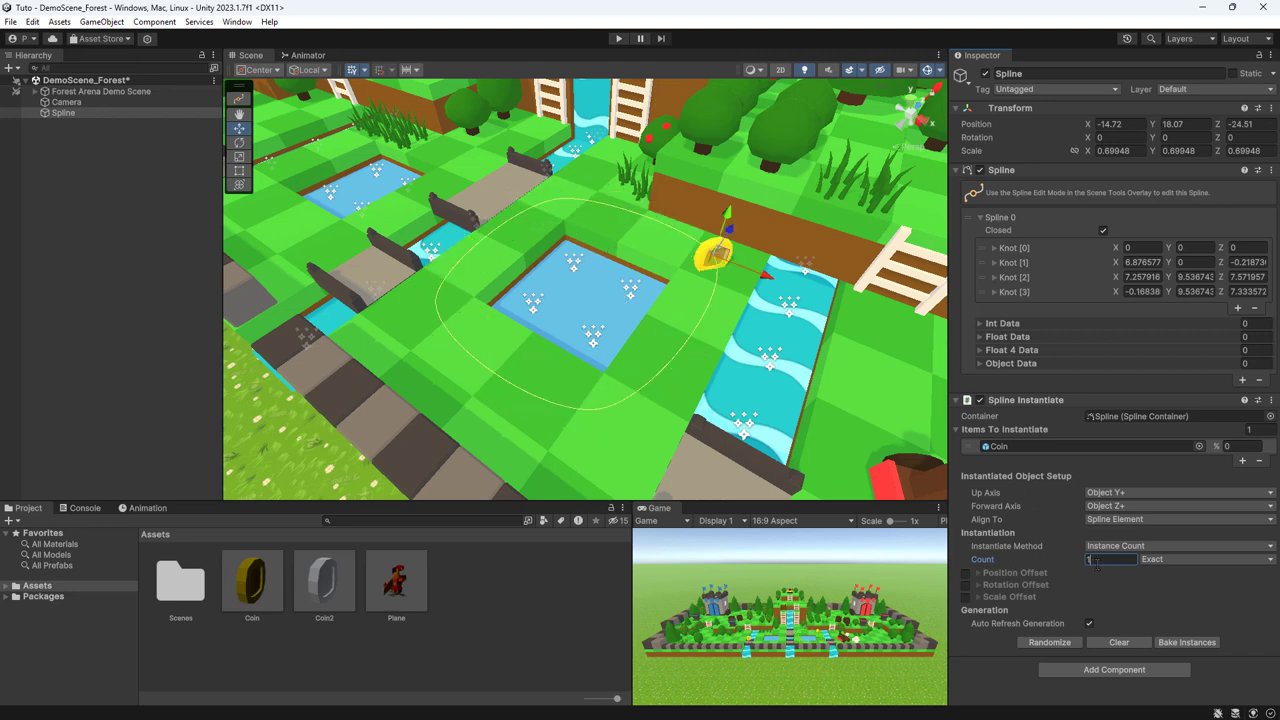
text(5)
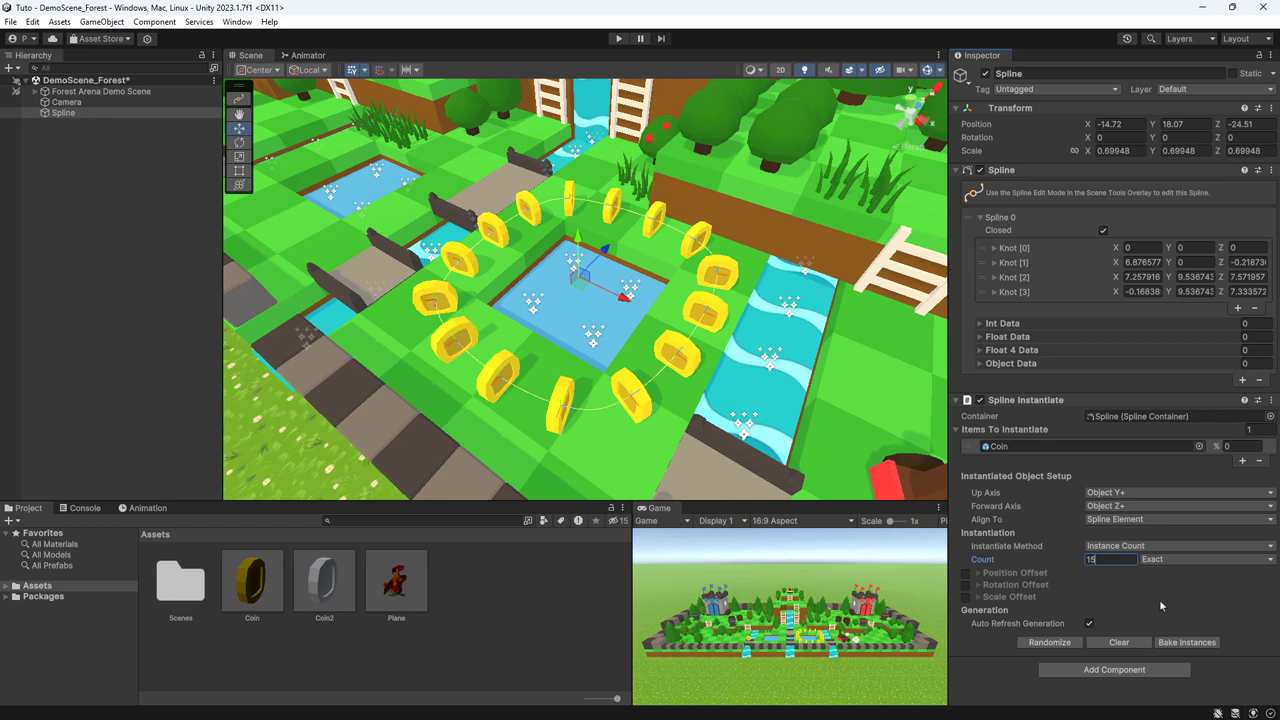
- Try Linear Distance spacing at 1.5, then go back to Spline Distance
click(1124, 549)
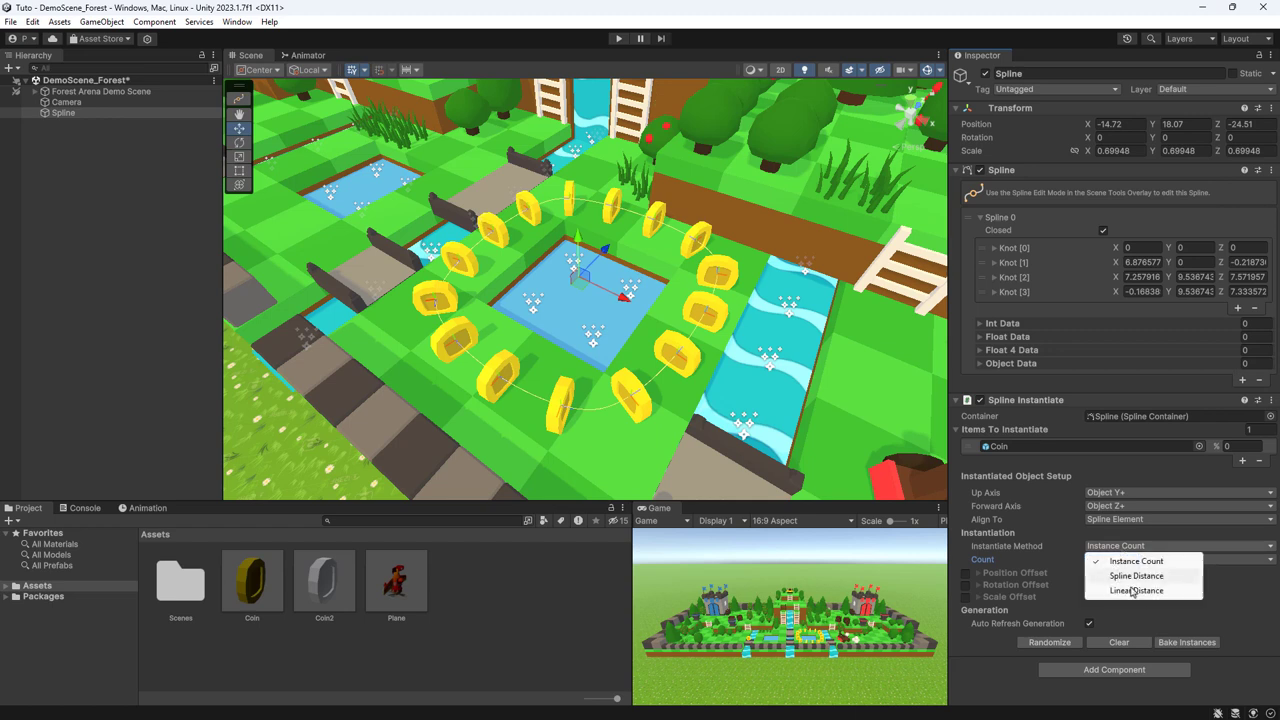
click(1136, 591)
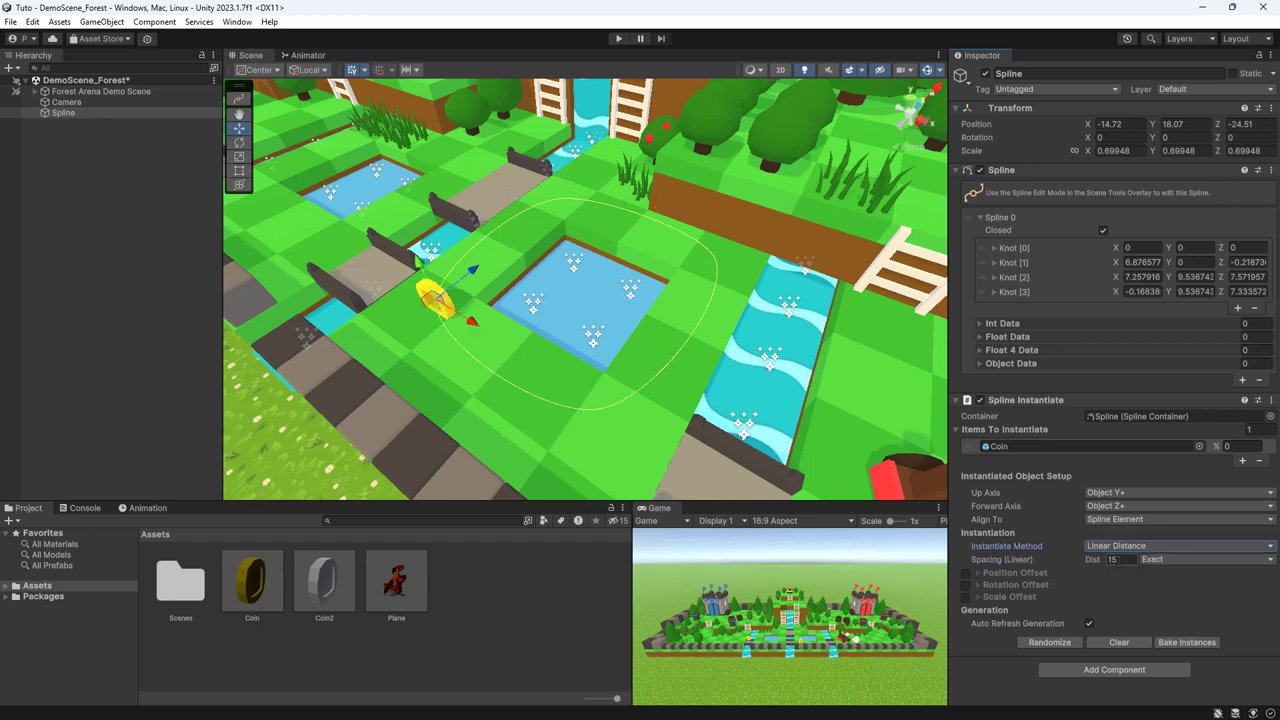
key(Tab)
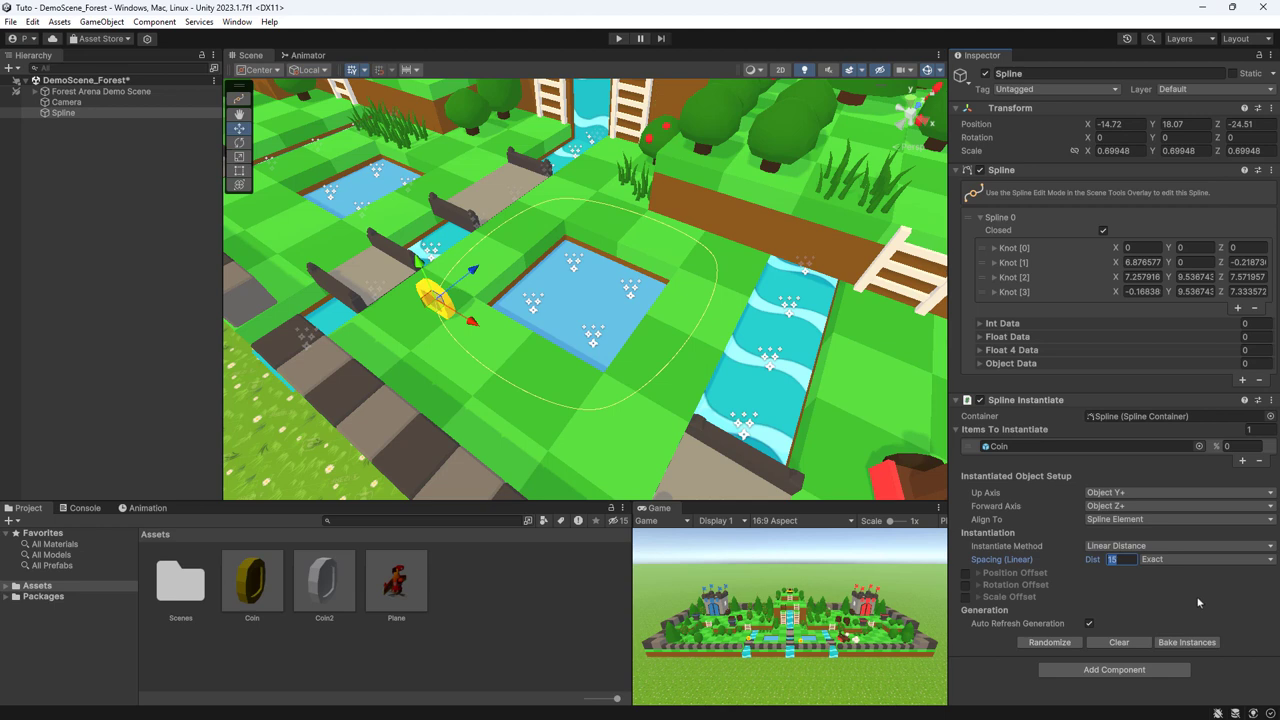
text(1)
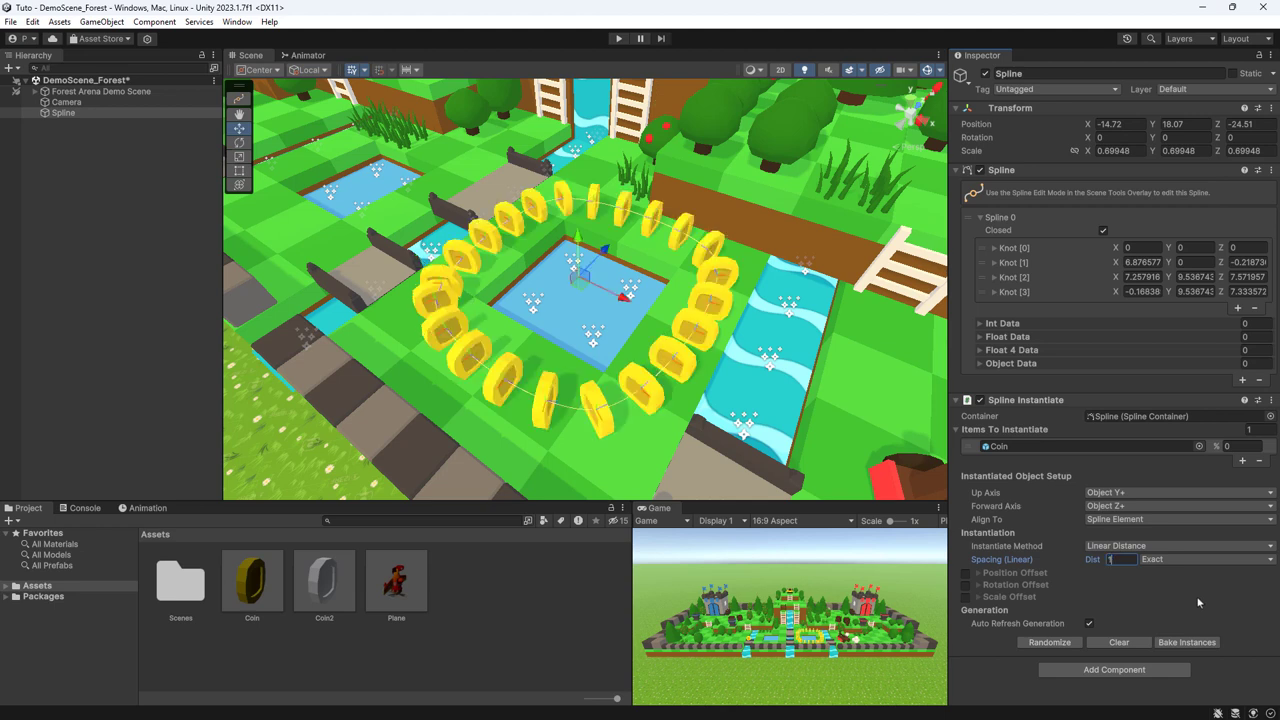
text(.5)
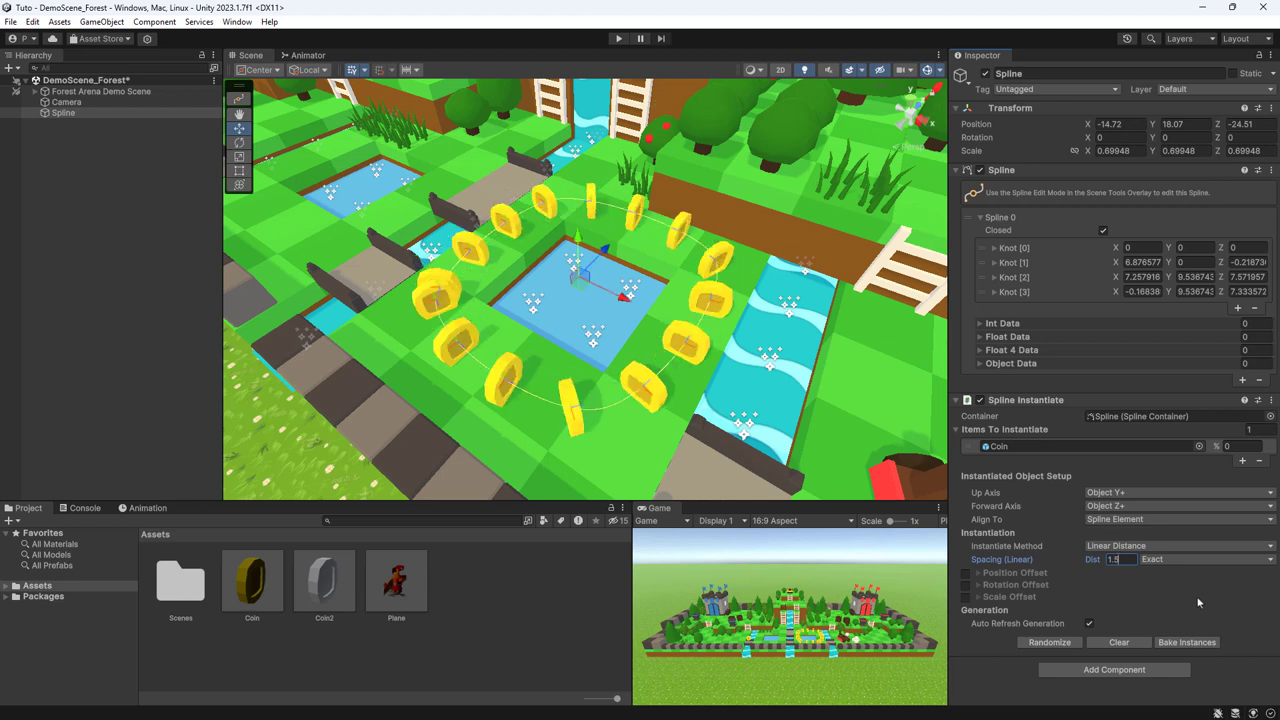
click(1153, 547)
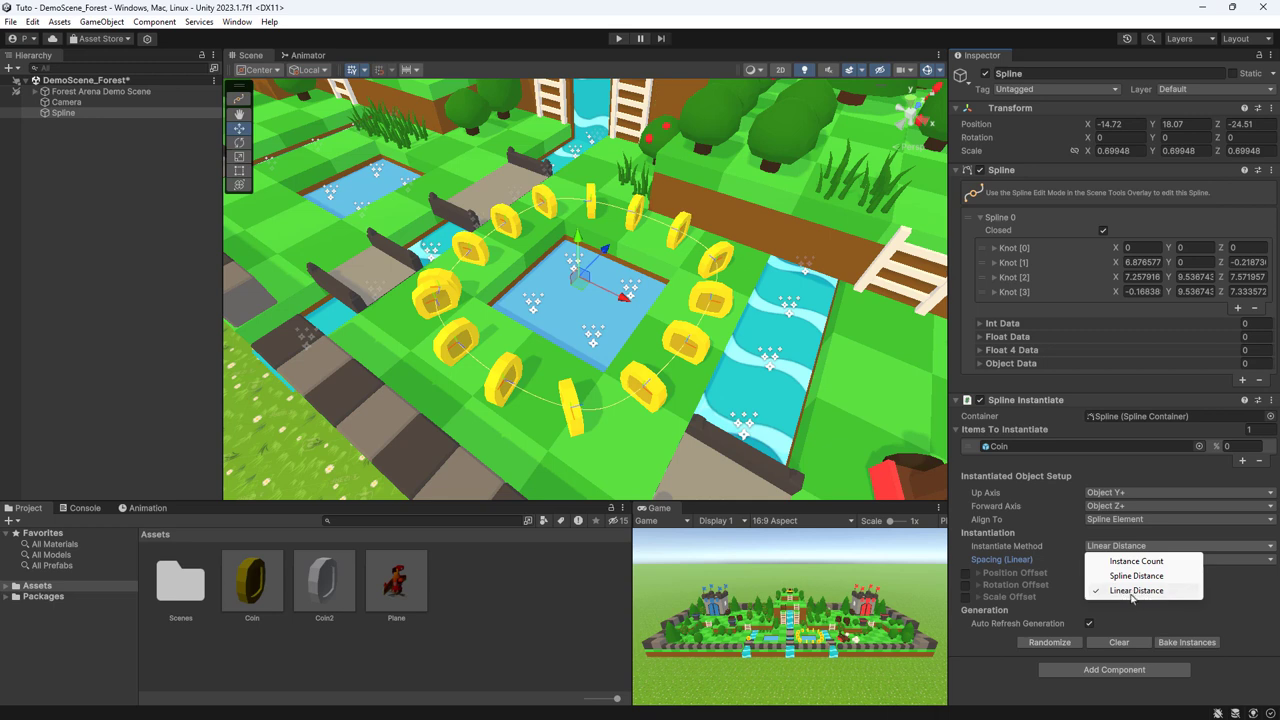
click(1134, 577)
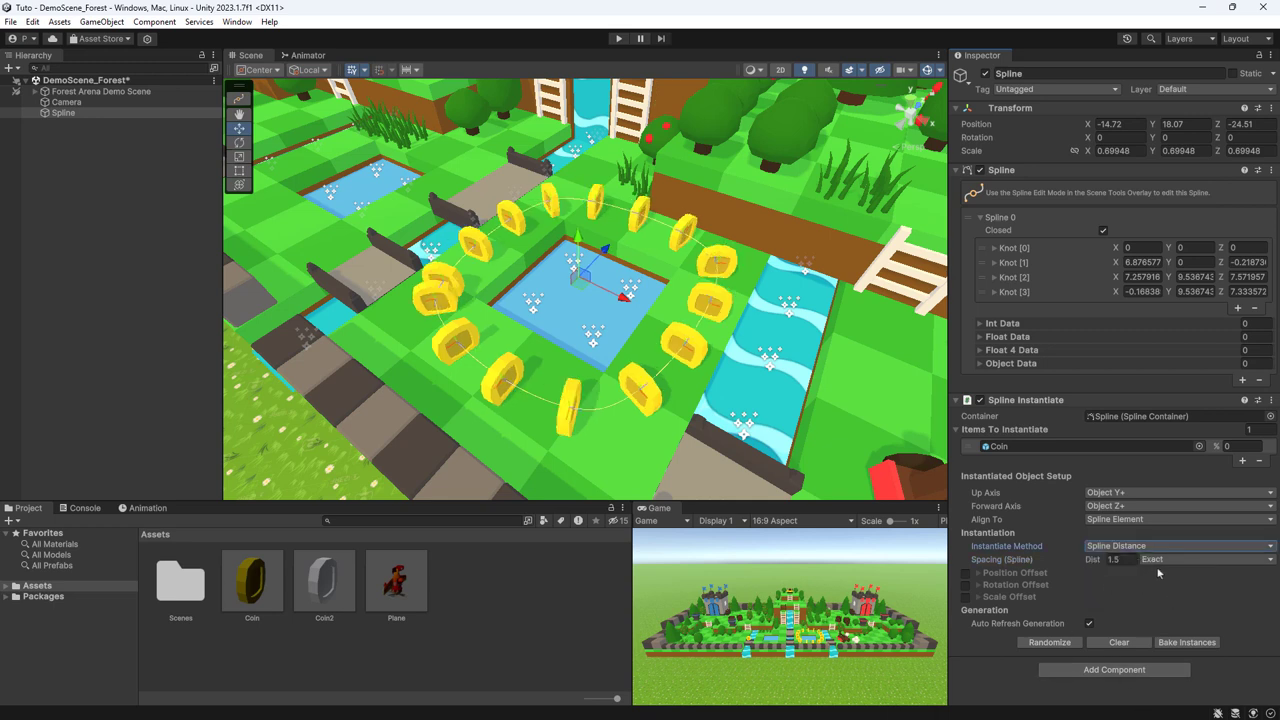
- Set the spacing mode to Random with Min 1 and Max 4
click(1160, 562)
click(1172, 590)
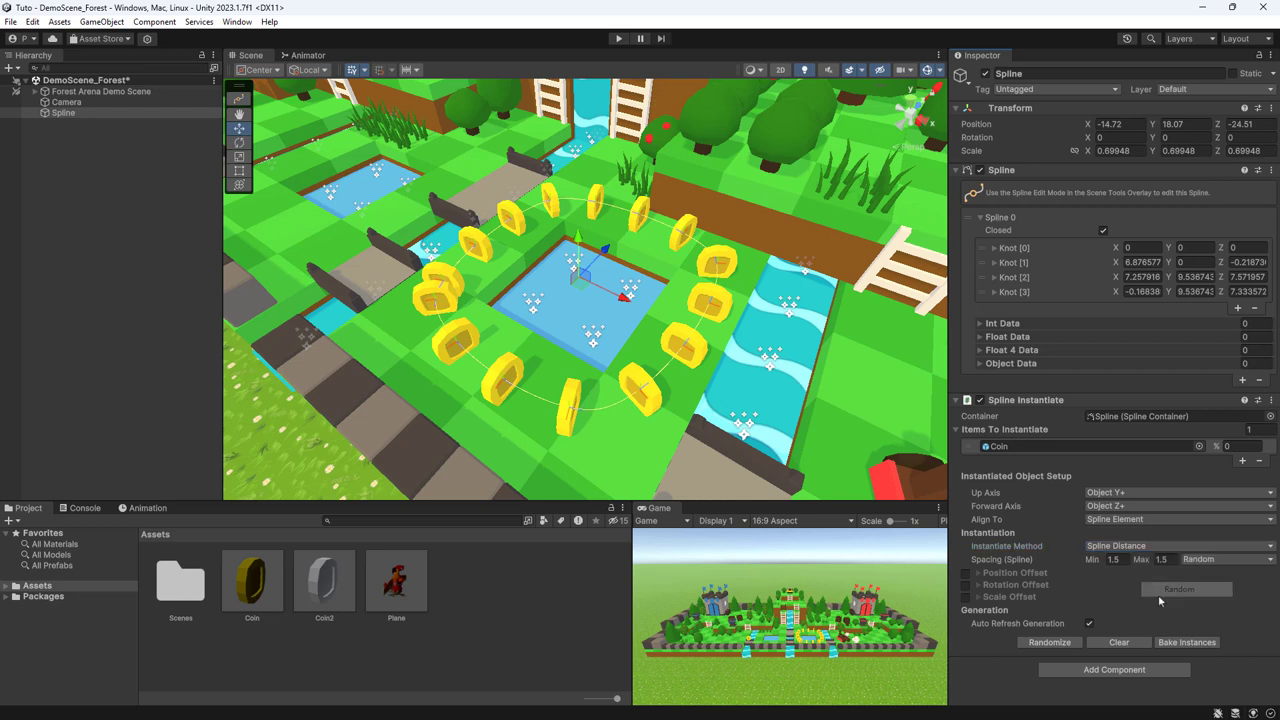
click(1112, 560)
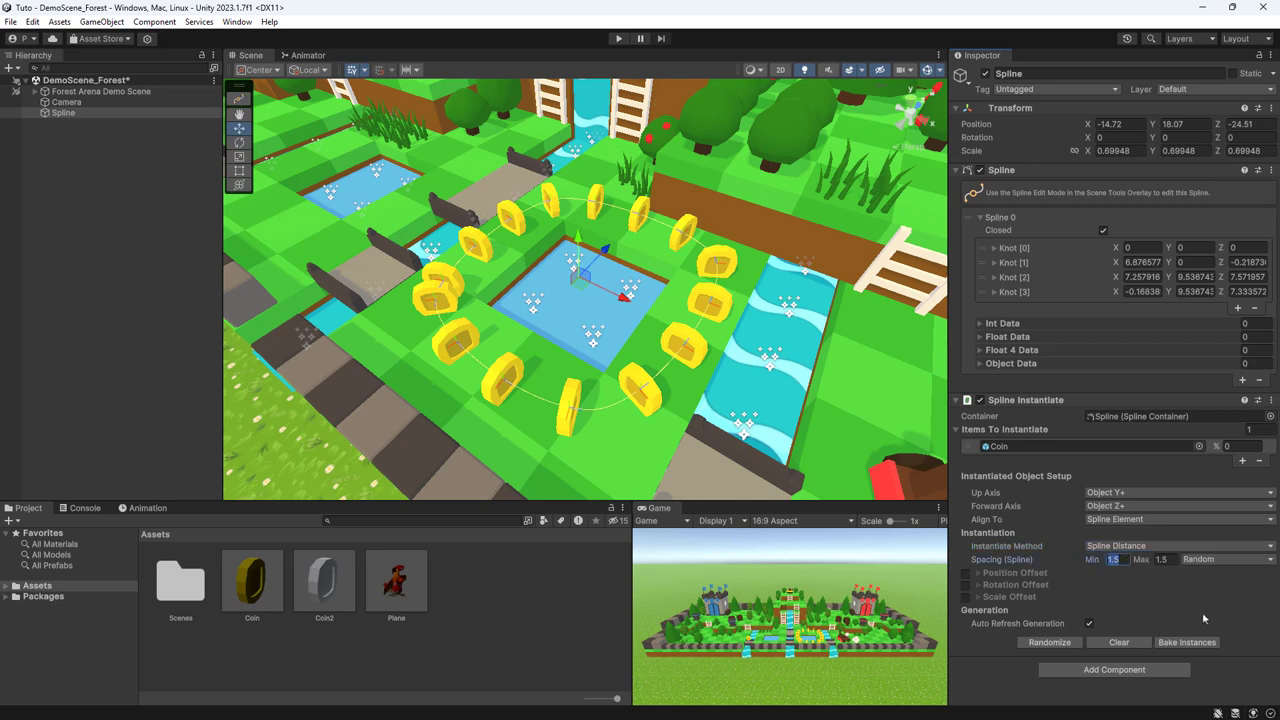
text(1)
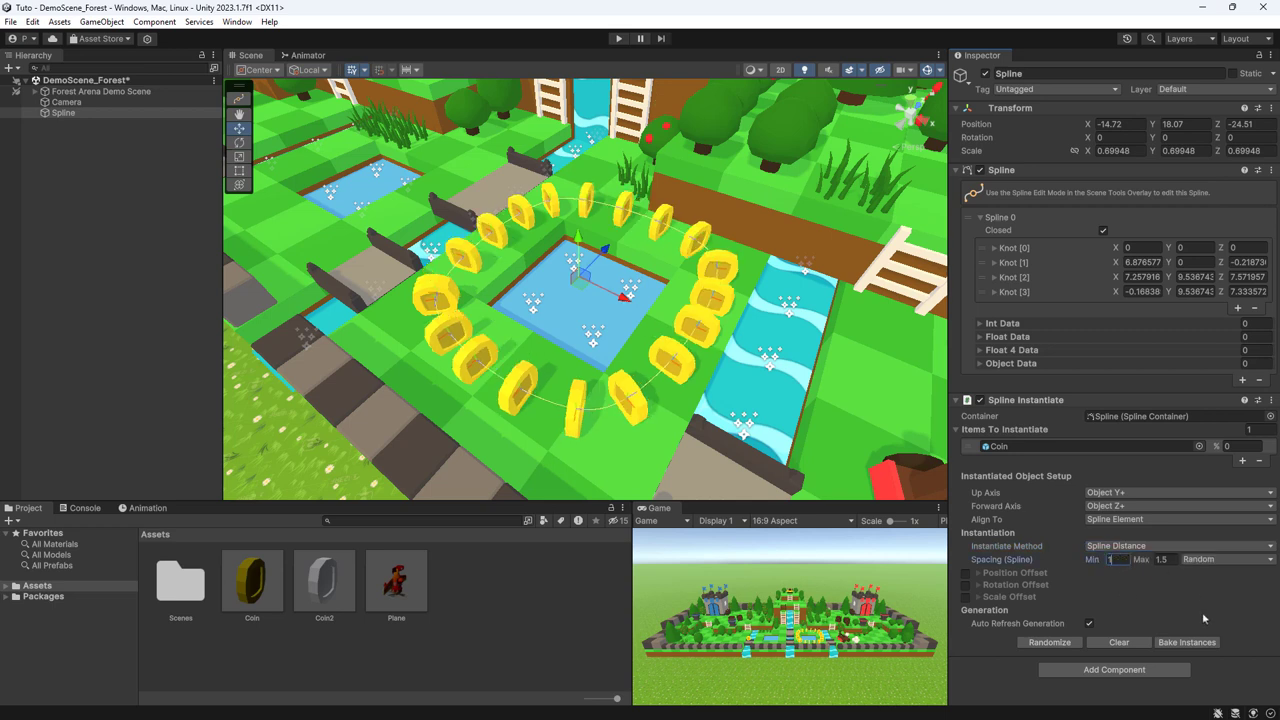
key(Tab)
text(4)
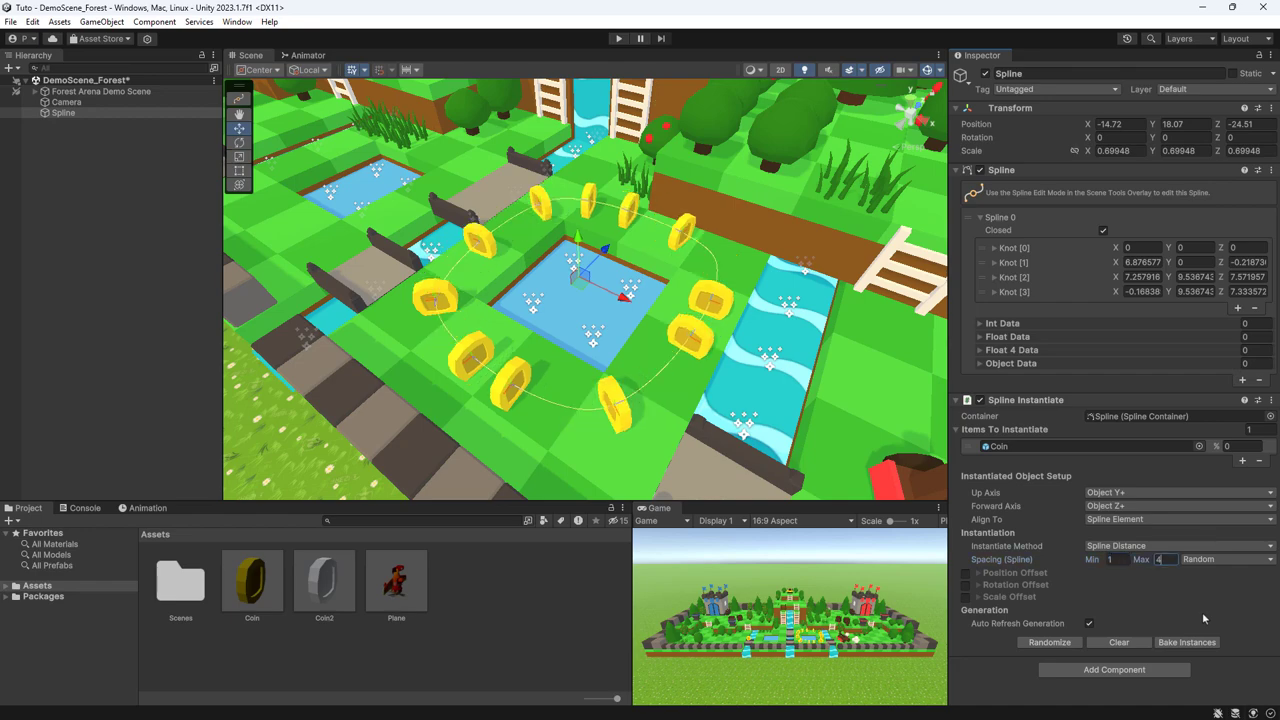
mouse_move(685, 378)
alt+mouse_down()
mouse_move(658, 420)
mouse_move(770, 420)
alt+mouse_up()
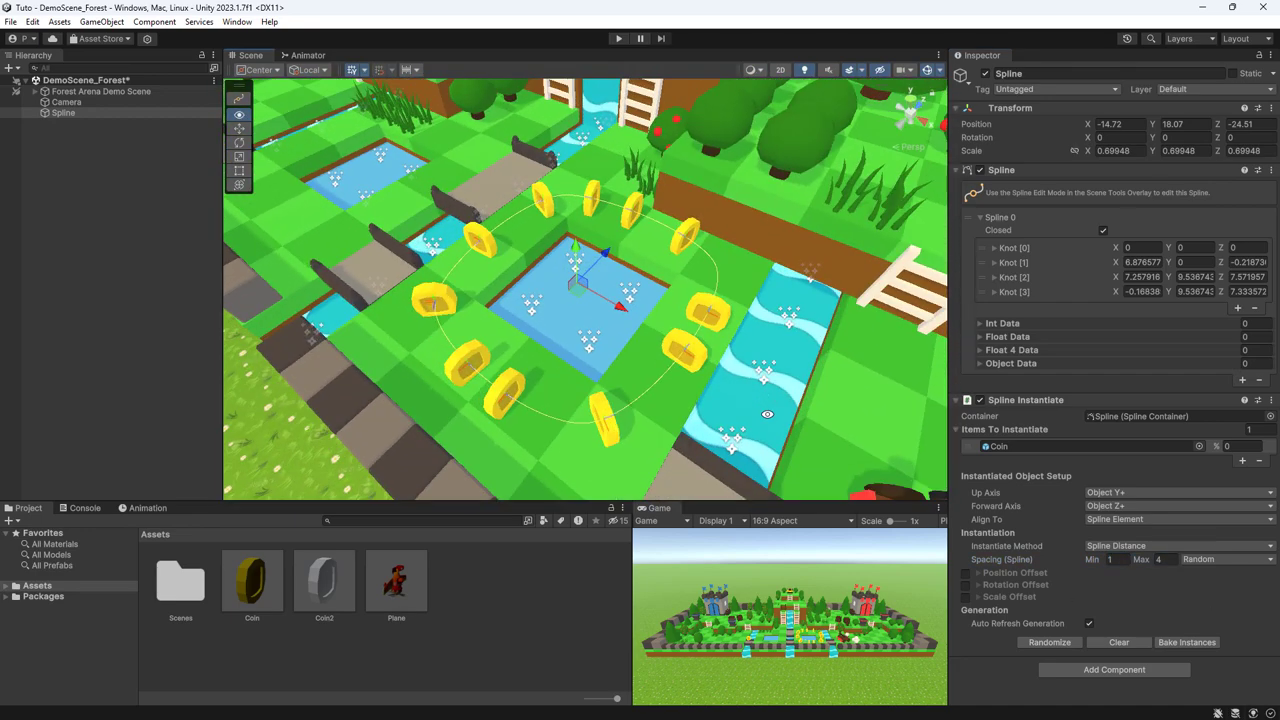
- Place coins by Instance Count with an Exact count of 15
click(1118, 546)
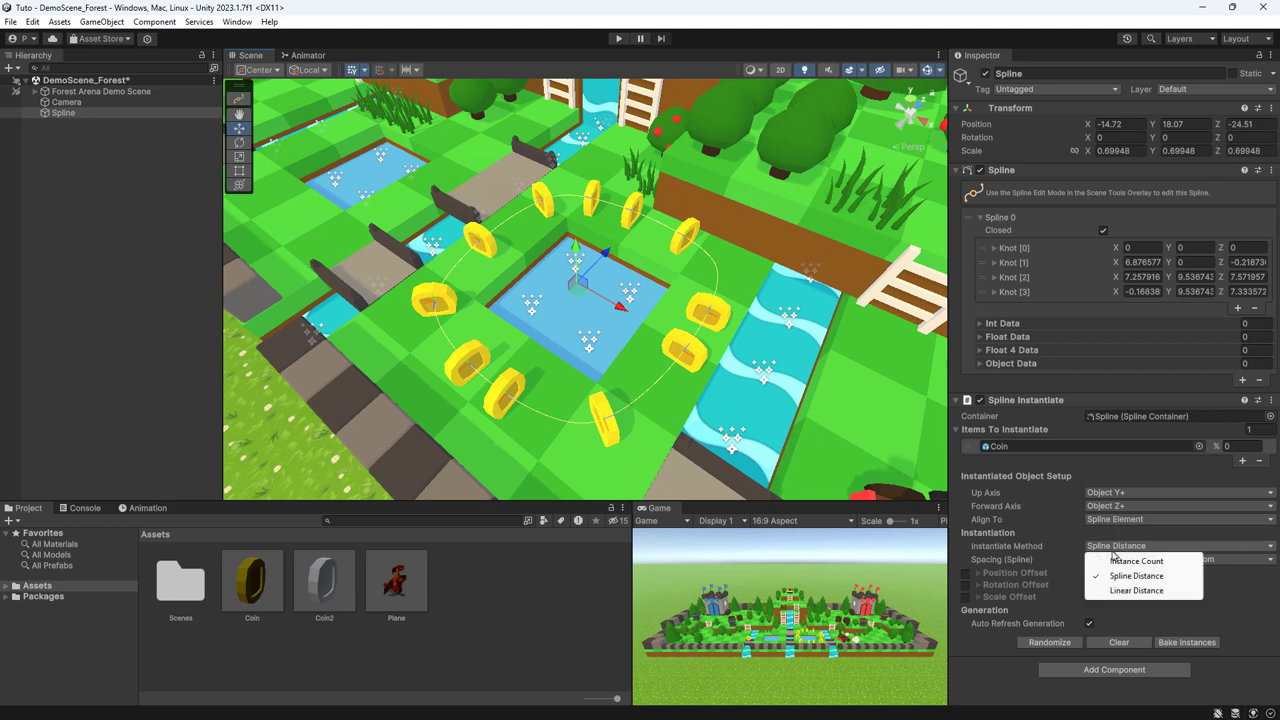
click(1120, 558)
click(1228, 559)
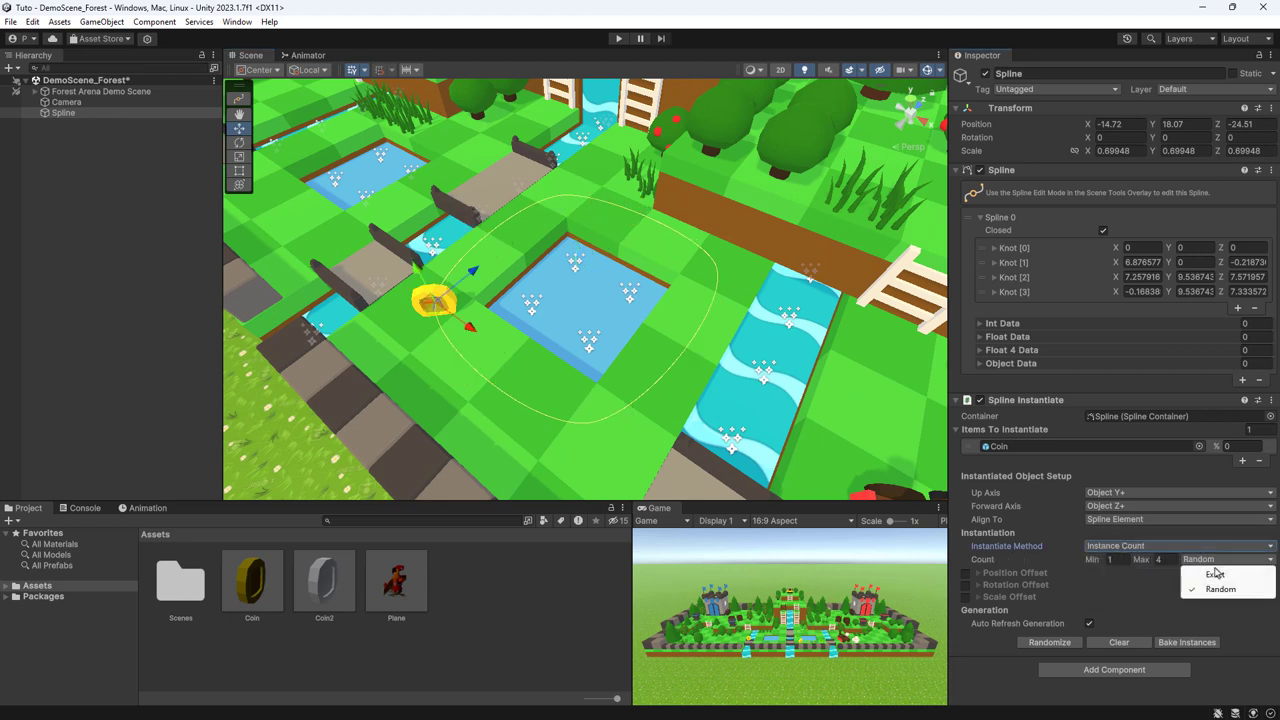
click(1195, 572)
click(1099, 562)
text(5)
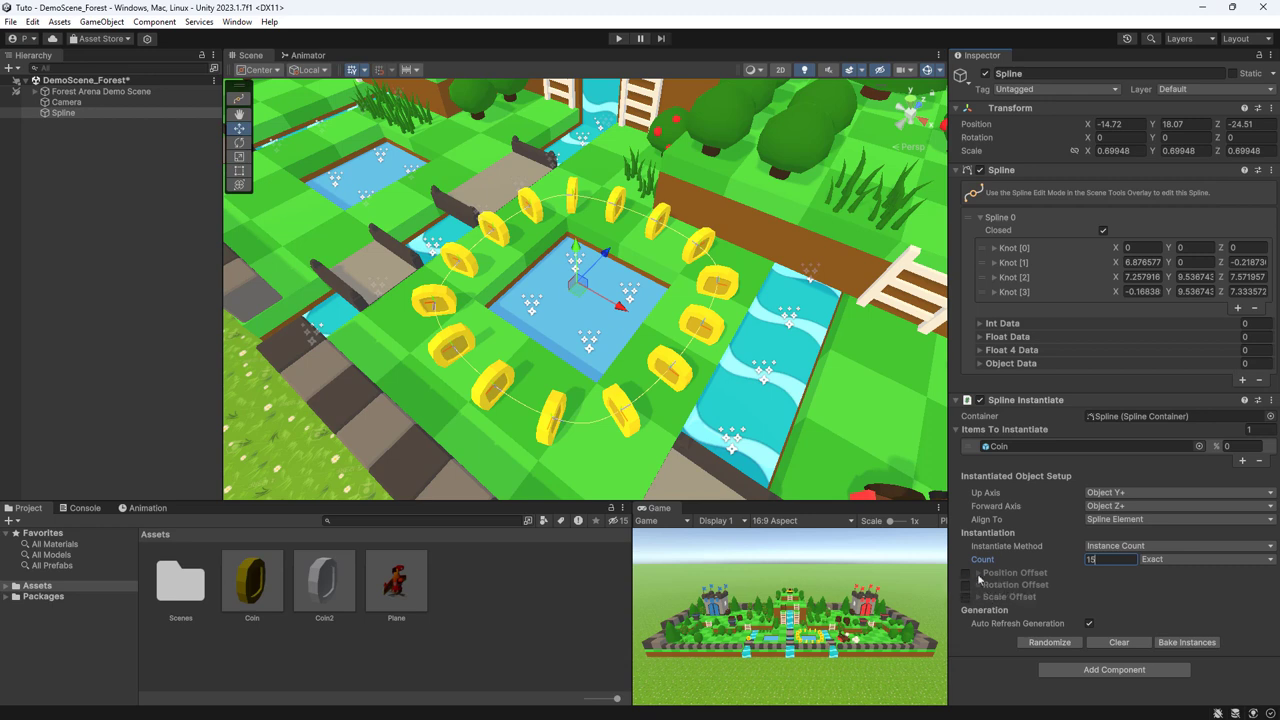
key(Return)
- Enable Position Offset and raise the coins to Y 0.93, keeping X and Z at 0
click(975, 574)
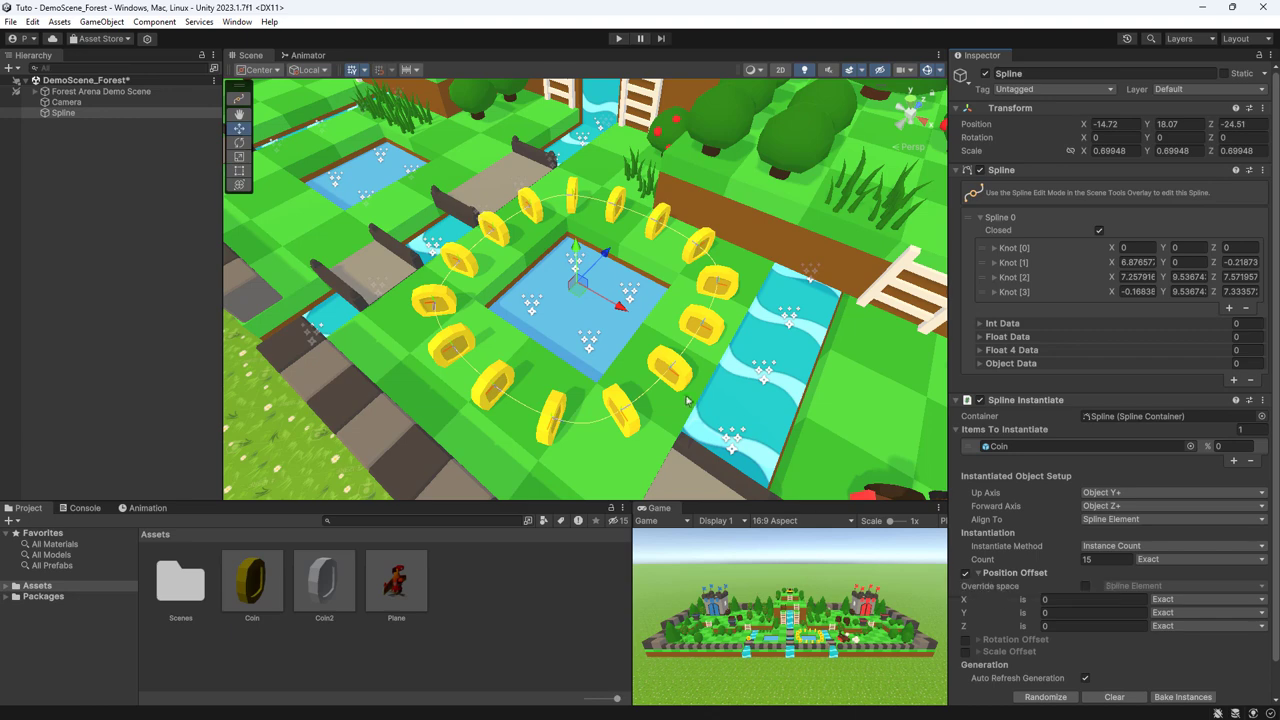
alt+drag(676, 409, 797, 432)
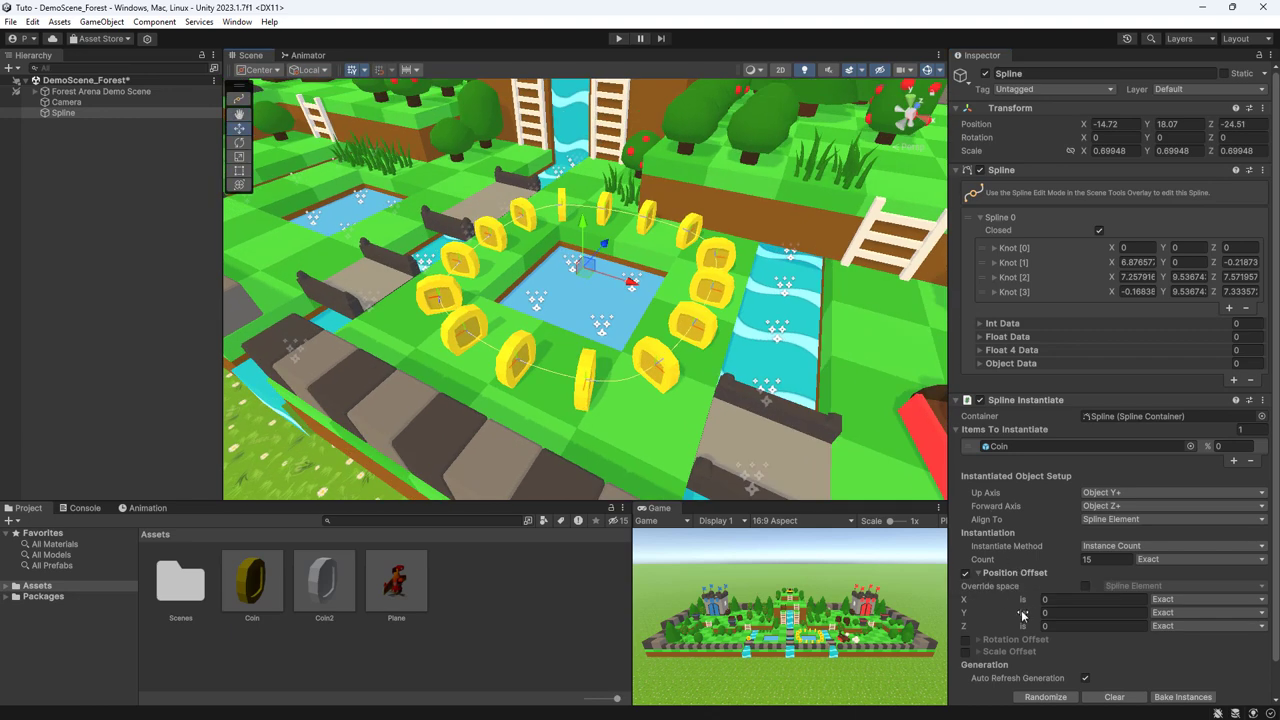
drag(1022, 615, 1048, 617)
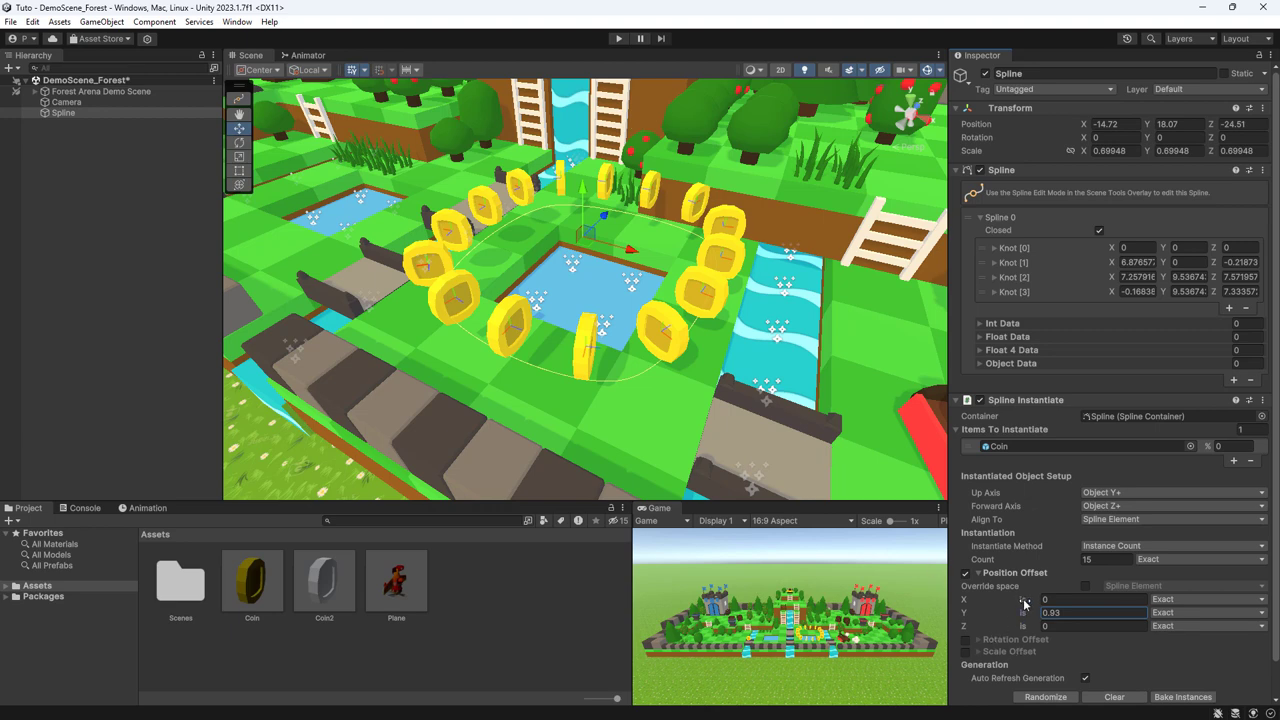
mouse_move(1024, 604)
mouse_down()
mouse_move(1054, 604)
mouse_move(1073, 640)
mouse_up()
key(Escape)
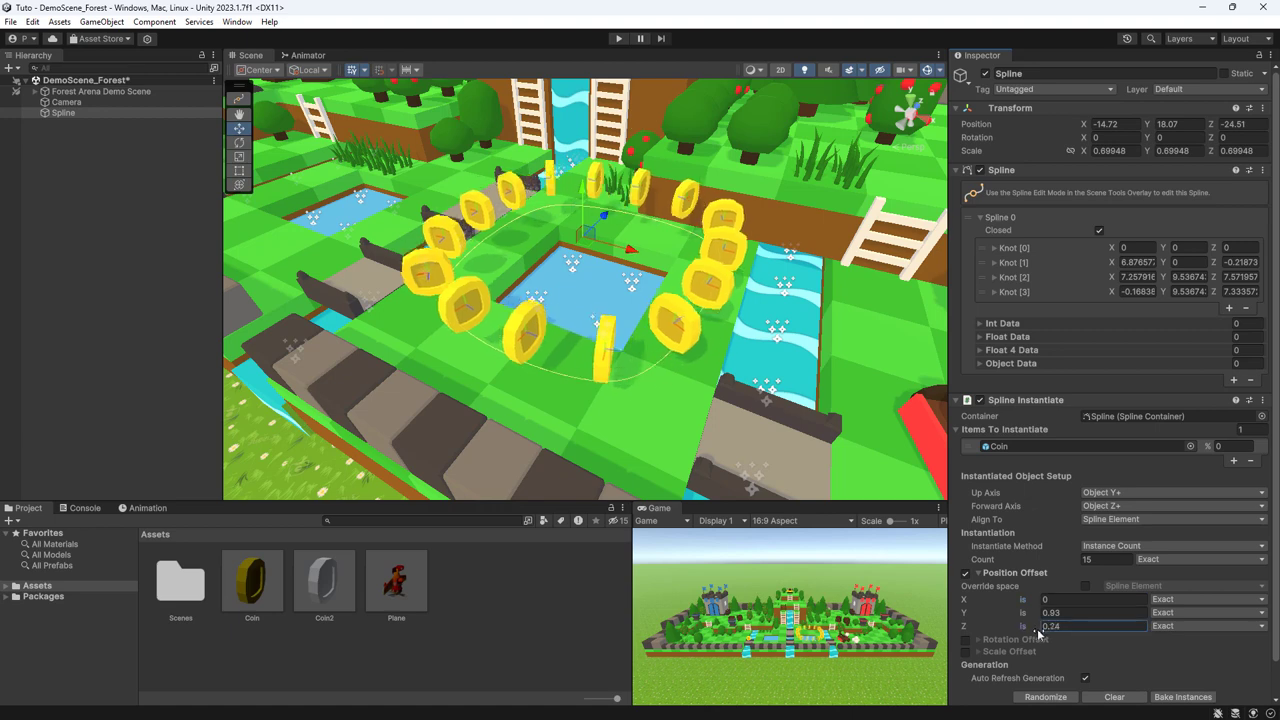
key(Escape)
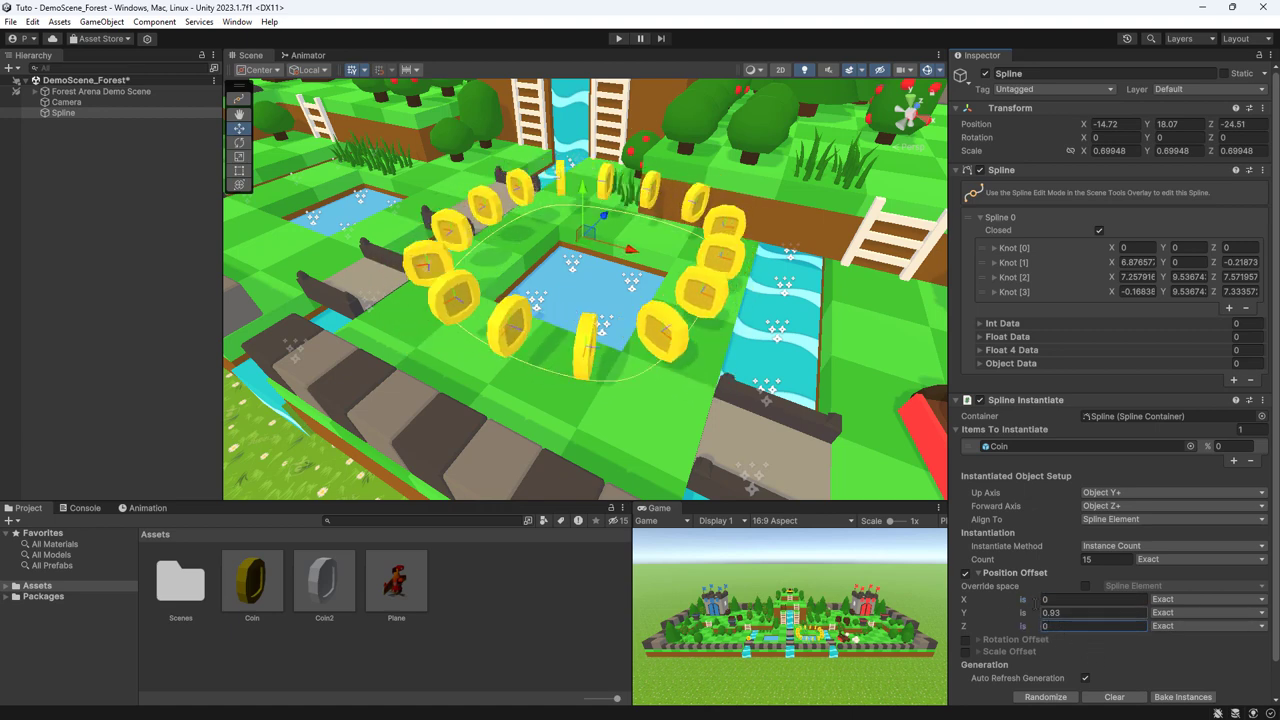
scroll(1015, 608, down, 1)
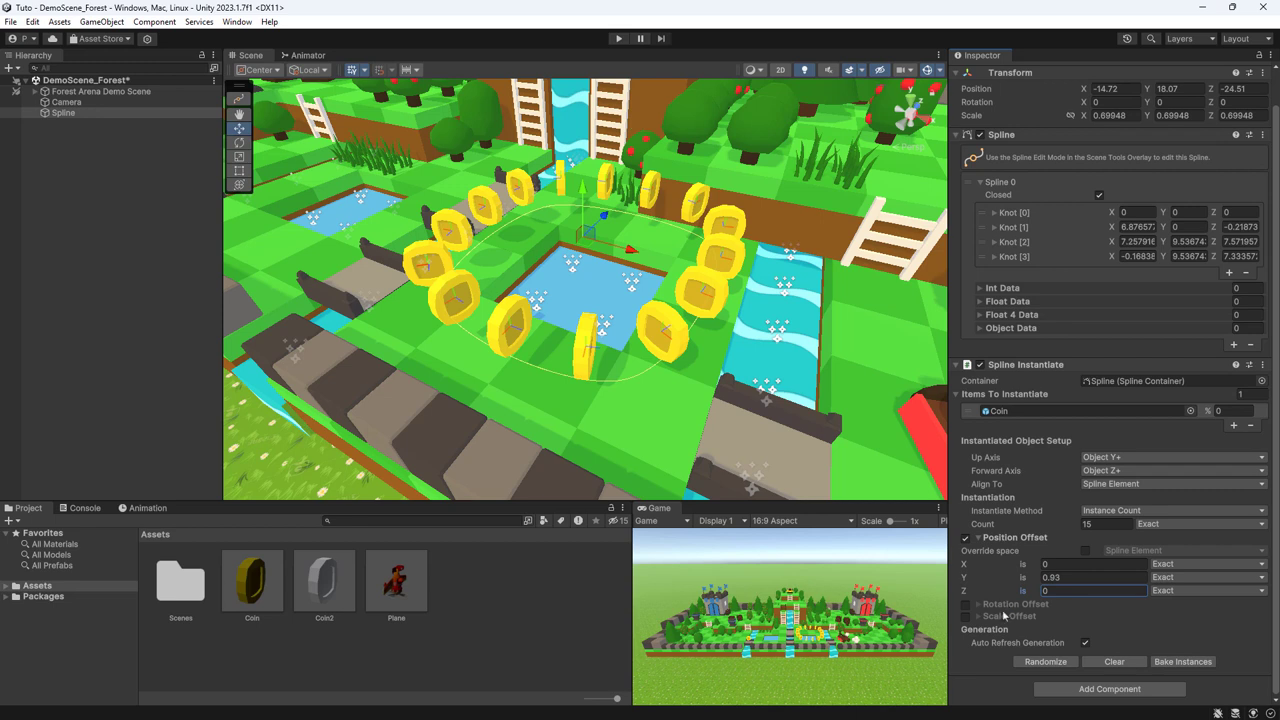
click(980, 539)
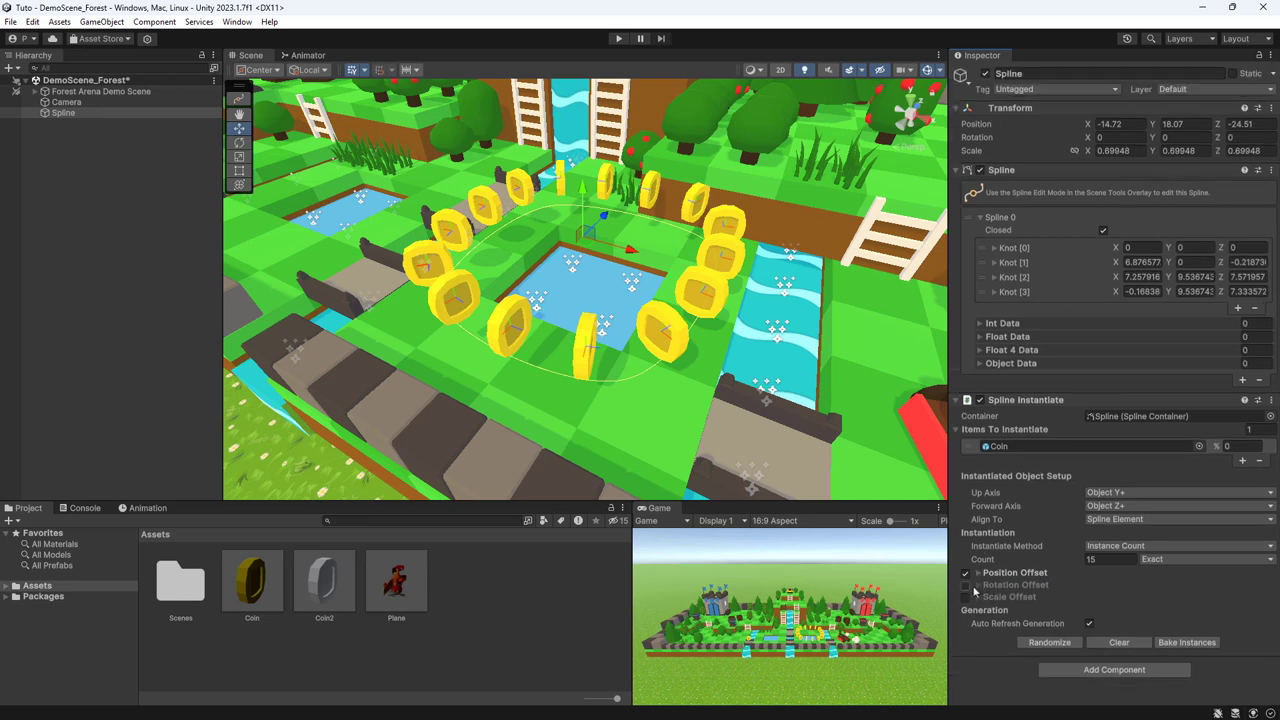
click(965, 585)
click(978, 585)
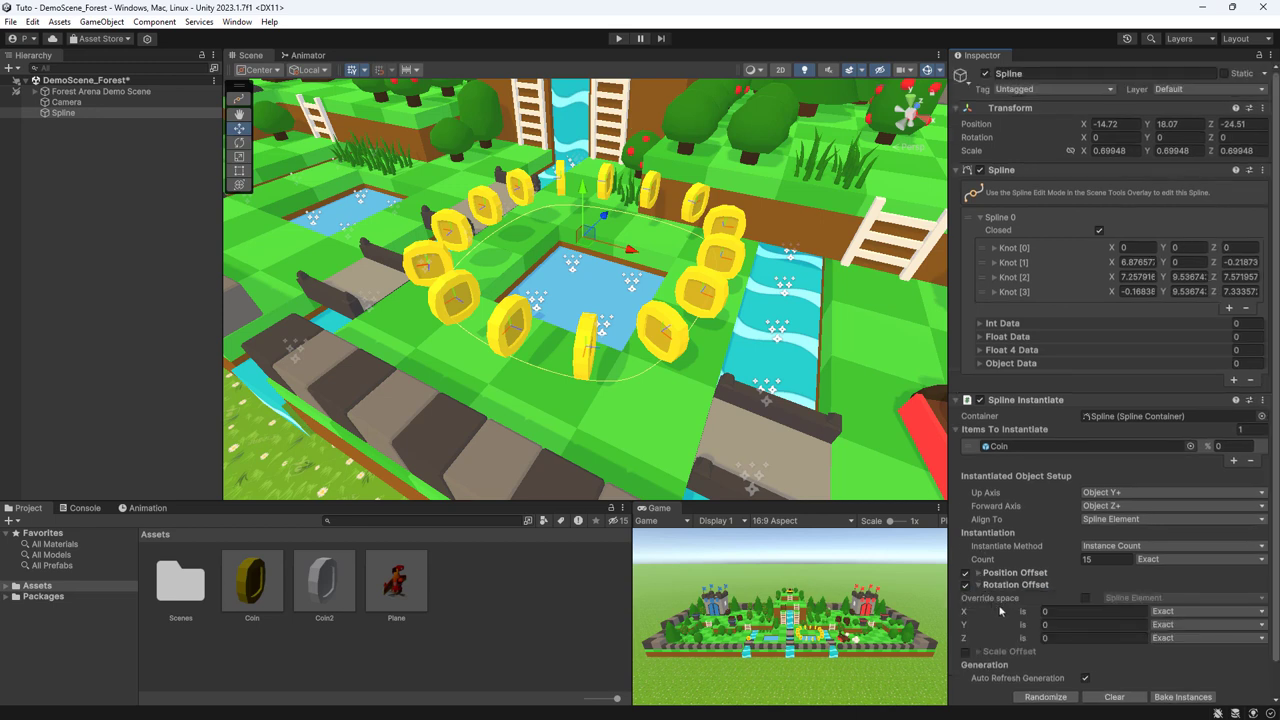
click(1073, 625)
text(1.5)
key(BackSpace)
key(BackSpace)
key(BackSpace)
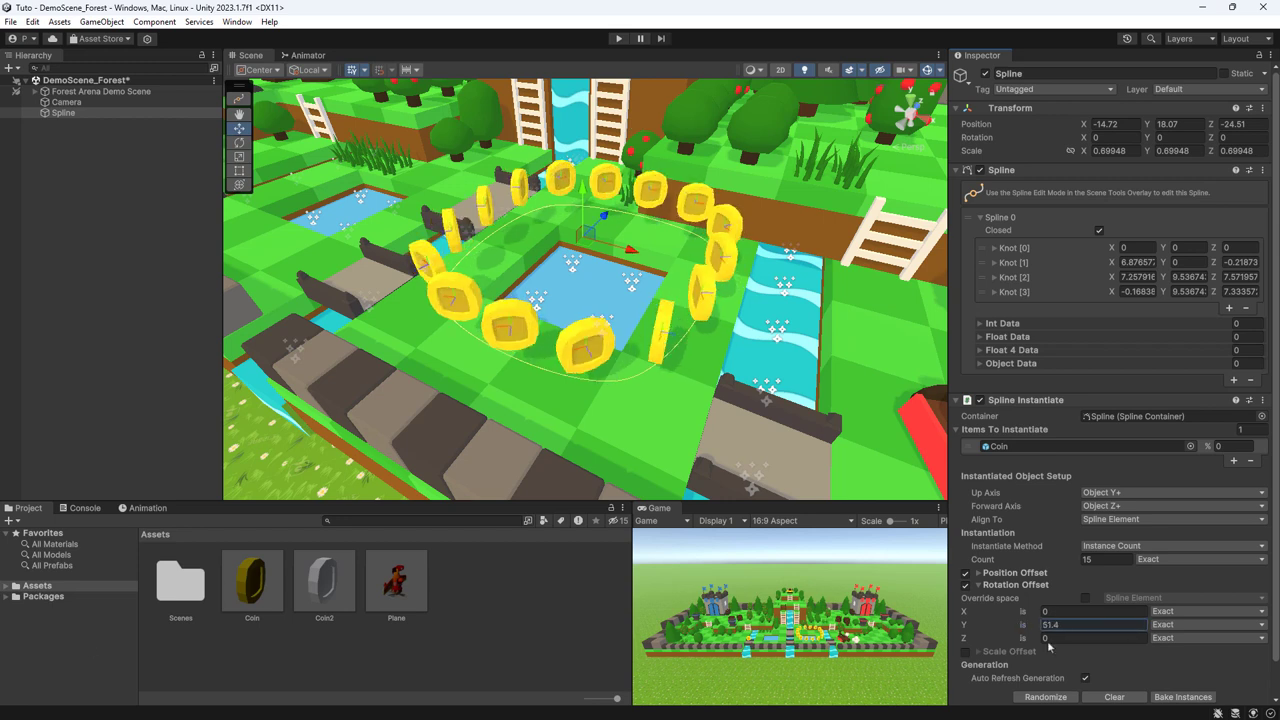
text(0)
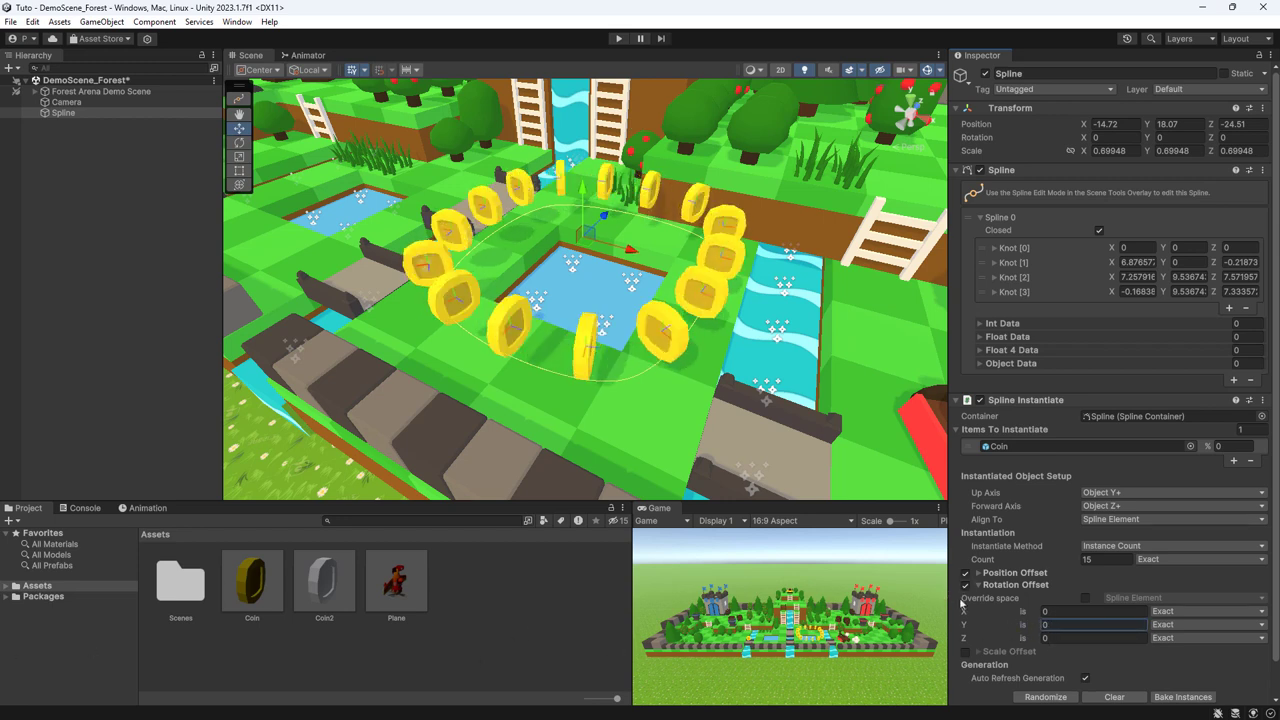
click(965, 585)
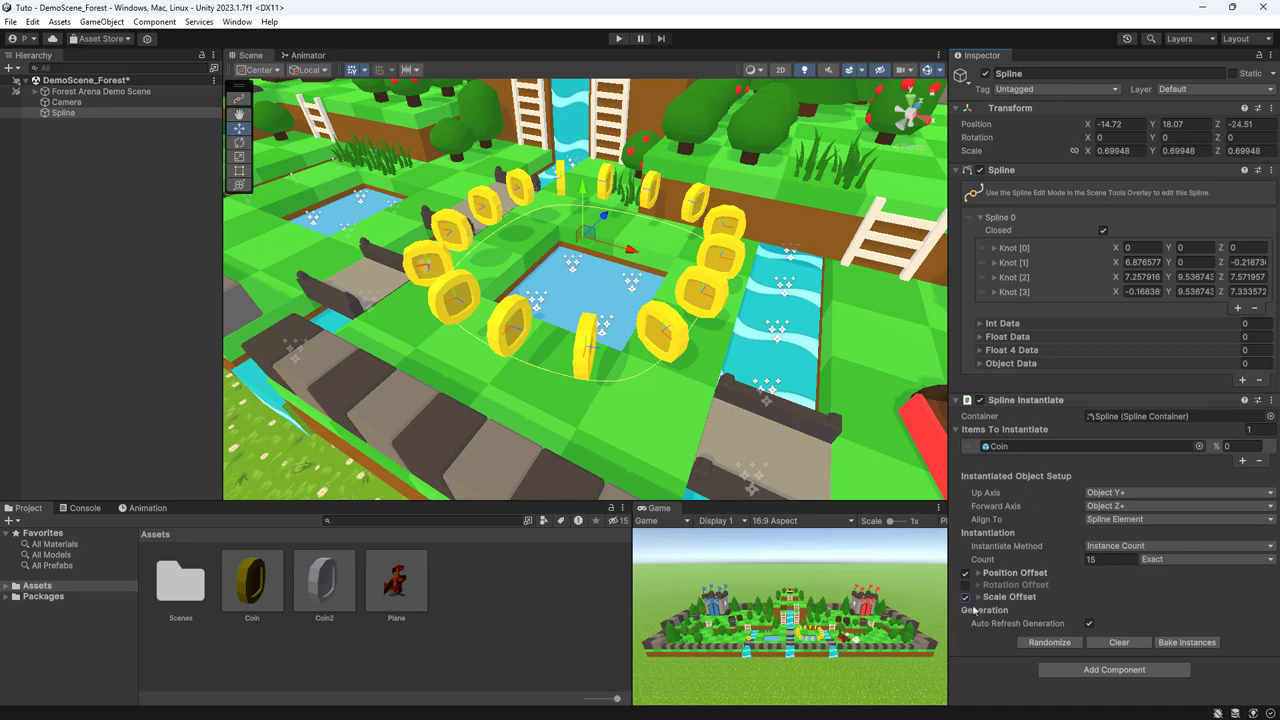
click(965, 597)
click(1048, 624)
text(1)
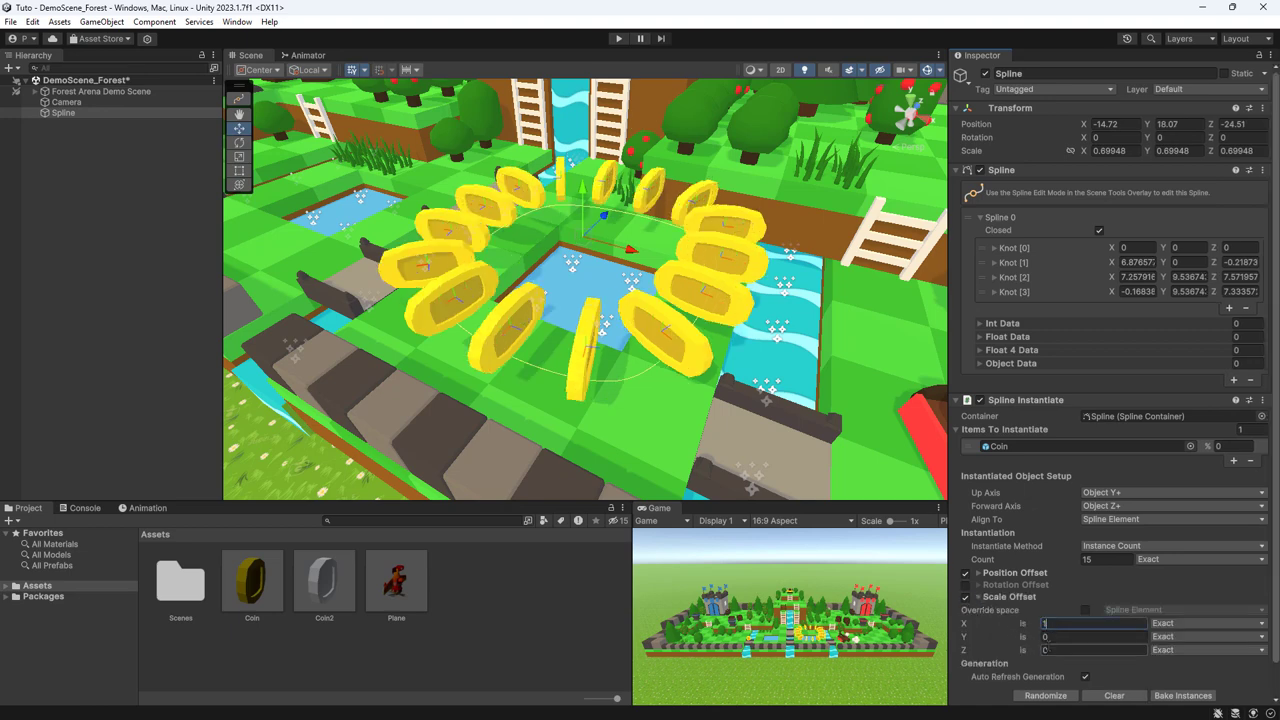
click(1050, 637)
text(1)
click(1057, 651)
text(1)
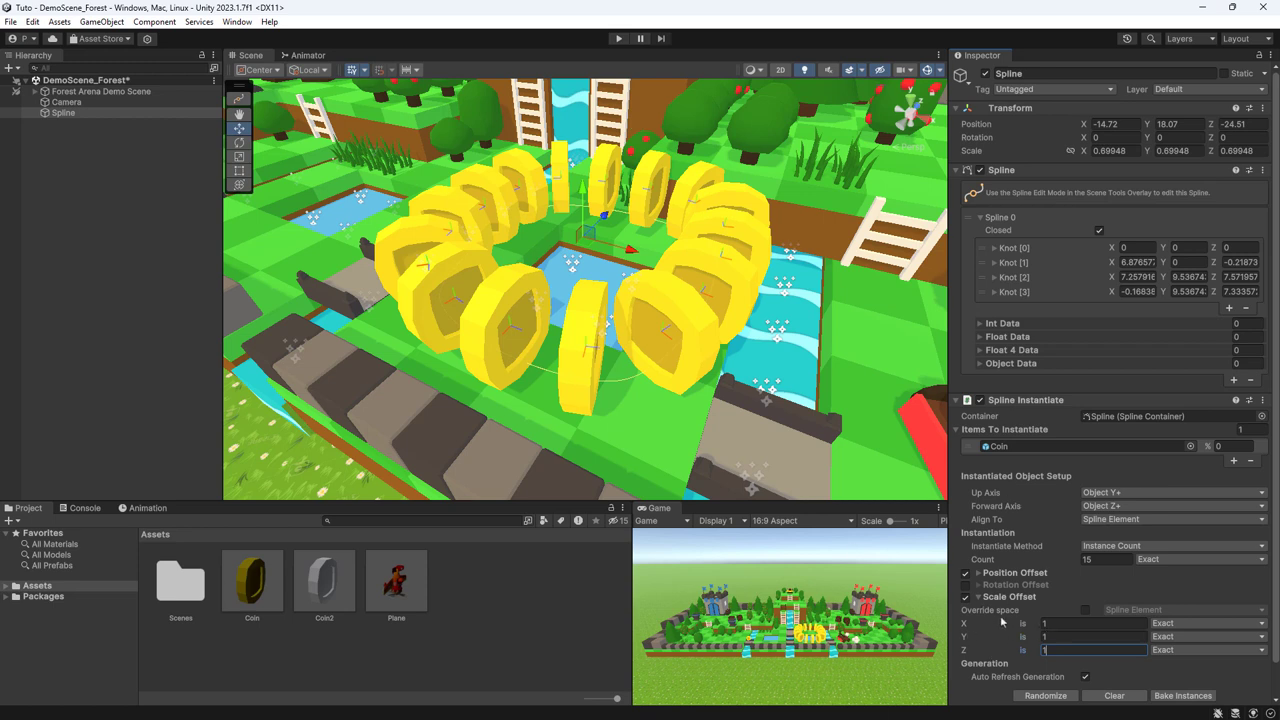
click(966, 597)
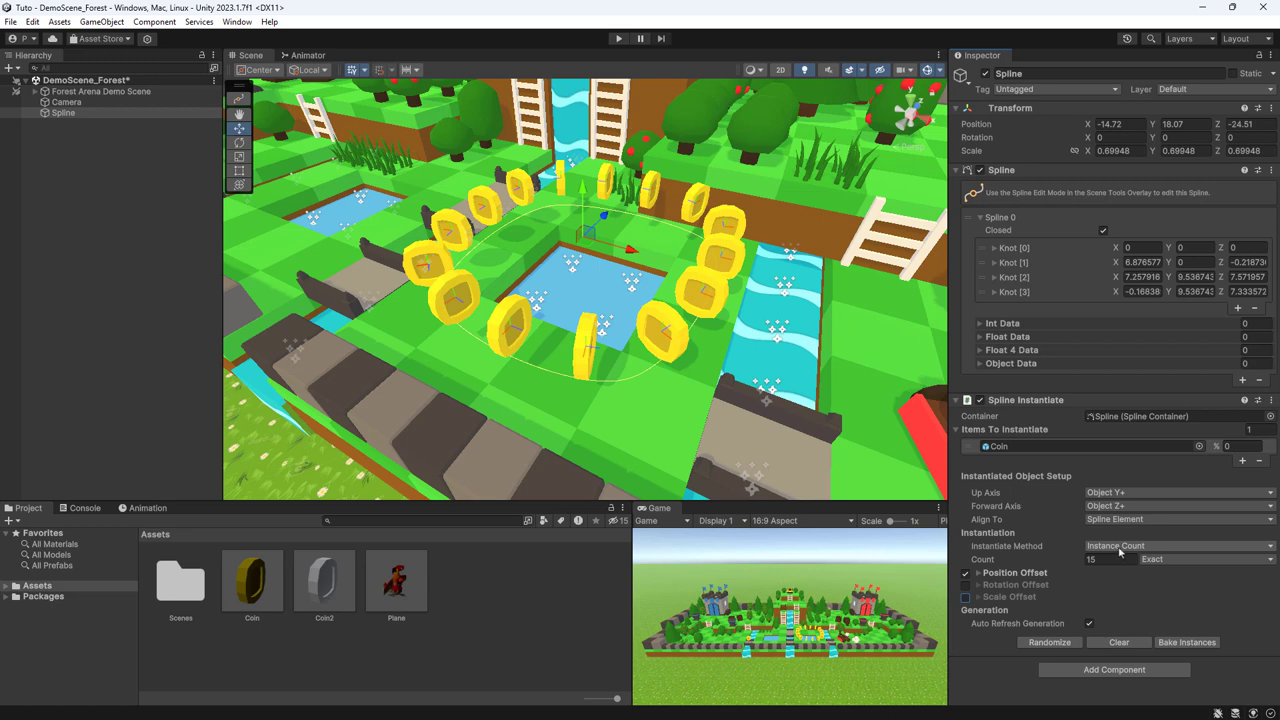
- Switch the coins to a random count placed by spline distance, with spacing from 2 to 4
click(1158, 560)
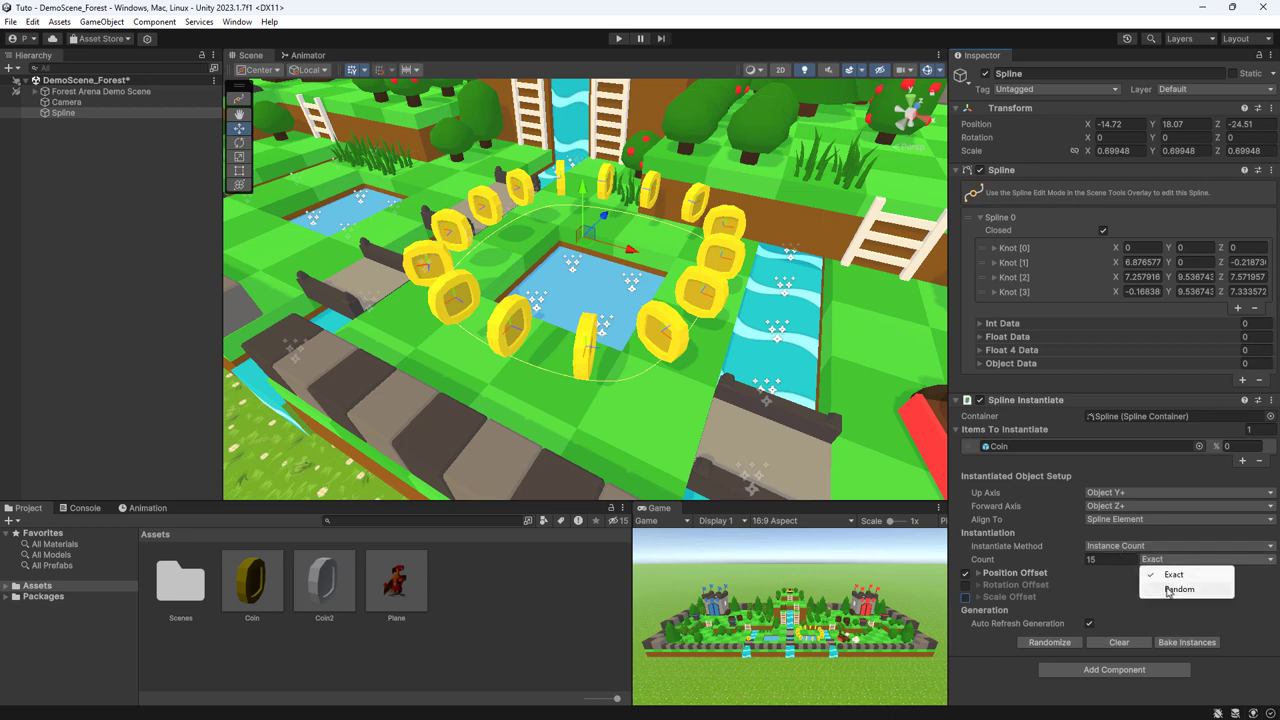
click(1175, 588)
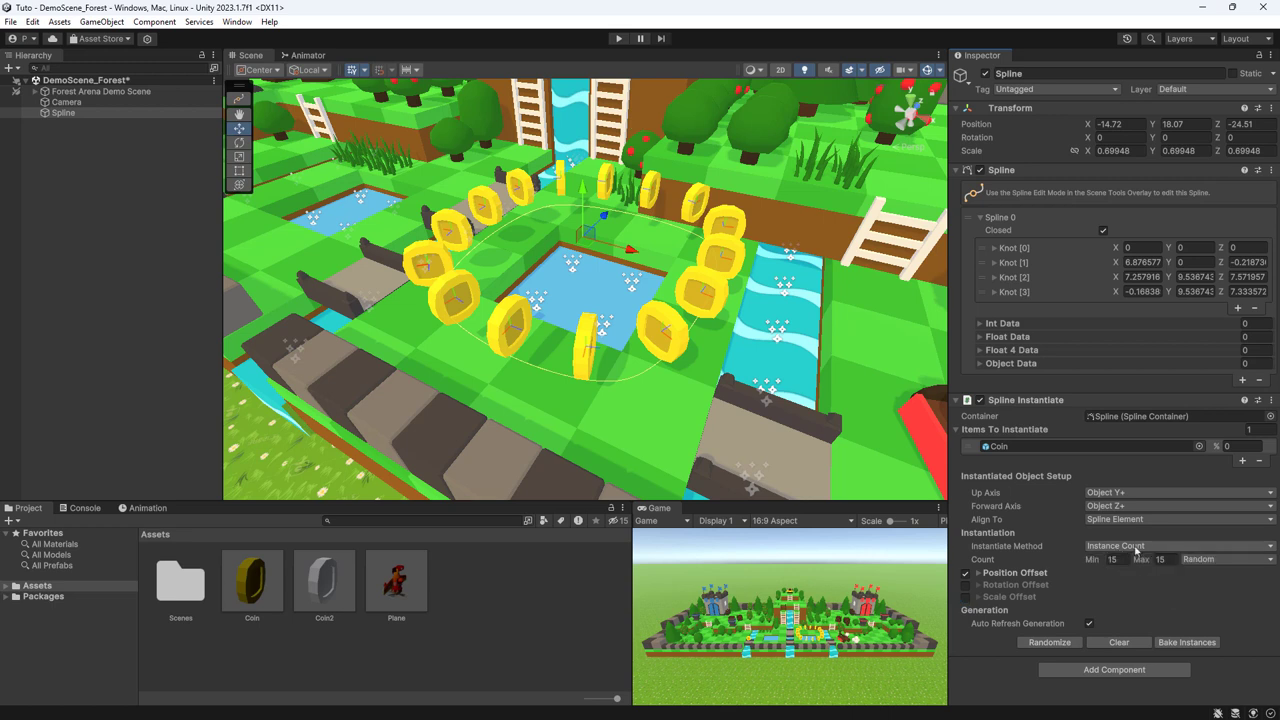
click(1136, 547)
click(1134, 576)
click(1112, 559)
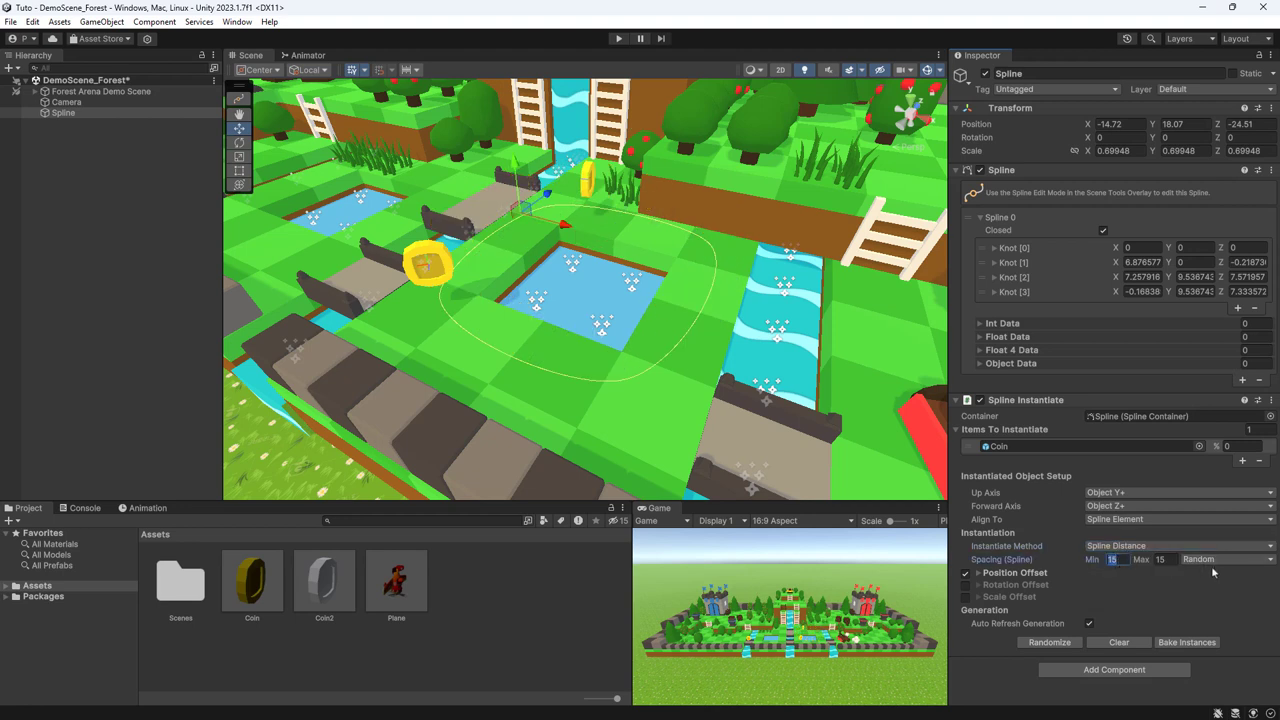
text(2)
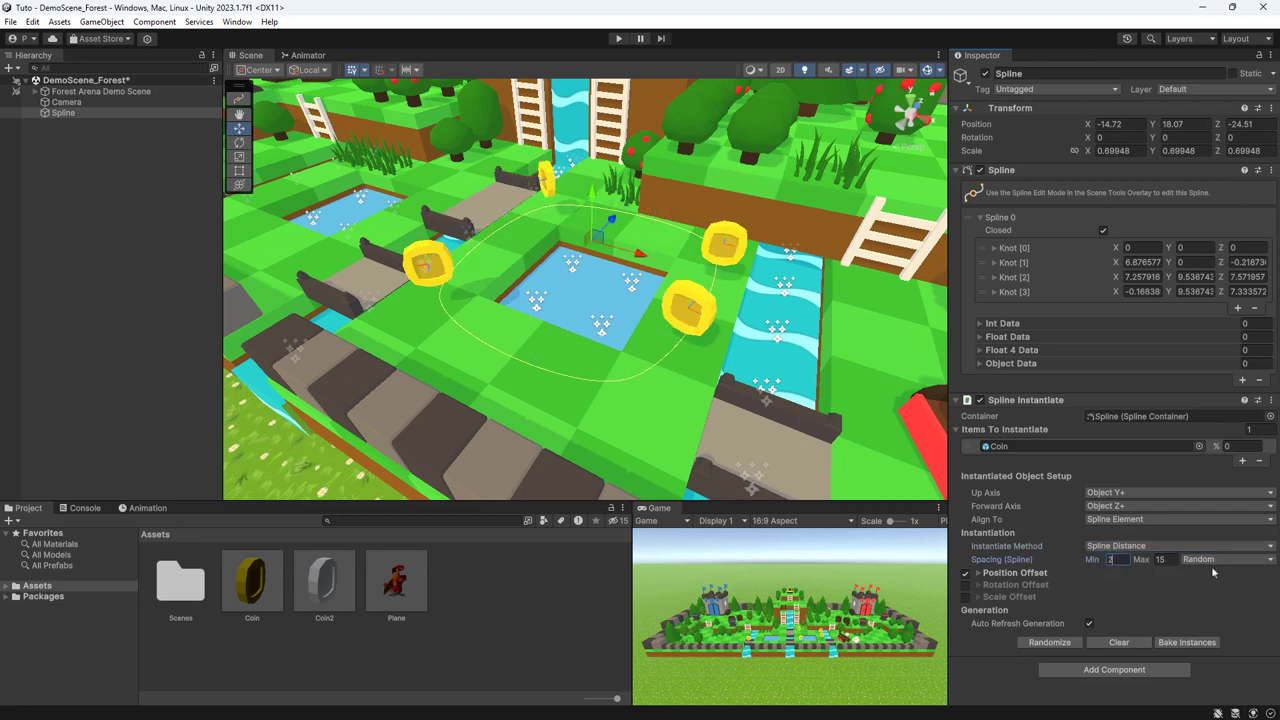
click(1159, 560)
text(4)
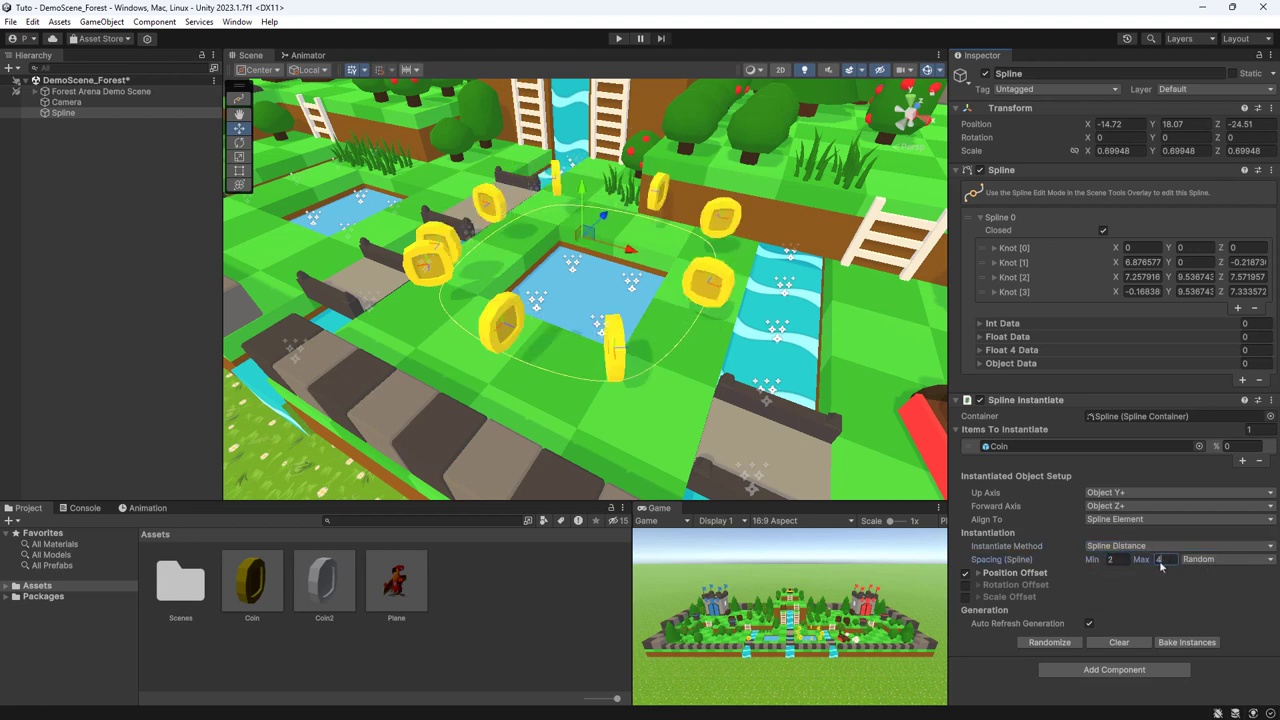
- Randomize the coin placement around the ring several times
alt+drag(726, 399, 677, 417)
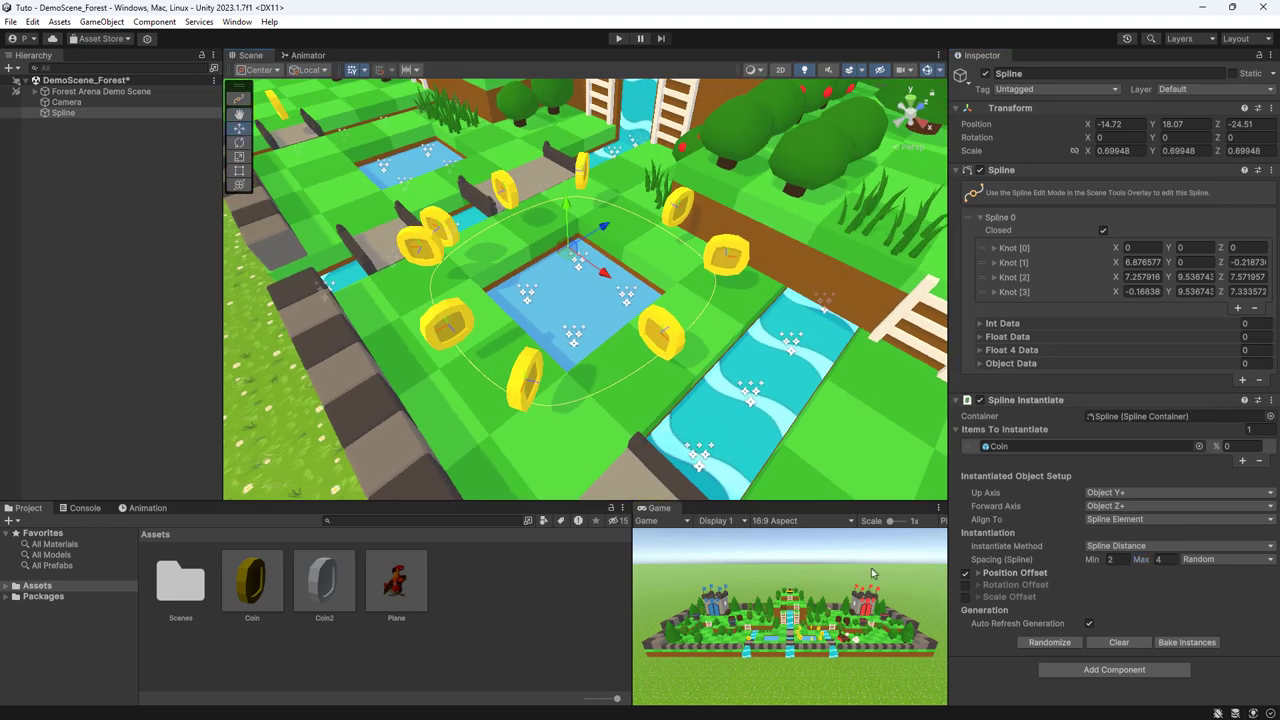
click(1049, 646)
click(1049, 646)
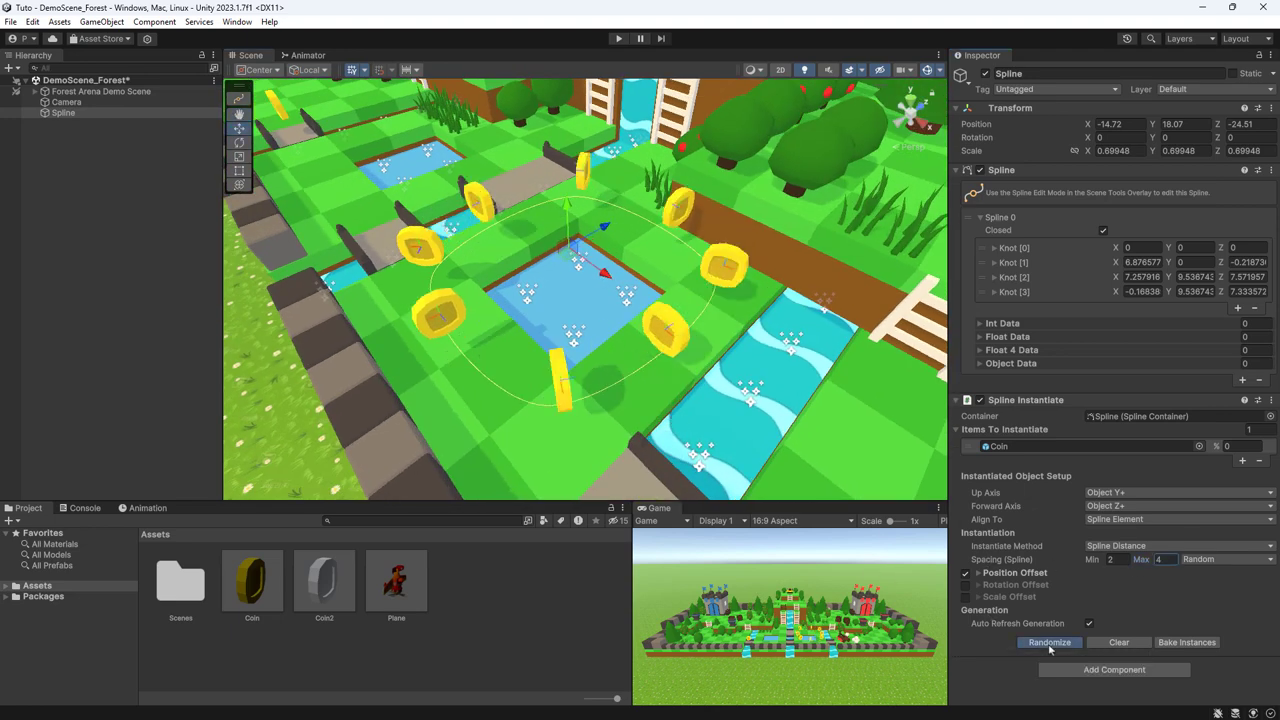
click(1050, 647)
click(1049, 647)
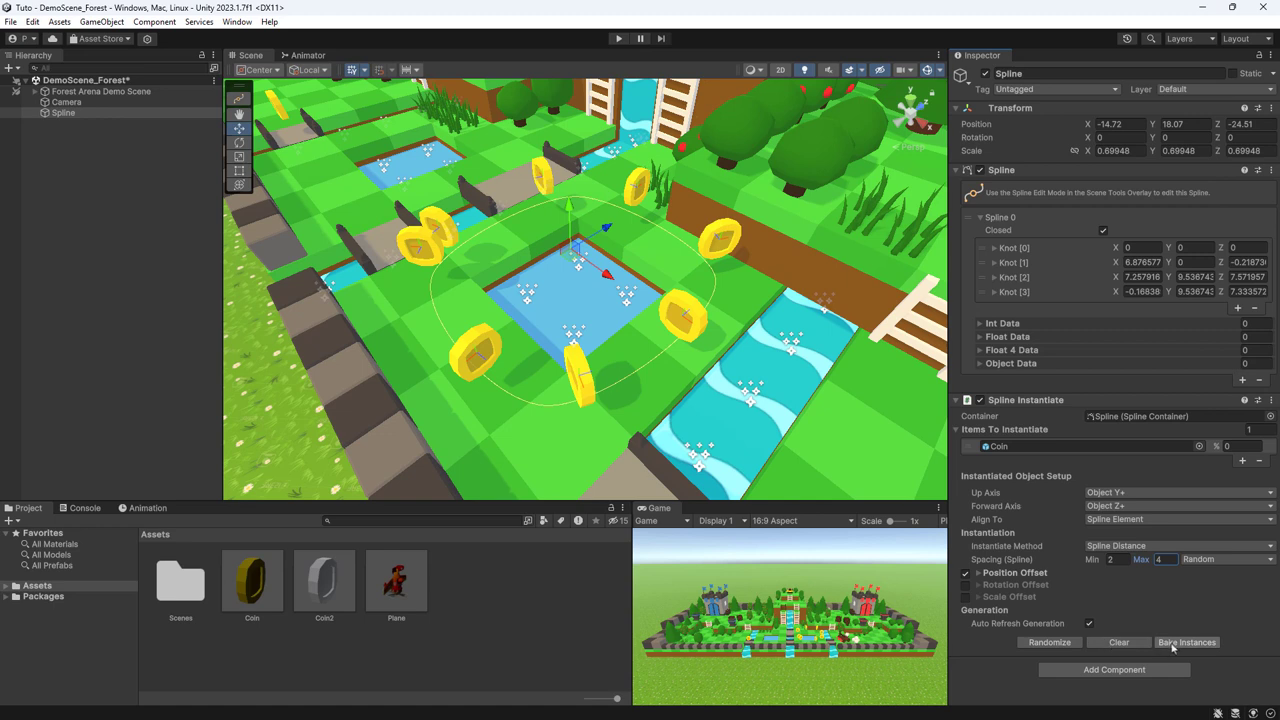
click(1050, 643)
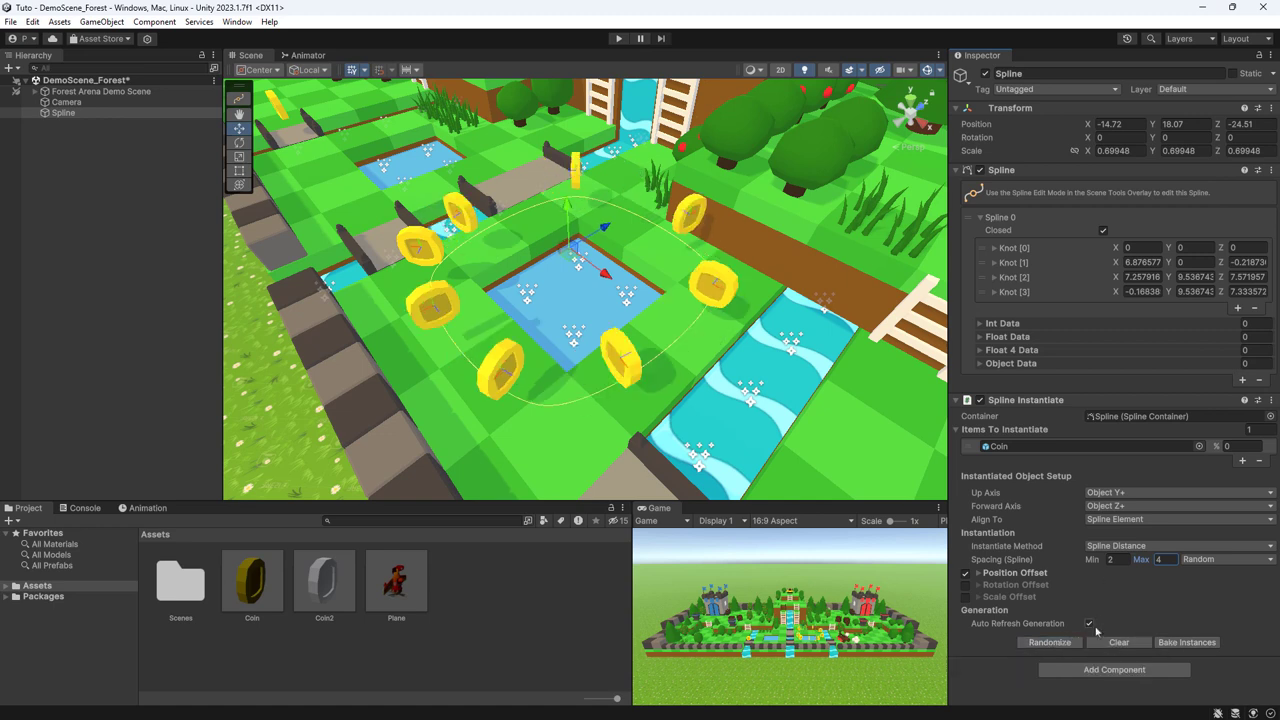
- Return to Instance Count mode with an Exact count of 15 coins
click(1121, 549)
click(1114, 560)
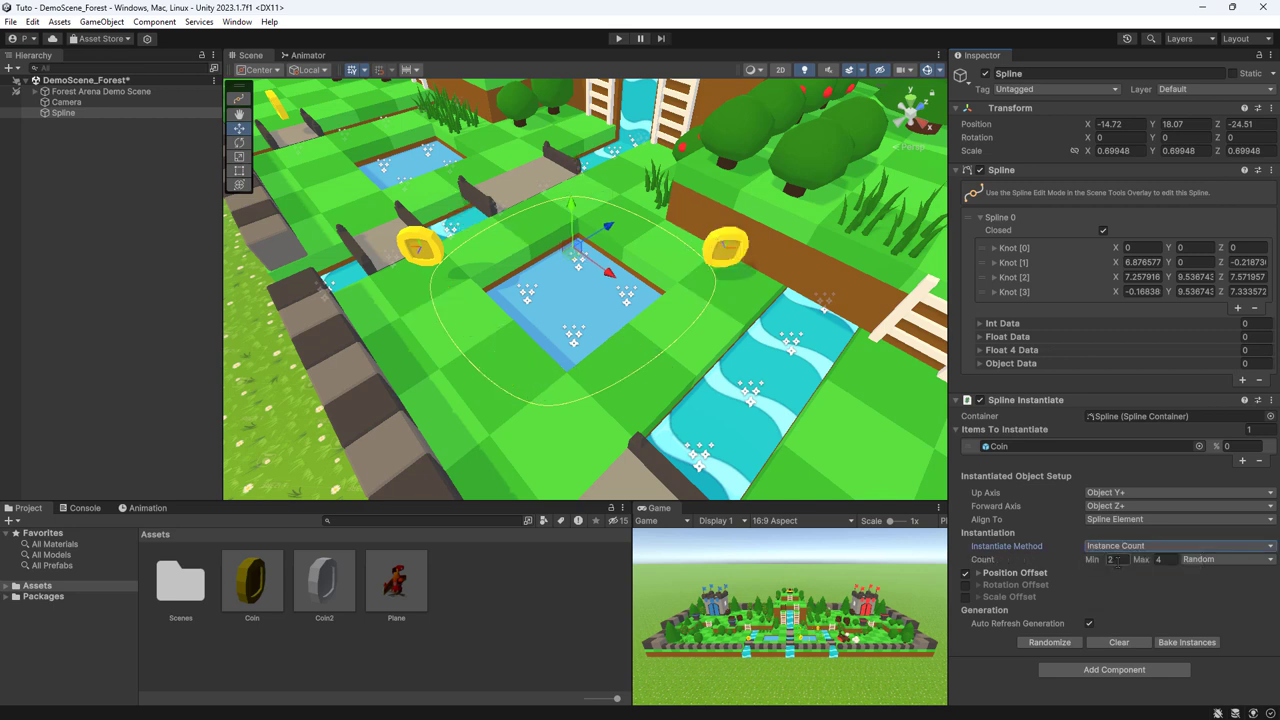
click(1228, 559)
click(1175, 569)
click(1110, 563)
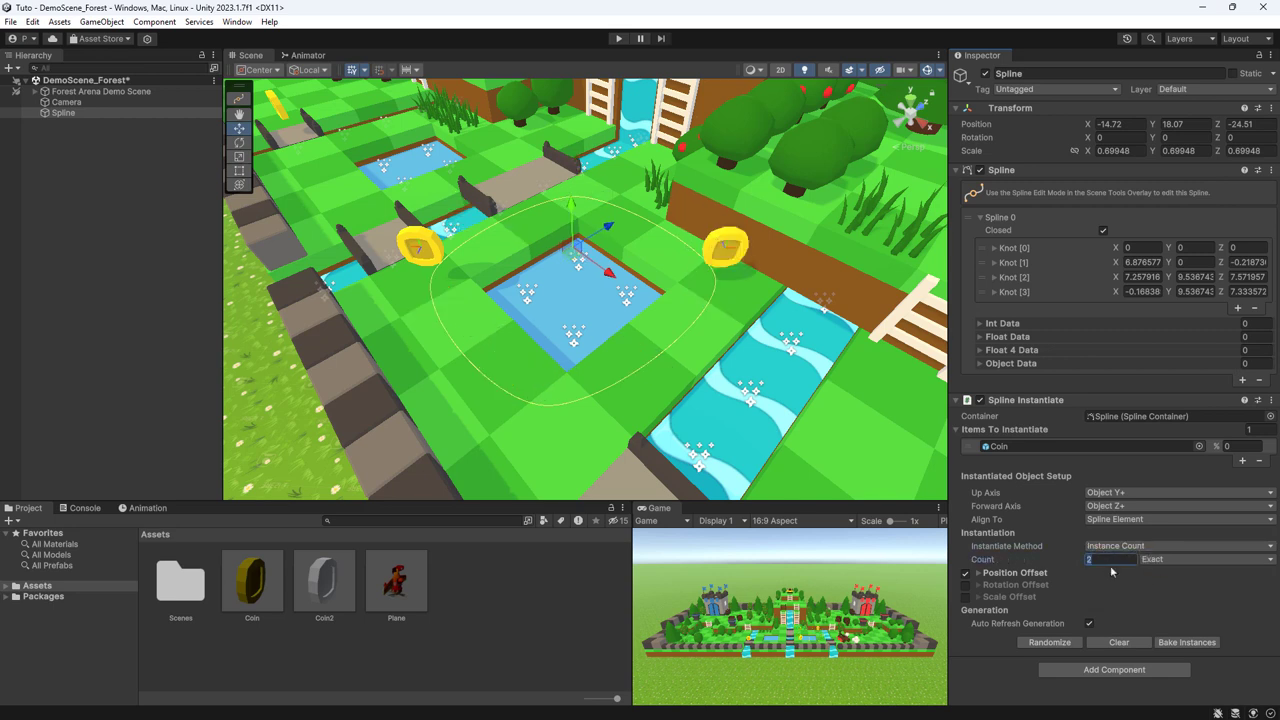
text(15)
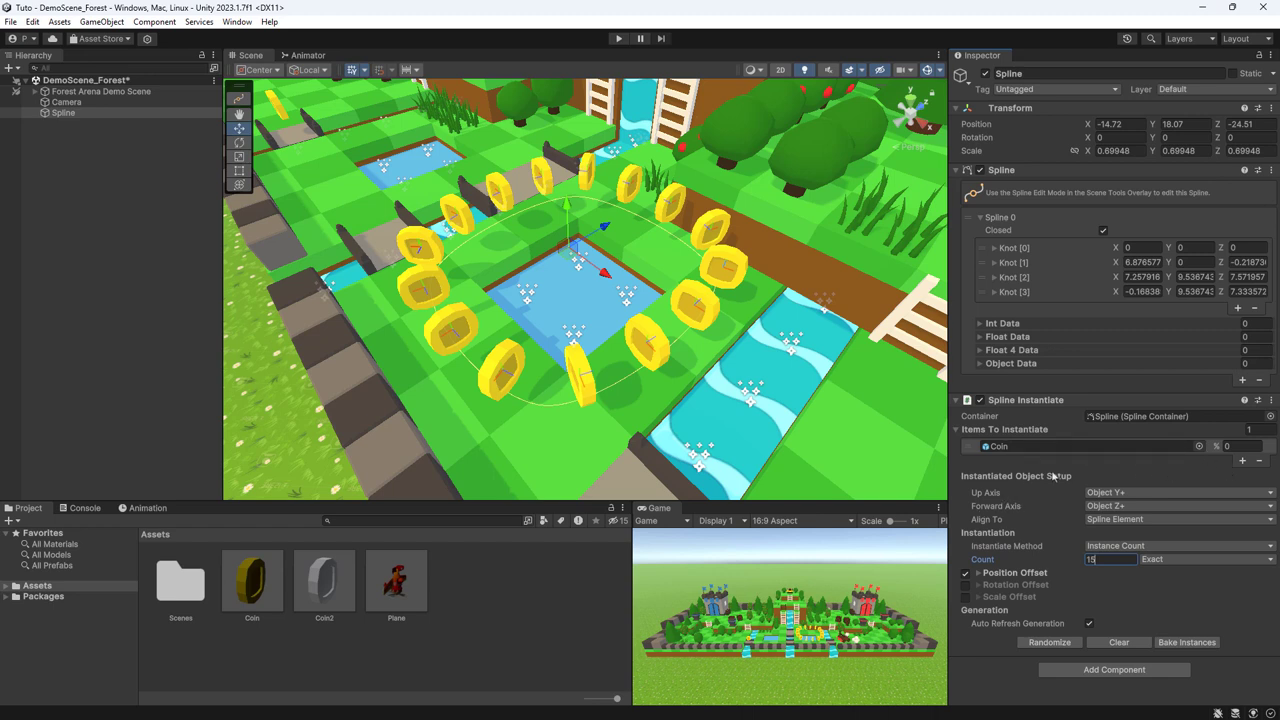
- Add Coin2 as a second instantiated item and set weights Coin 2 and Coin2 4
click(1242, 461)
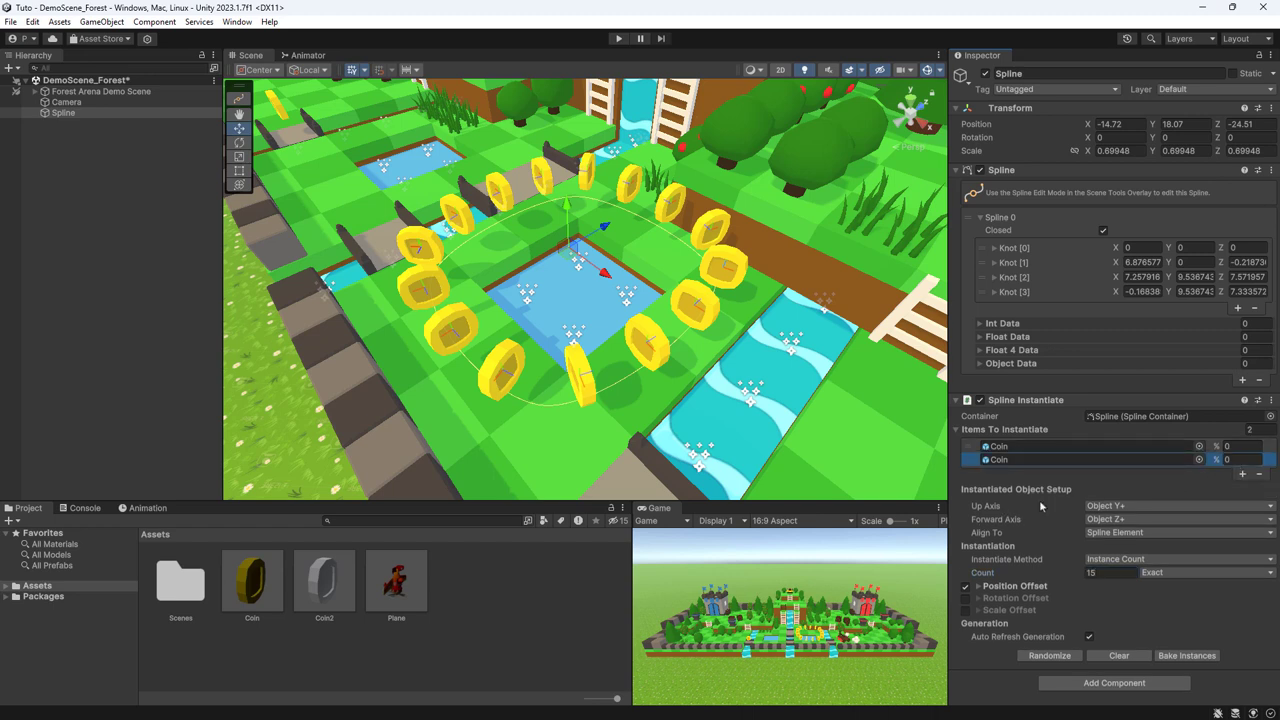
mouse_move(322, 585)
mouse_down()
mouse_move(564, 665)
mouse_move(1004, 462)
mouse_up()
click(1230, 446)
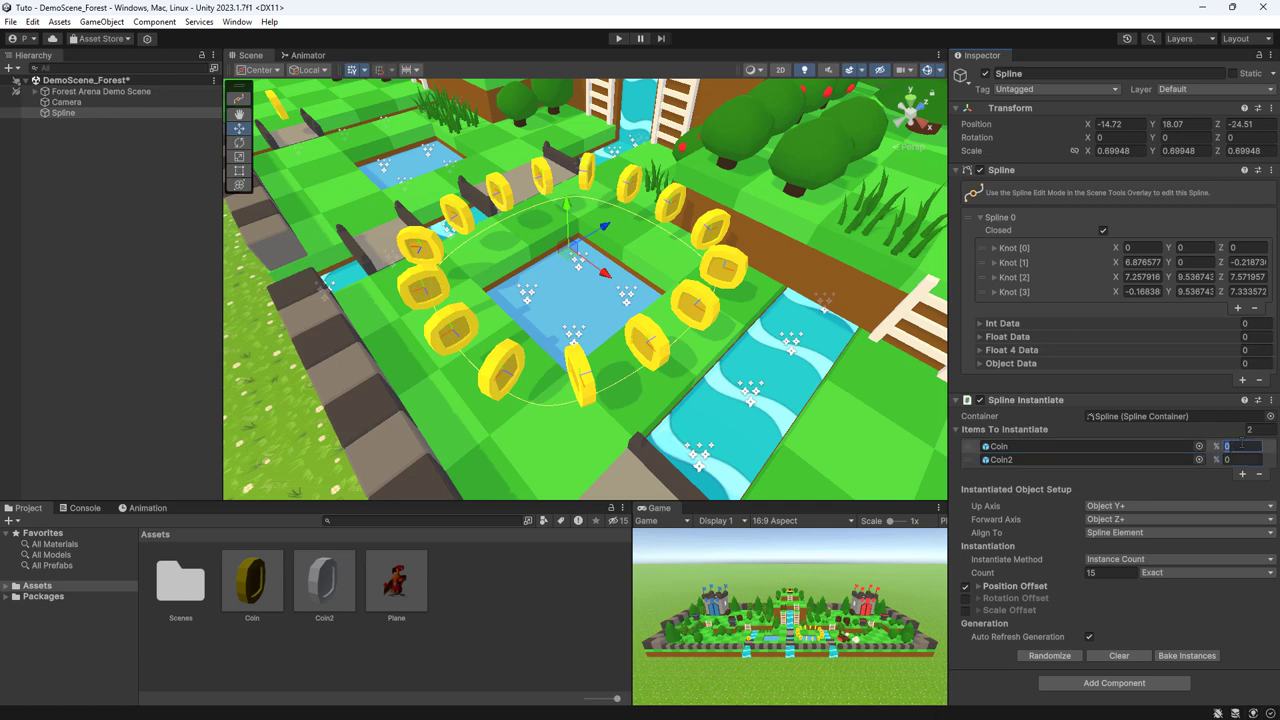
text(4)
key(Tab)
text(3)
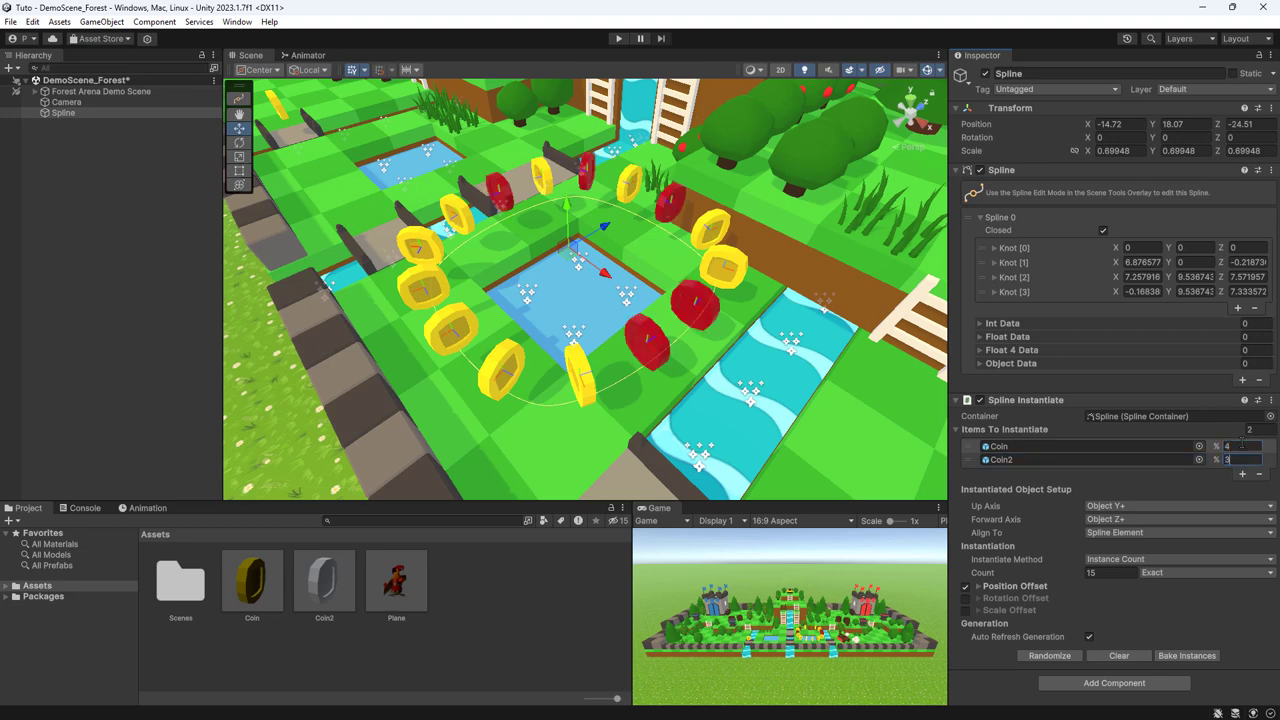
mouse_move(800, 330)
alt+mouse_down()
mouse_move(717, 370)
mouse_move(600, 380)
alt+mouse_up()
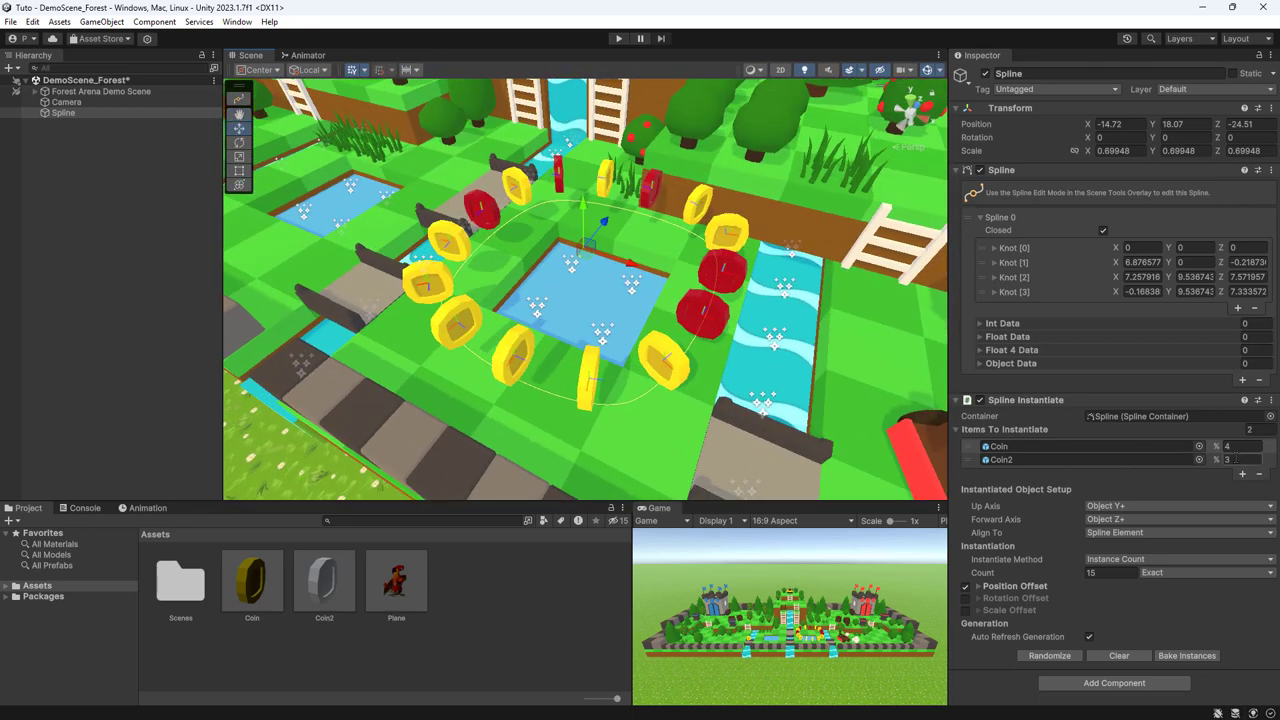
click(1235, 446)
text(2)
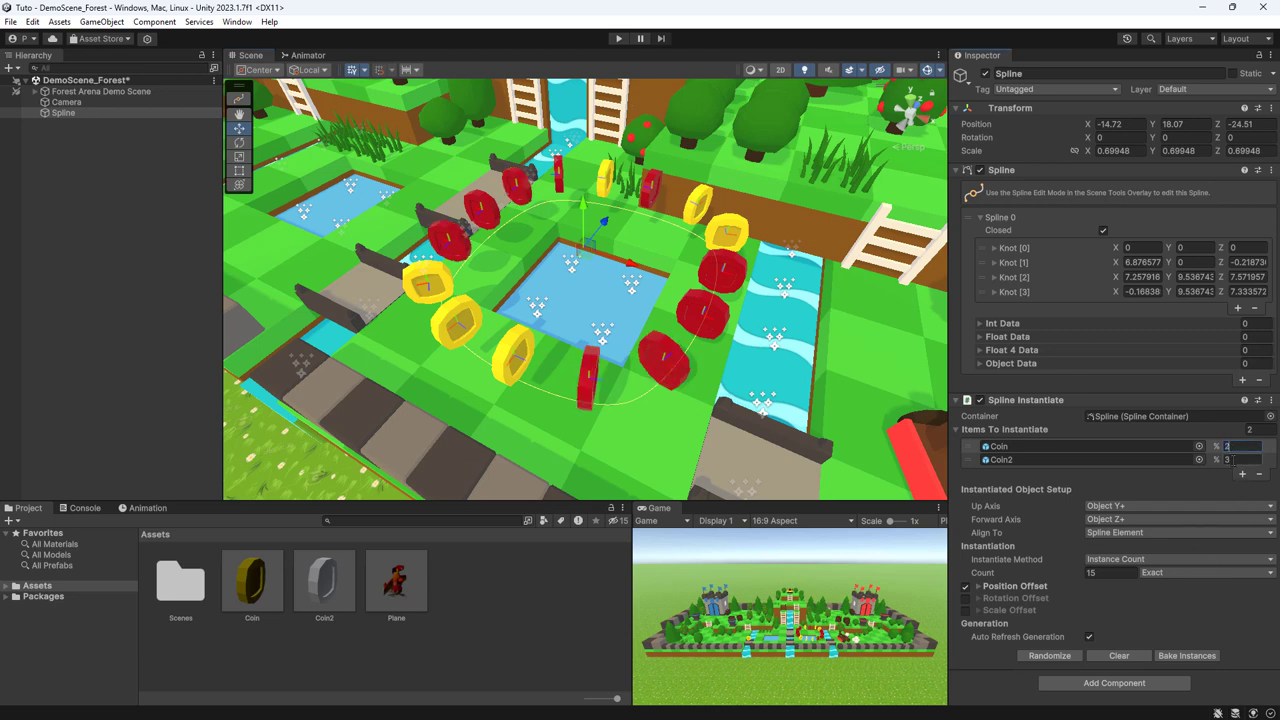
click(1235, 459)
text(2)
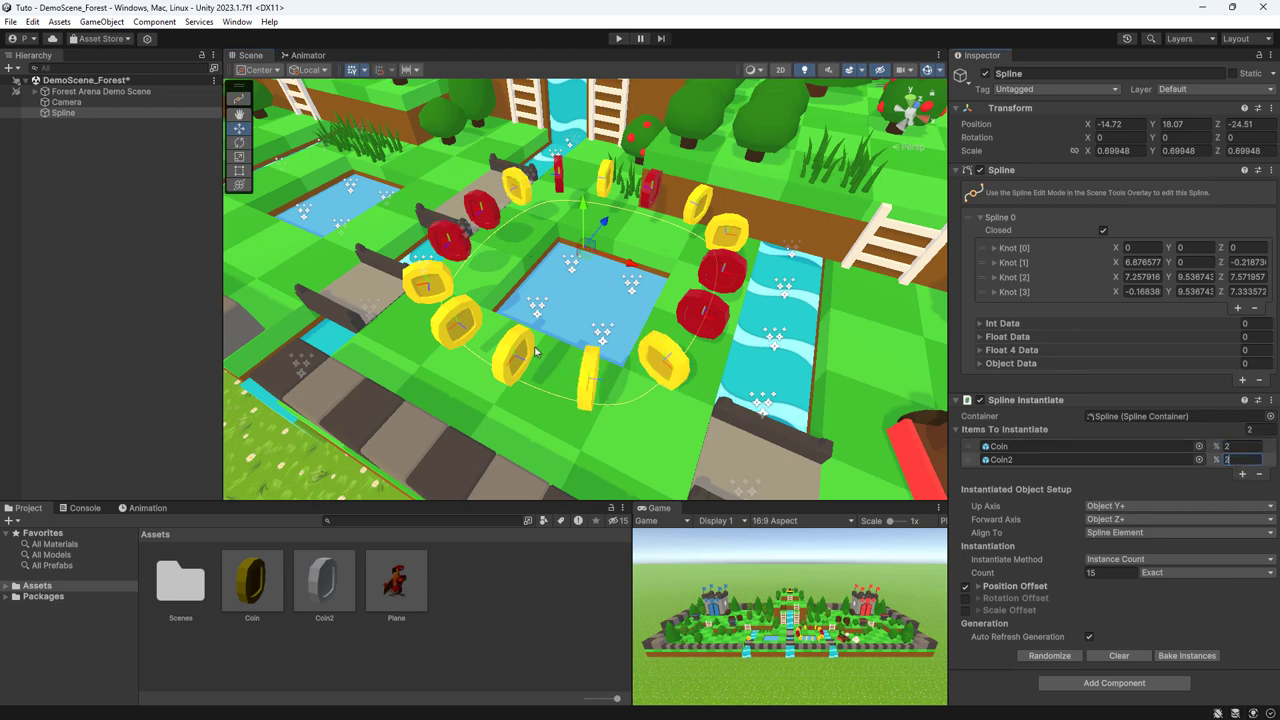
text(4)
key(Return)
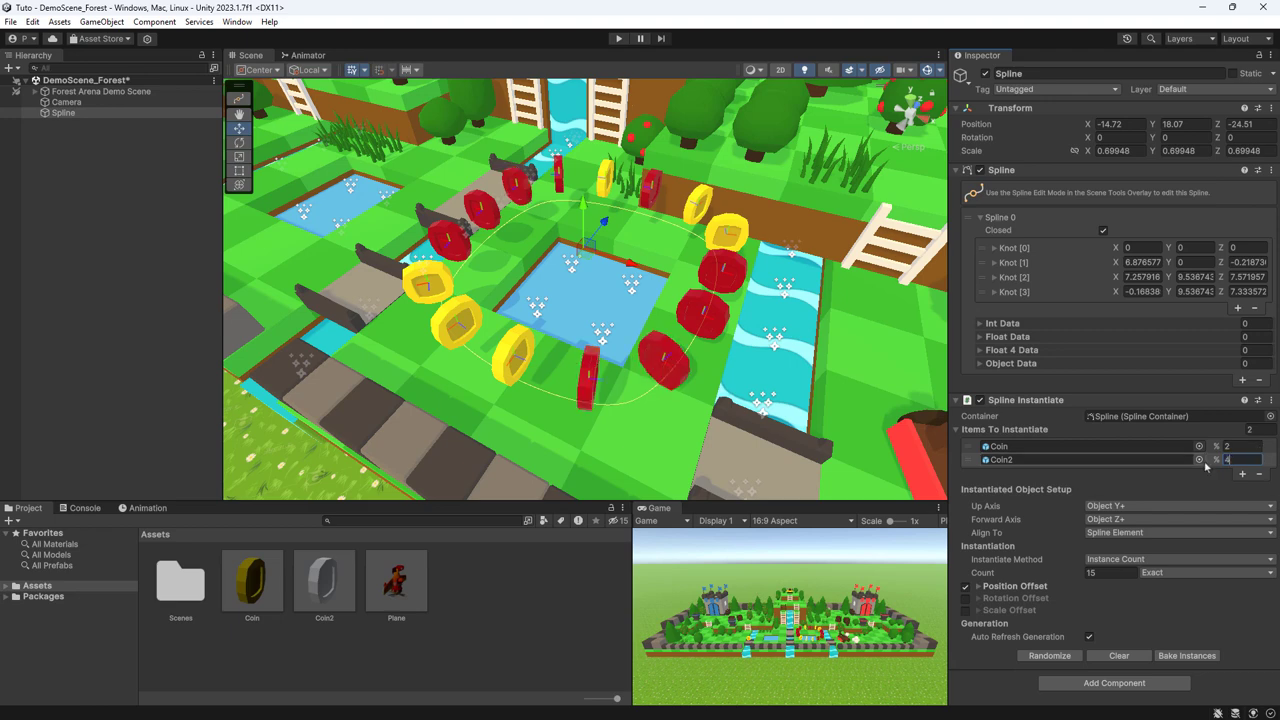
- Randomize the red and gold coin mix repeatedly, then remove Coin2 from the items list
alt+drag(820, 354, 698, 430)
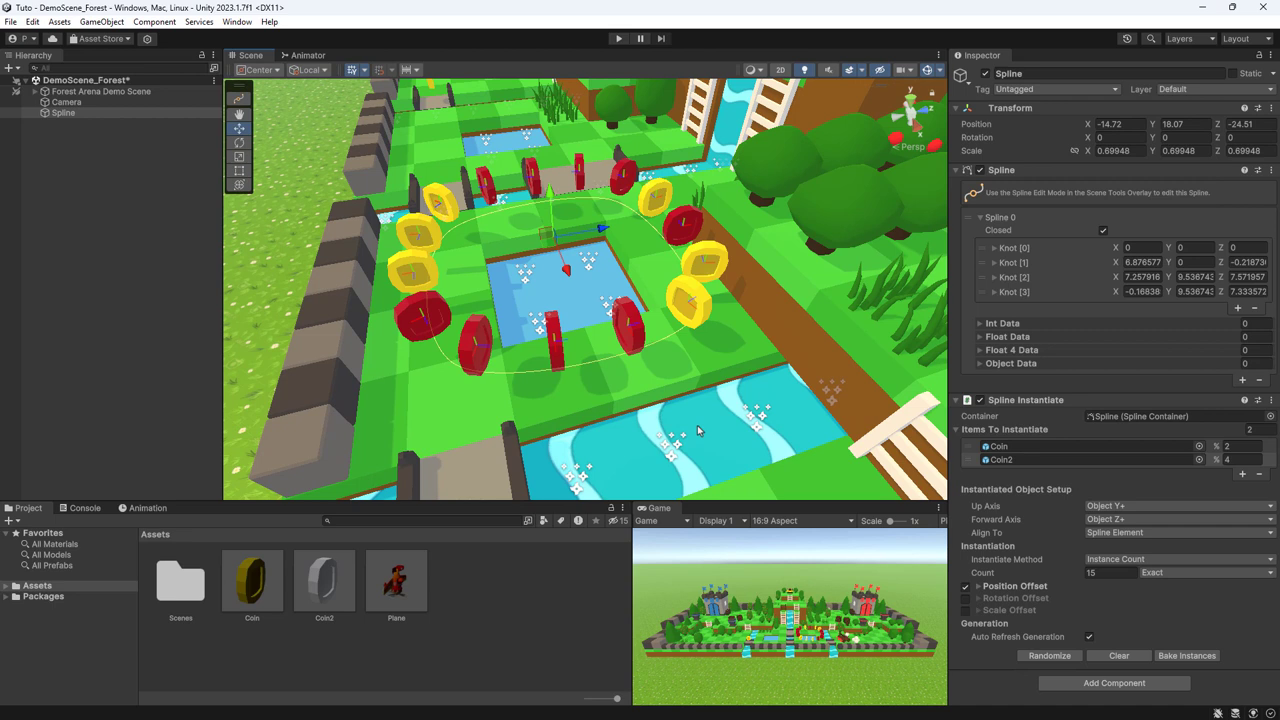
click(1050, 656)
click(1050, 656)
click(1050, 656)
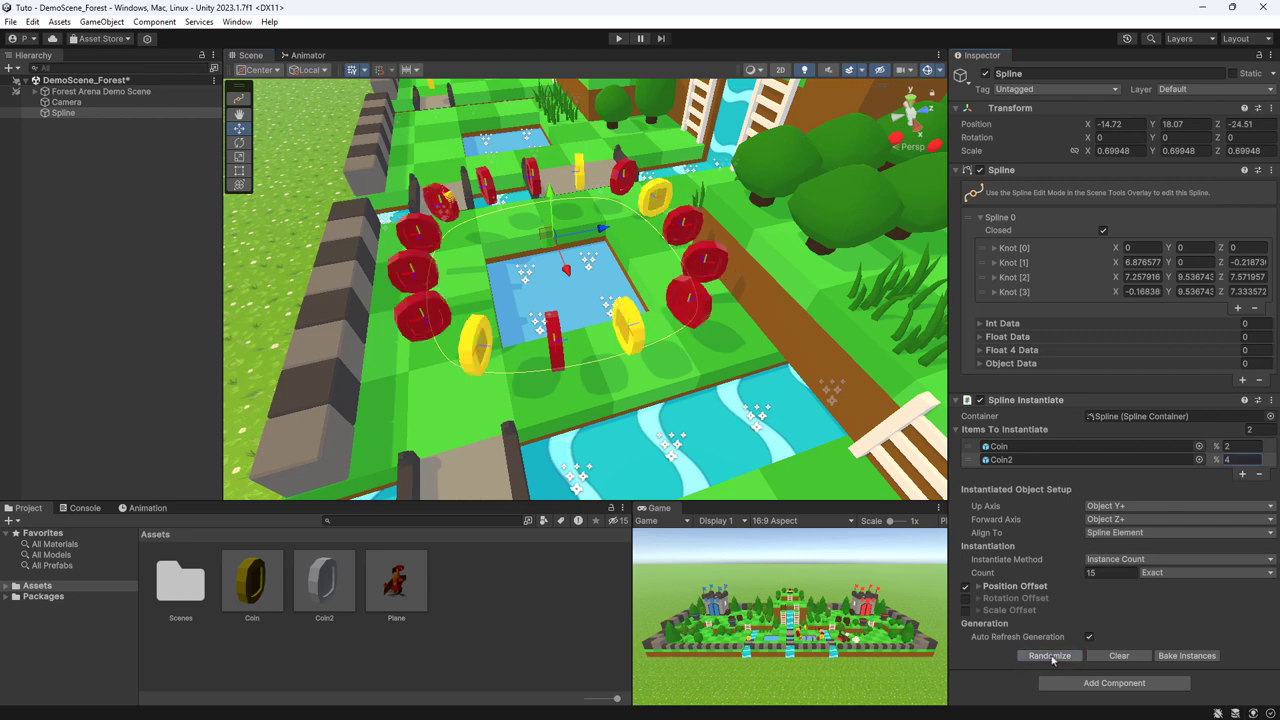
click(1050, 656)
click(1050, 656)
click(1050, 656)
click(1050, 656)
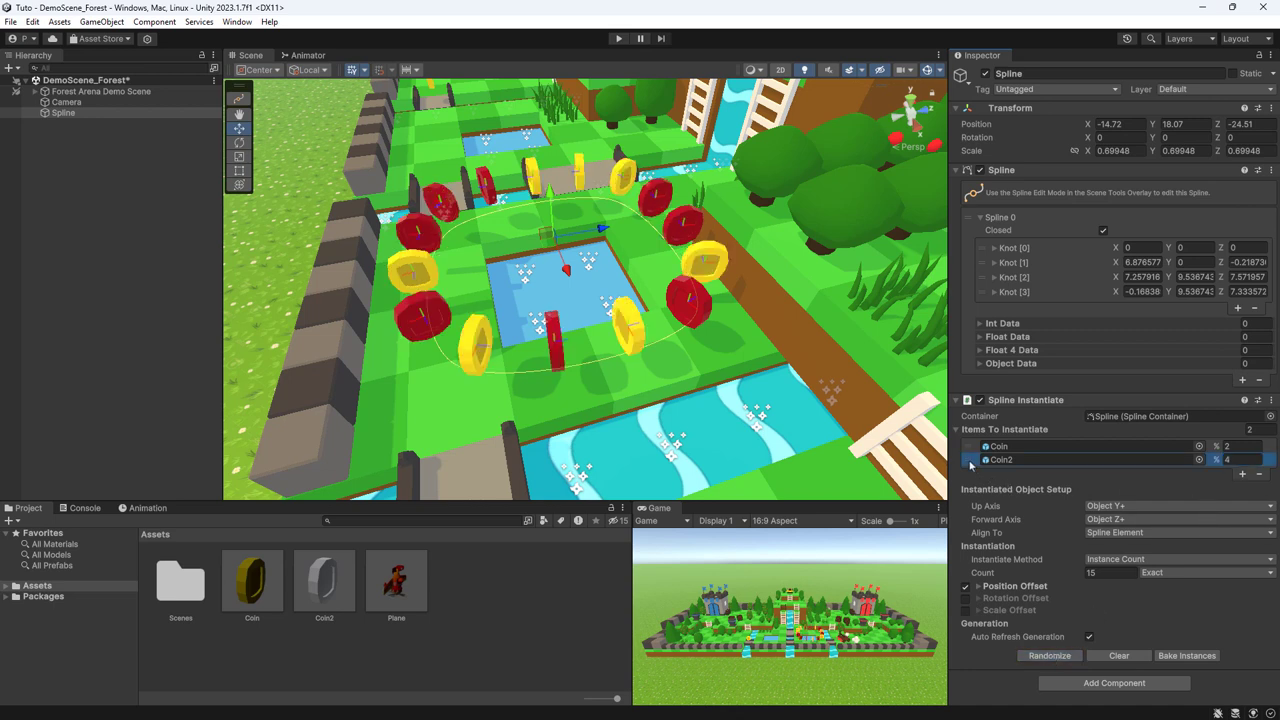
click(1261, 475)
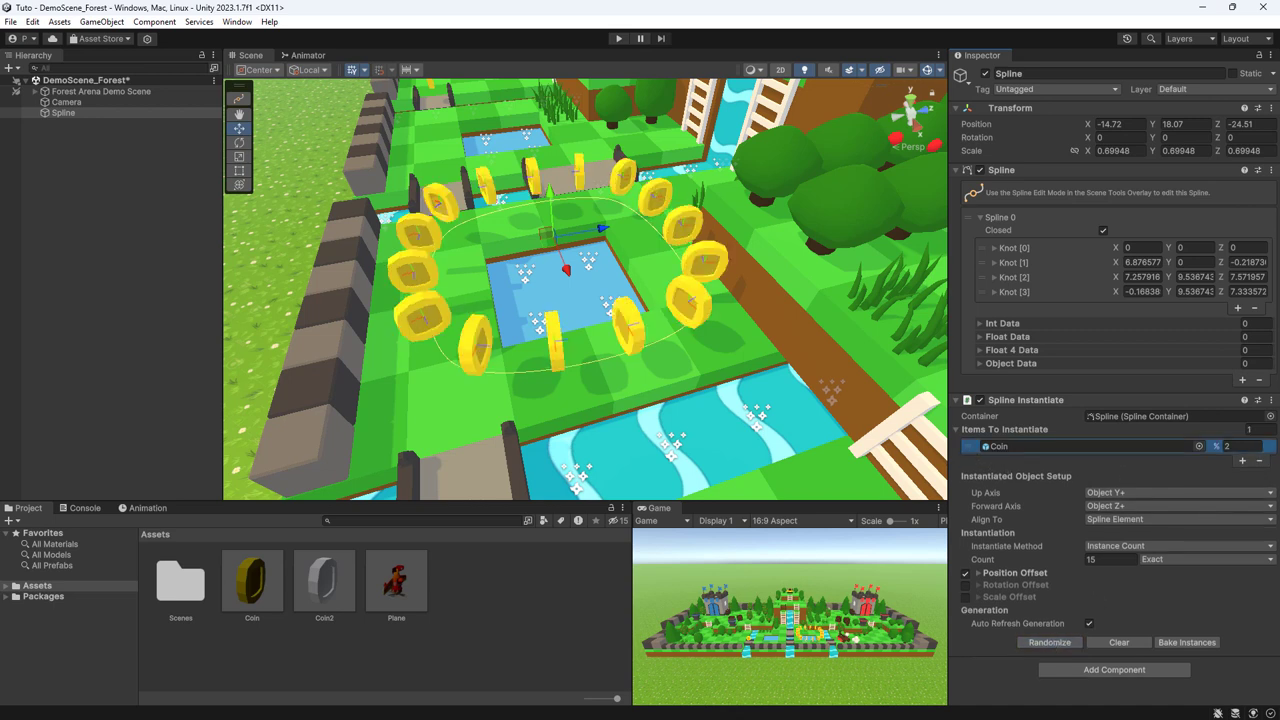
- Preview the scene in Play mode, orbiting to view the whole arena and the Plane
alt+drag(803, 457, 793, 382)
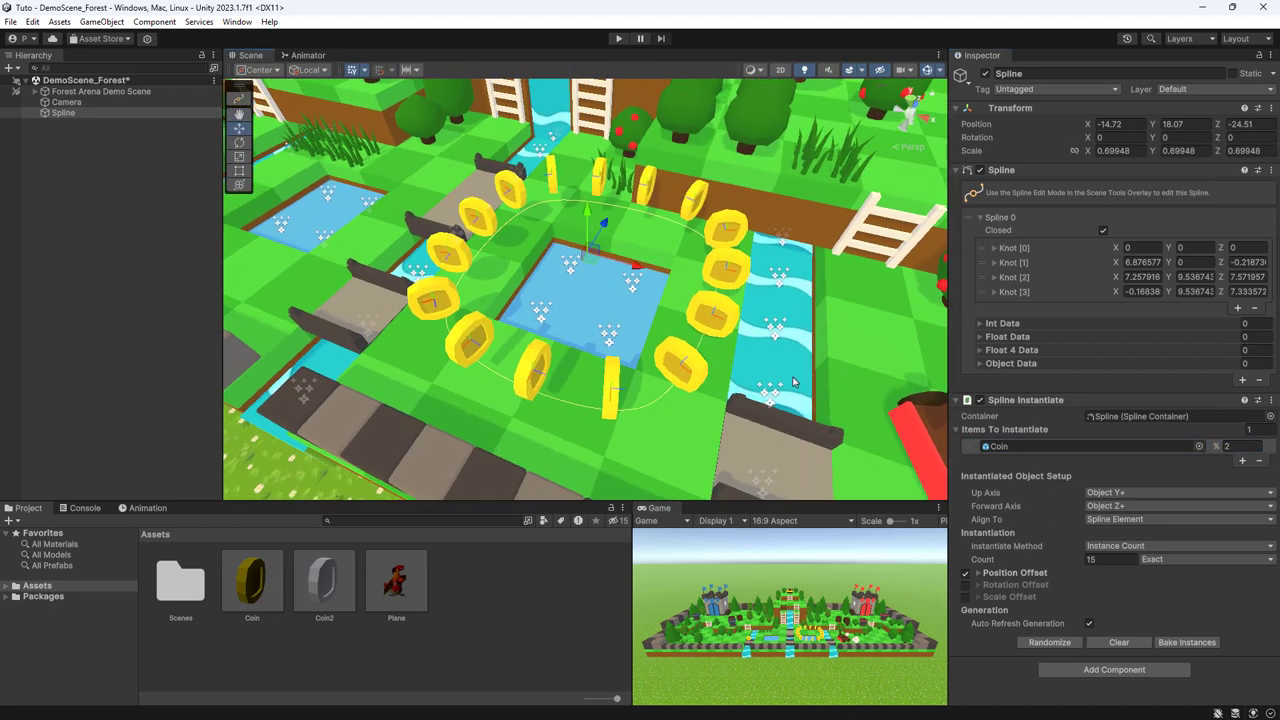
click(620, 40)
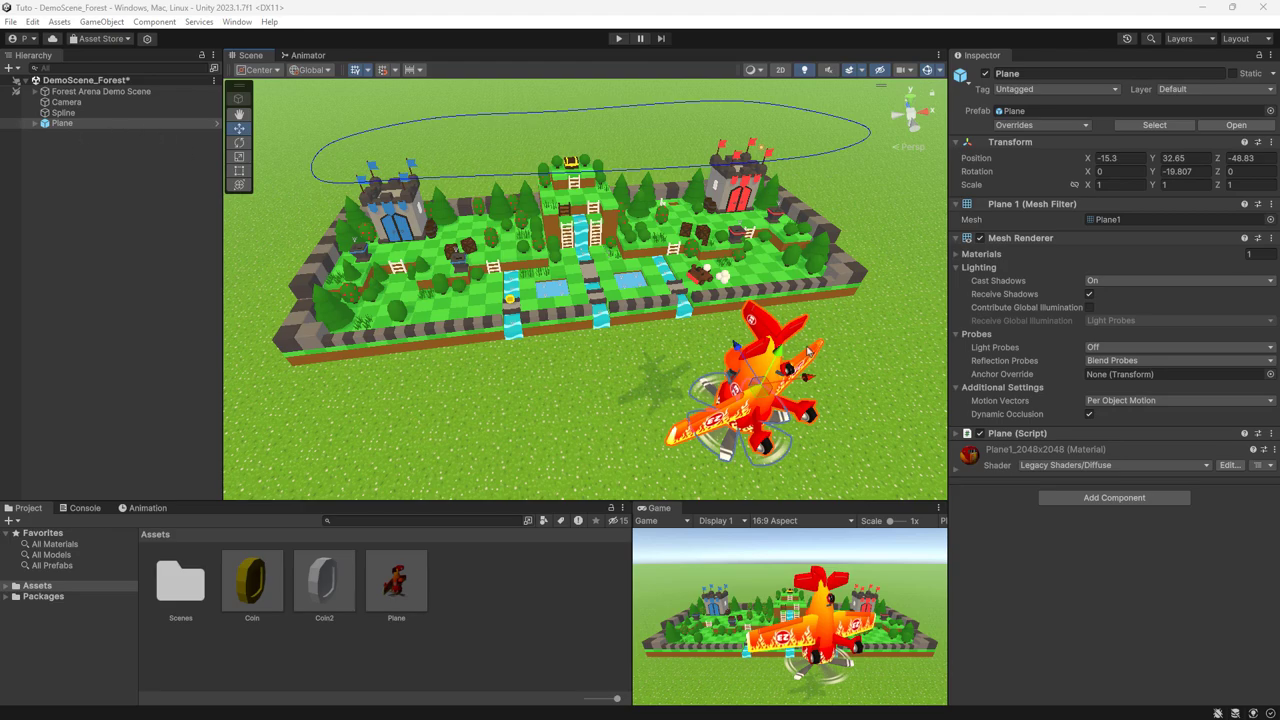
mouse_move(790, 372)
alt+mouse_down()
mouse_move(680, 346)
mouse_move(826, 287)
alt+mouse_up()
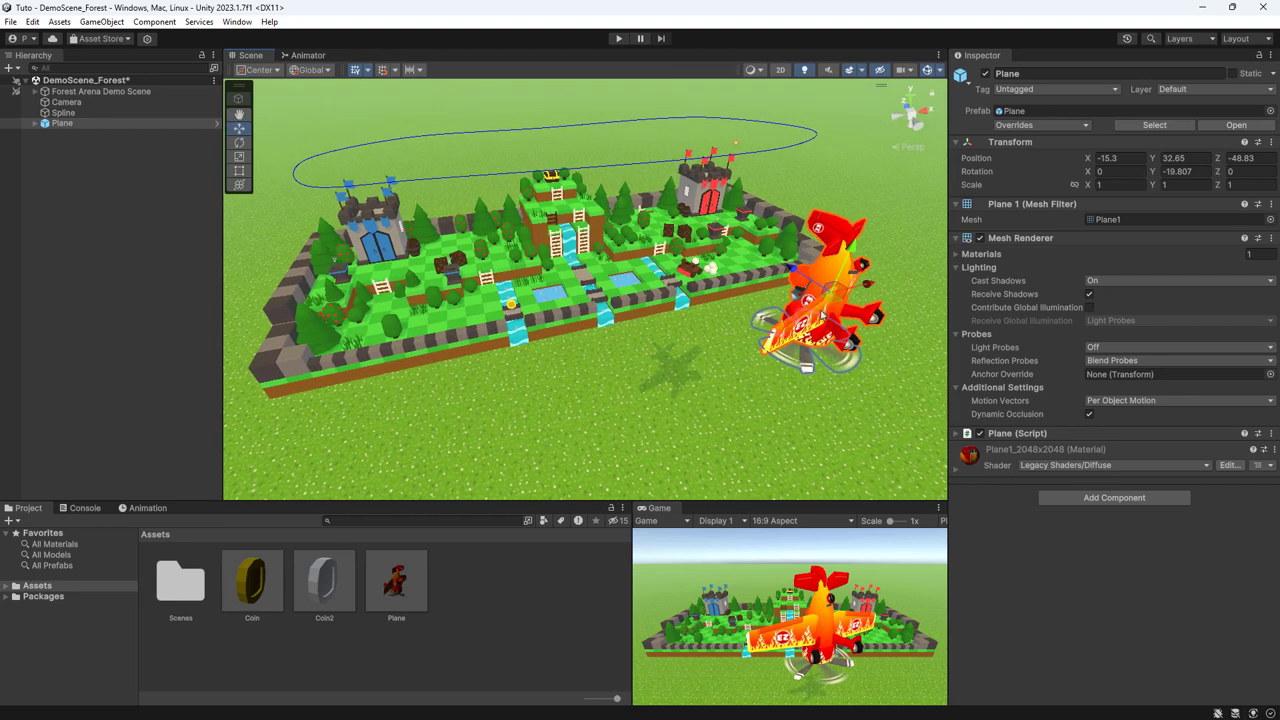
alt+drag(777, 403, 763, 411)
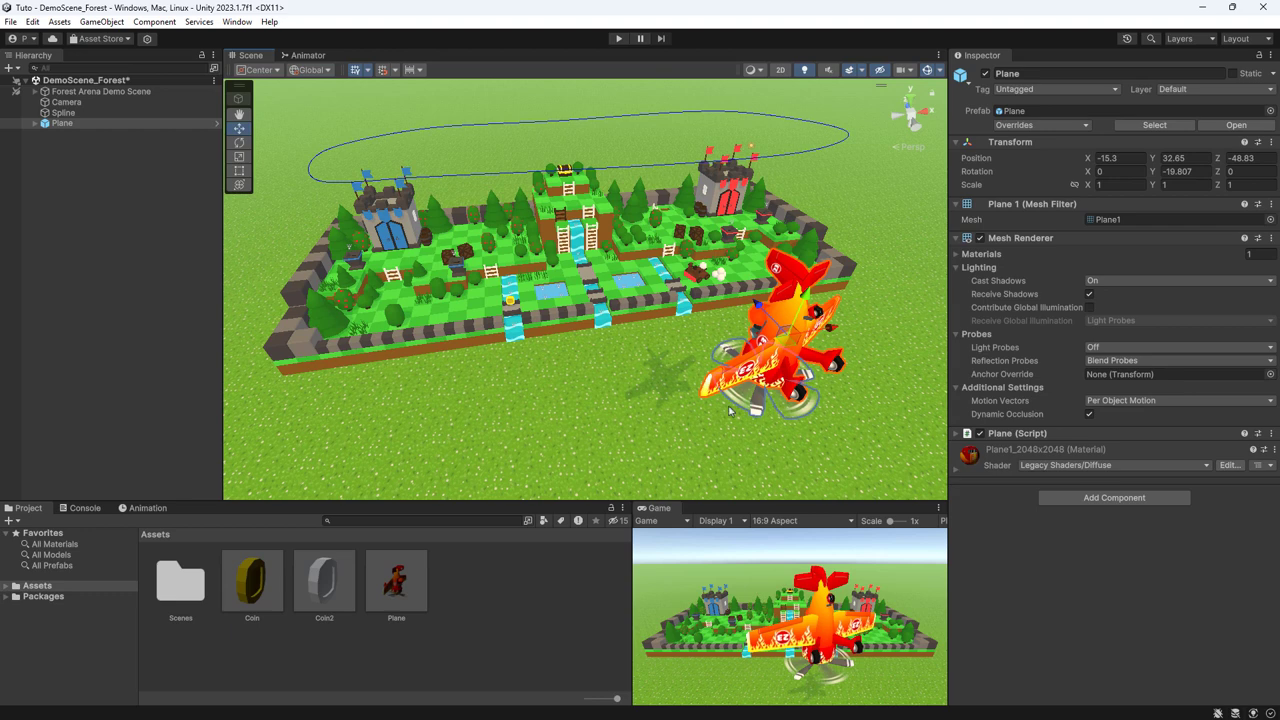
- Add a Spline Animate component to the Plane, assign Spline as its path, and set Duration to 10
click(1074, 502)
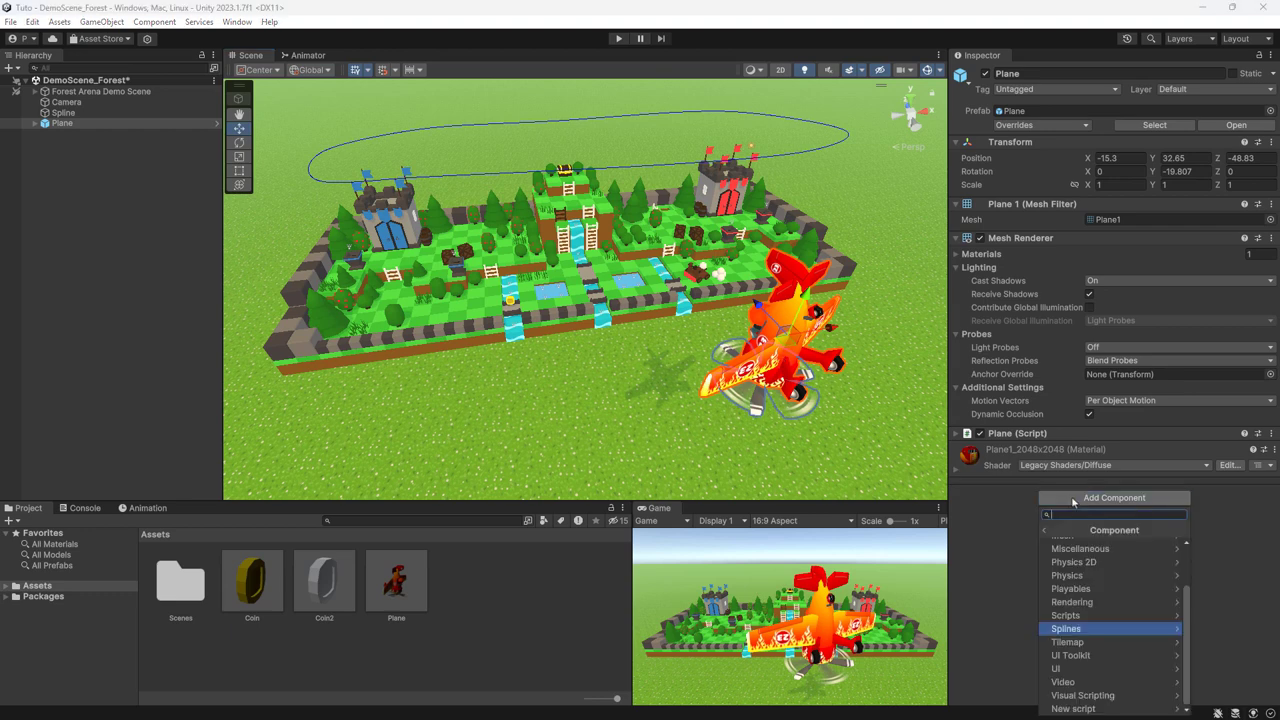
click(1072, 629)
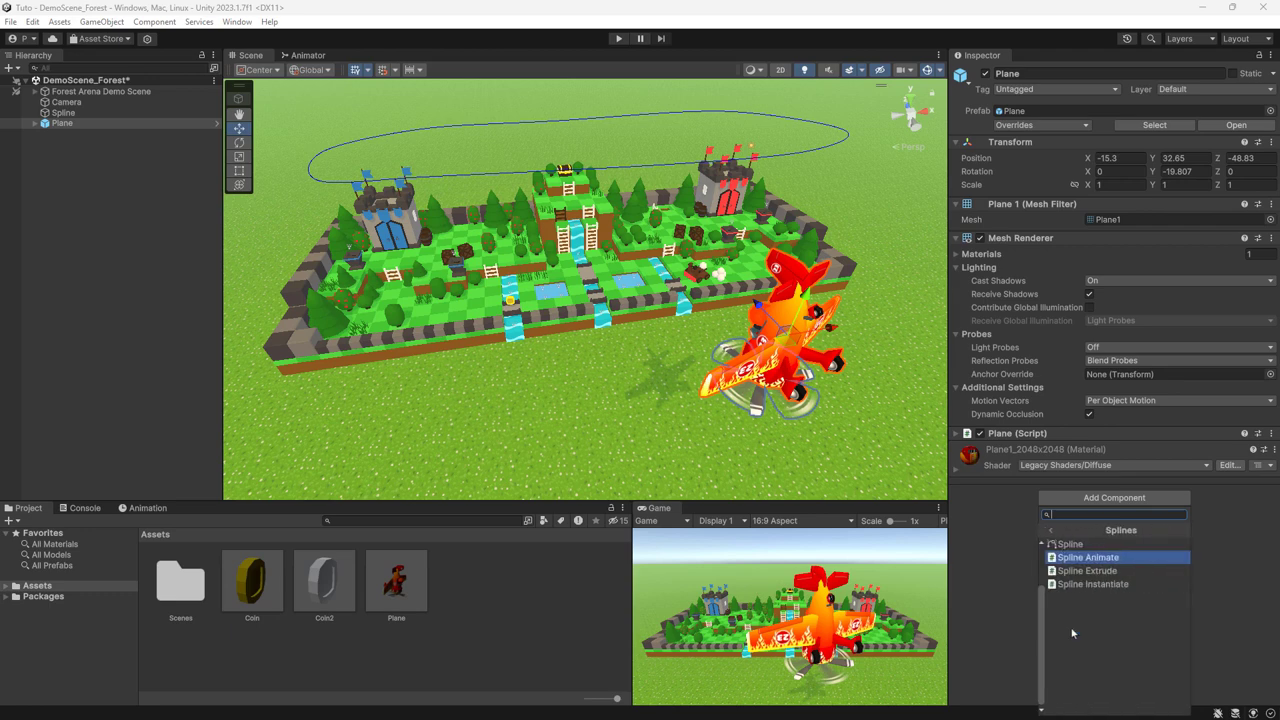
click(1066, 561)
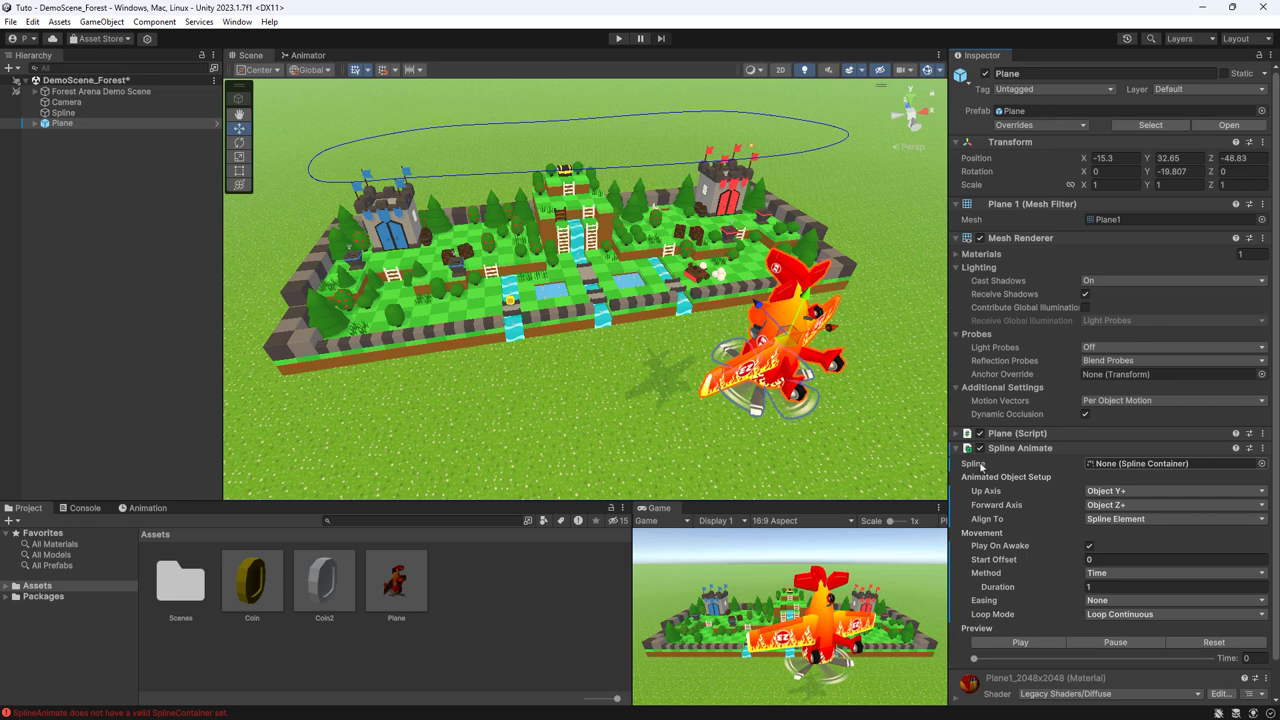
drag(62, 112, 691, 175)
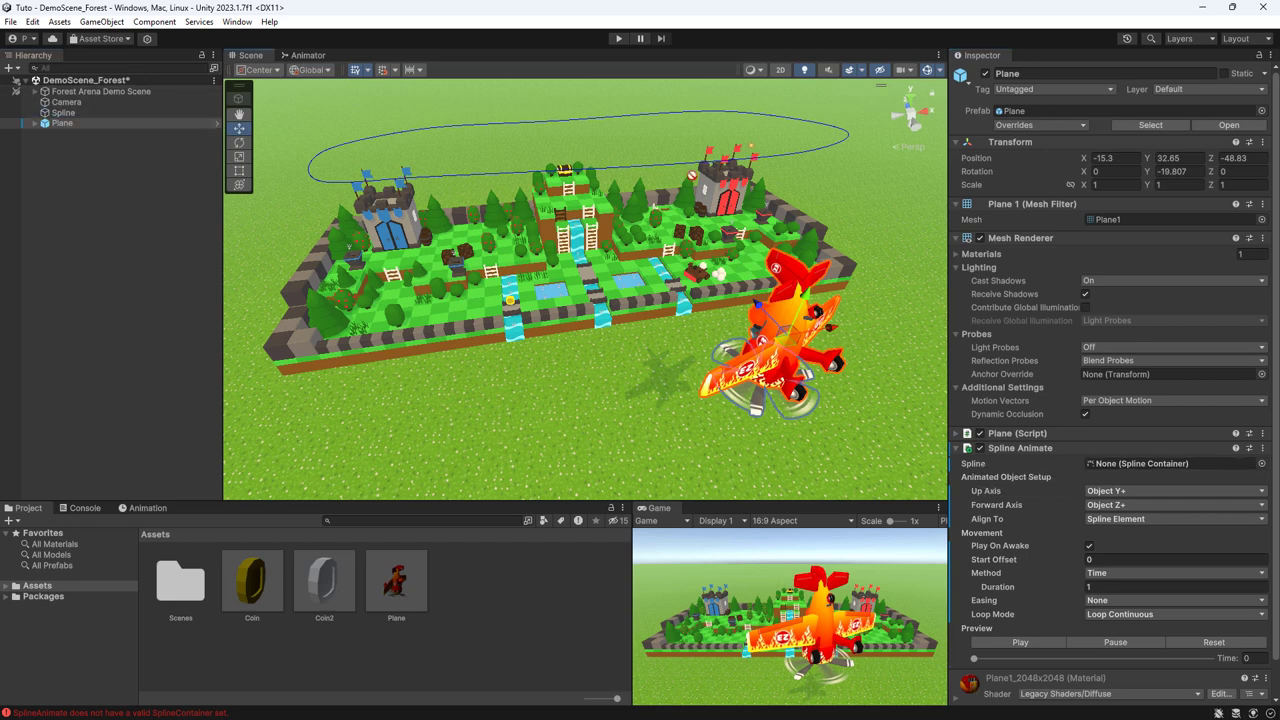
drag(970, 424, 1113, 465)
mouse_move(983, 549)
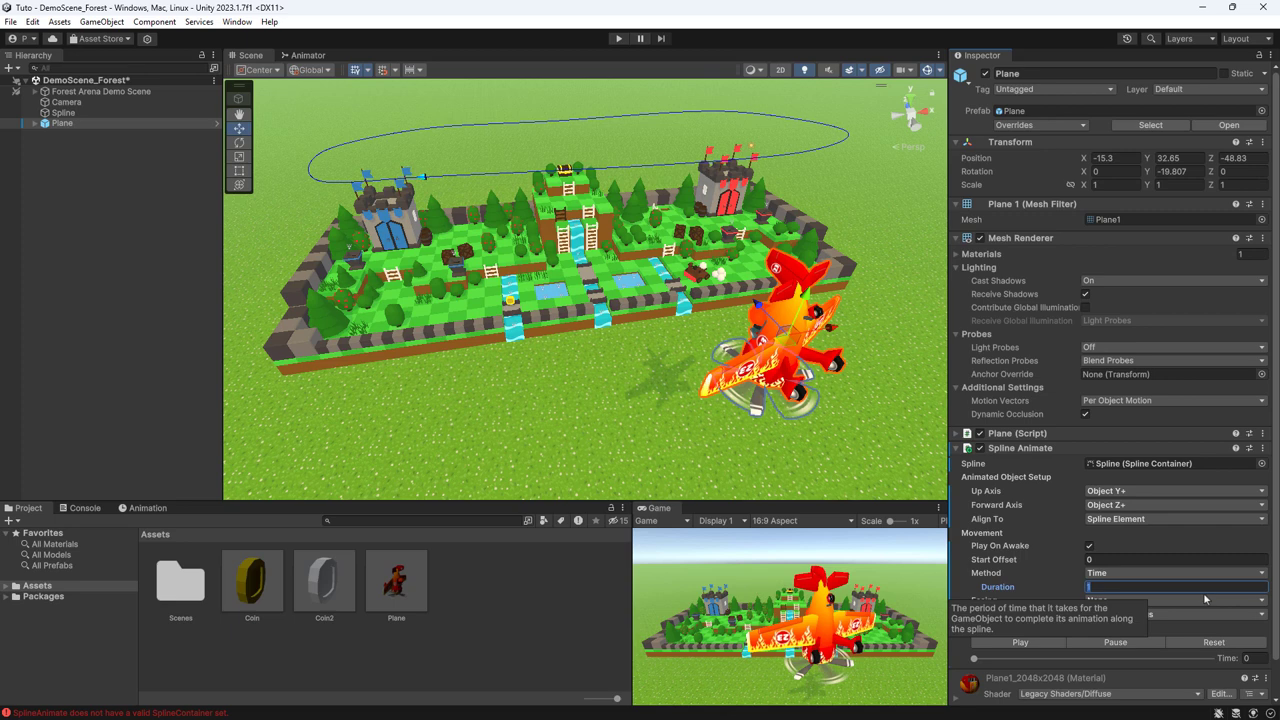
text(10)
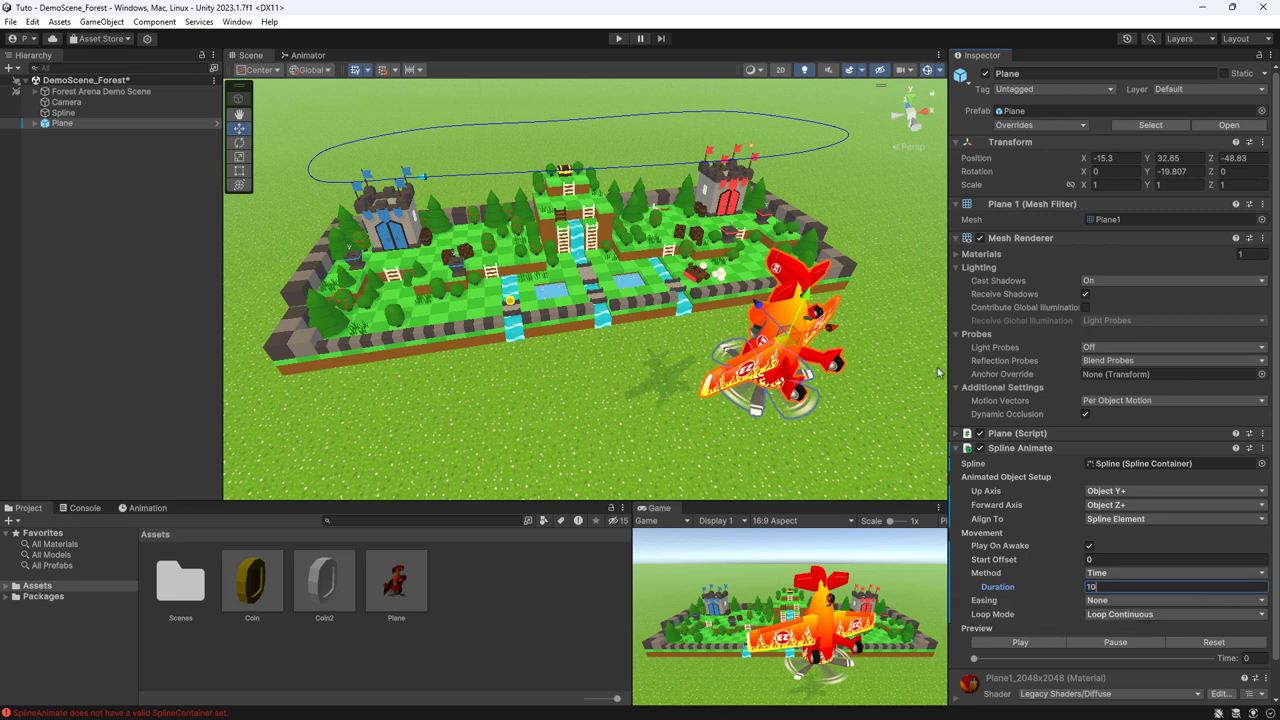
- During Play mode, set the Plane's Up Axis to Object Z+ and Forward Axis to Object Y-
click(620, 40)
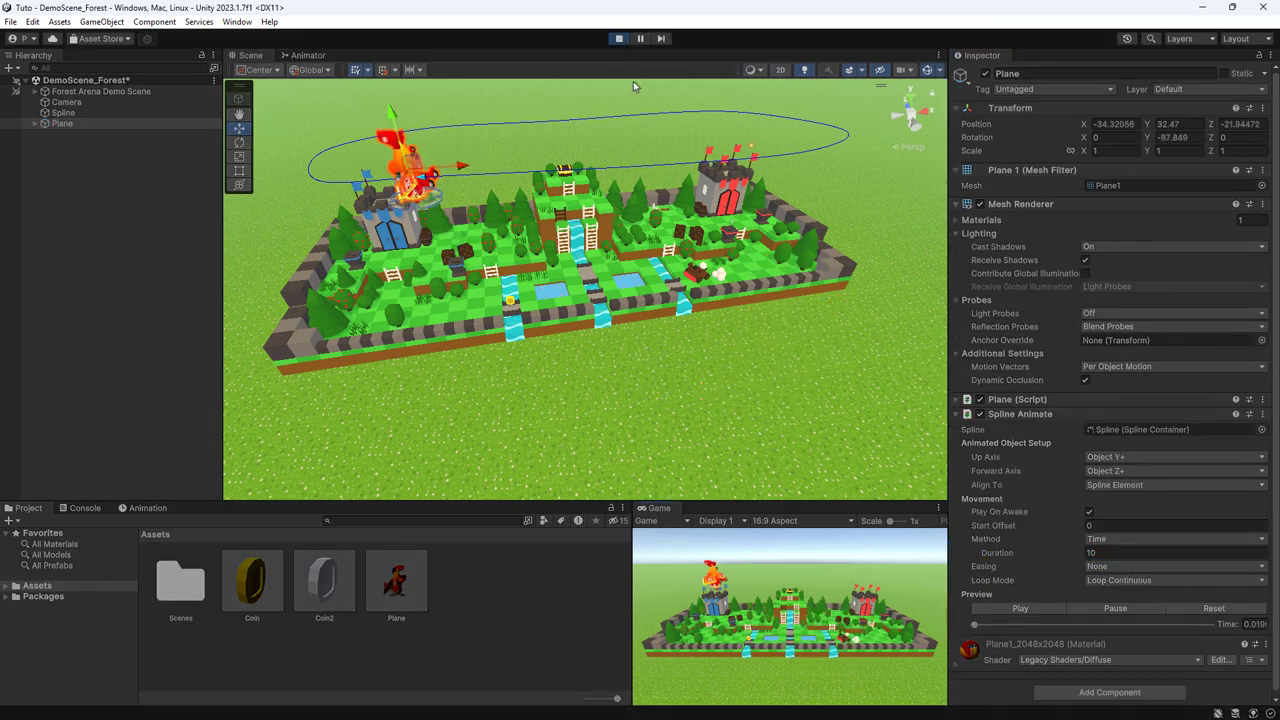
mouse_move(761, 369)
middle_down()
mouse_move(824, 424)
mouse_move(806, 415)
middle_up()
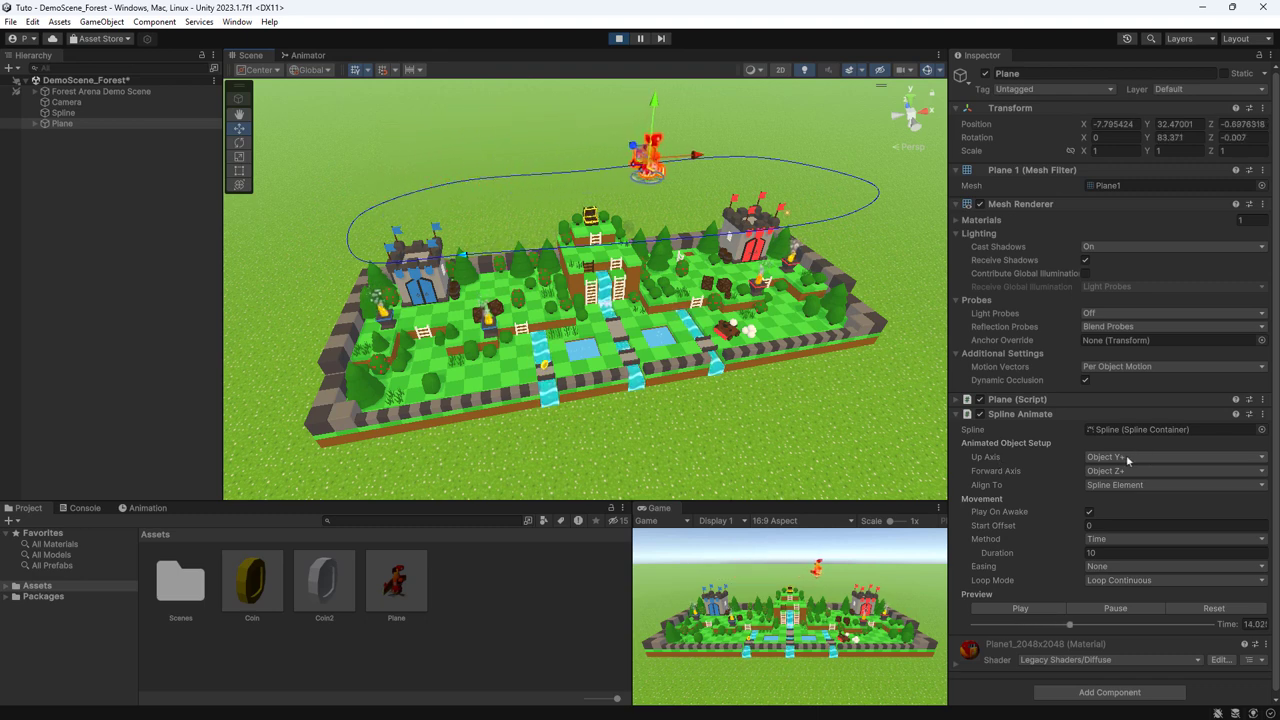
click(1128, 460)
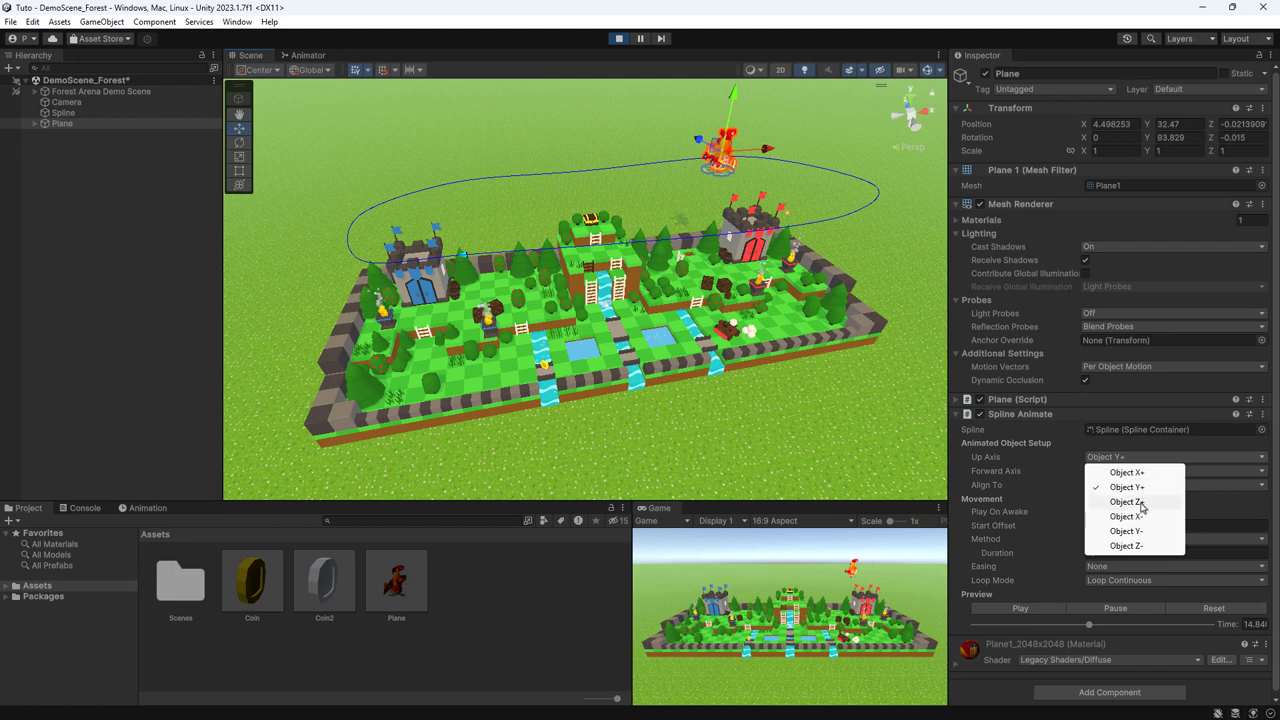
click(1141, 503)
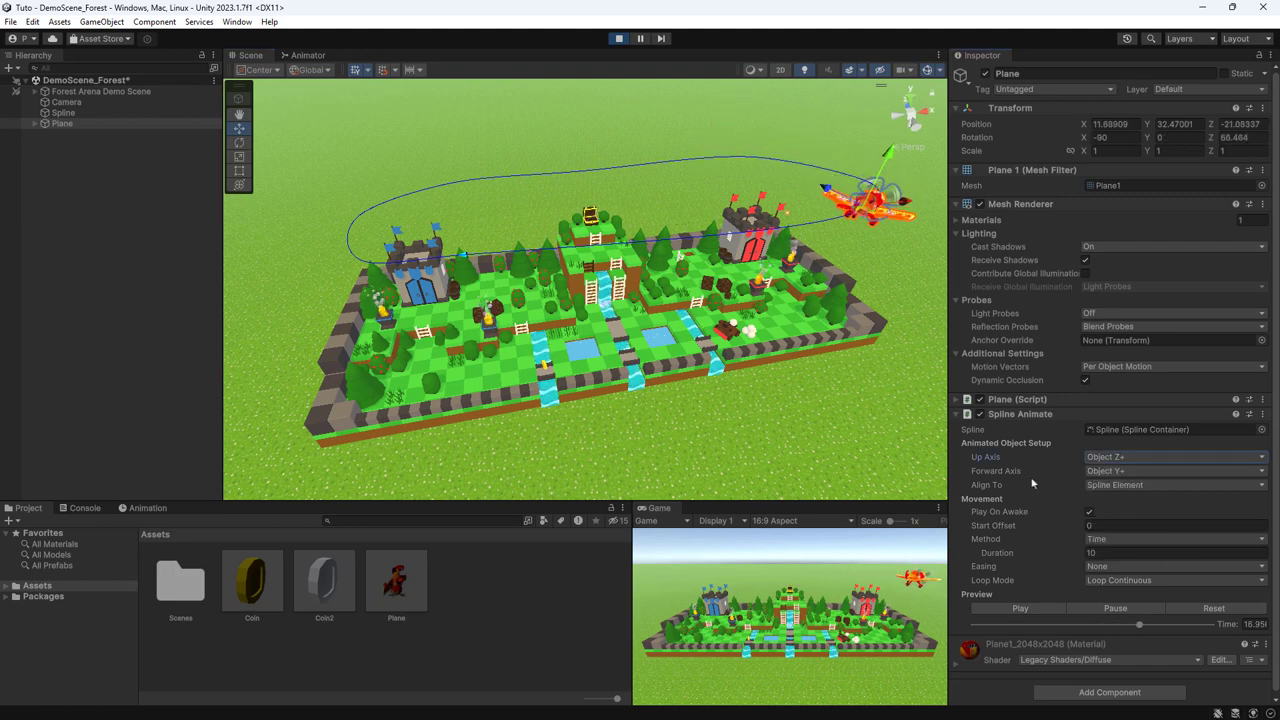
click(1125, 471)
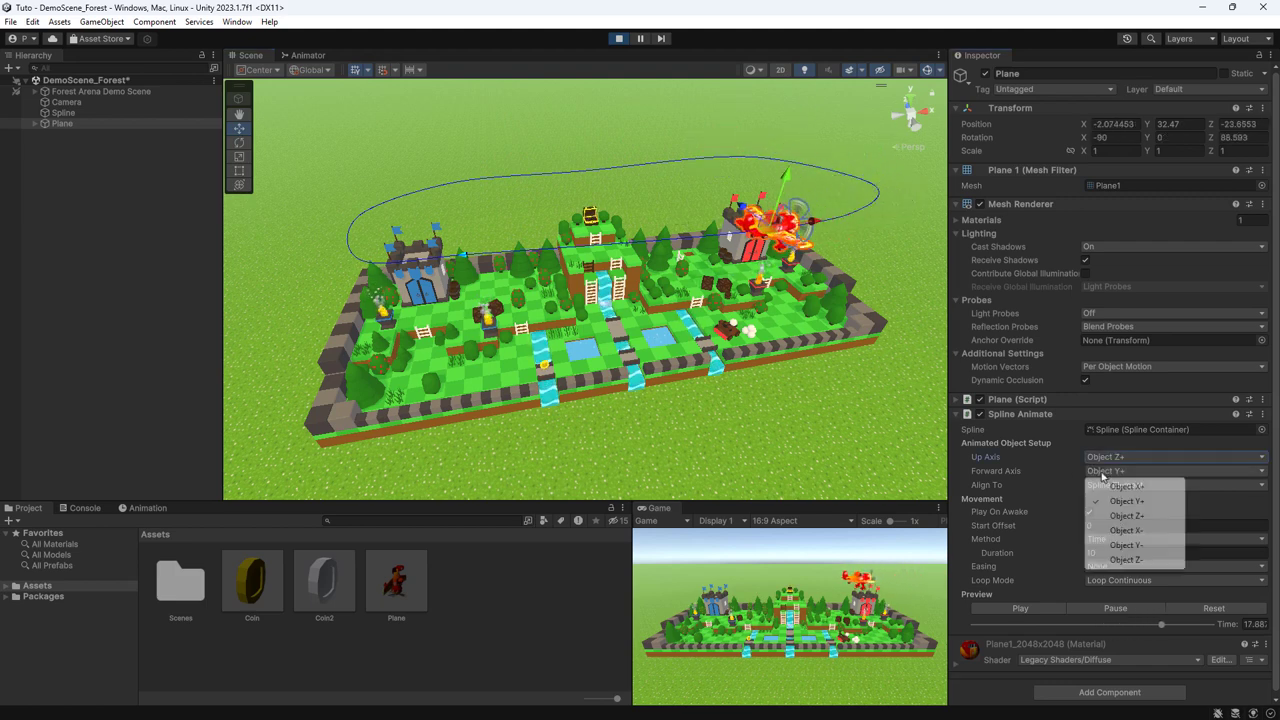
click(1126, 545)
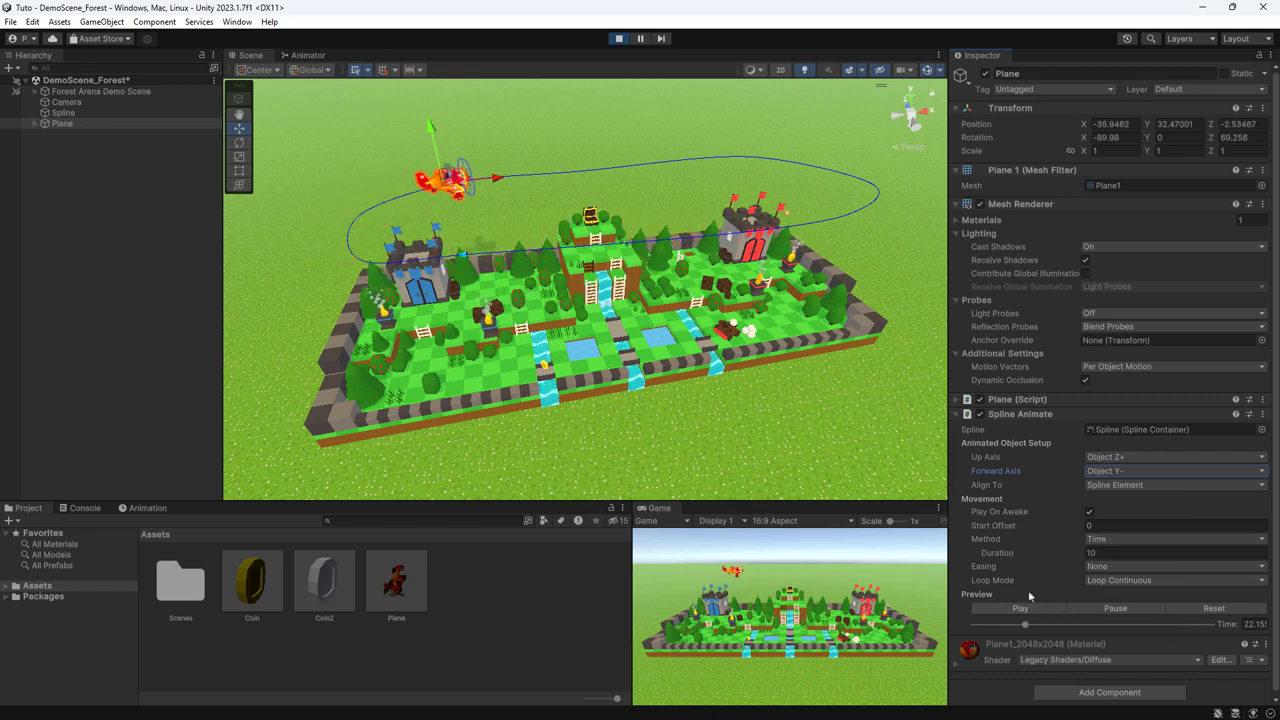
- Outside Play mode, reapply Up Axis Object Z+ and Forward Axis Object Y-, then play again
click(620, 38)
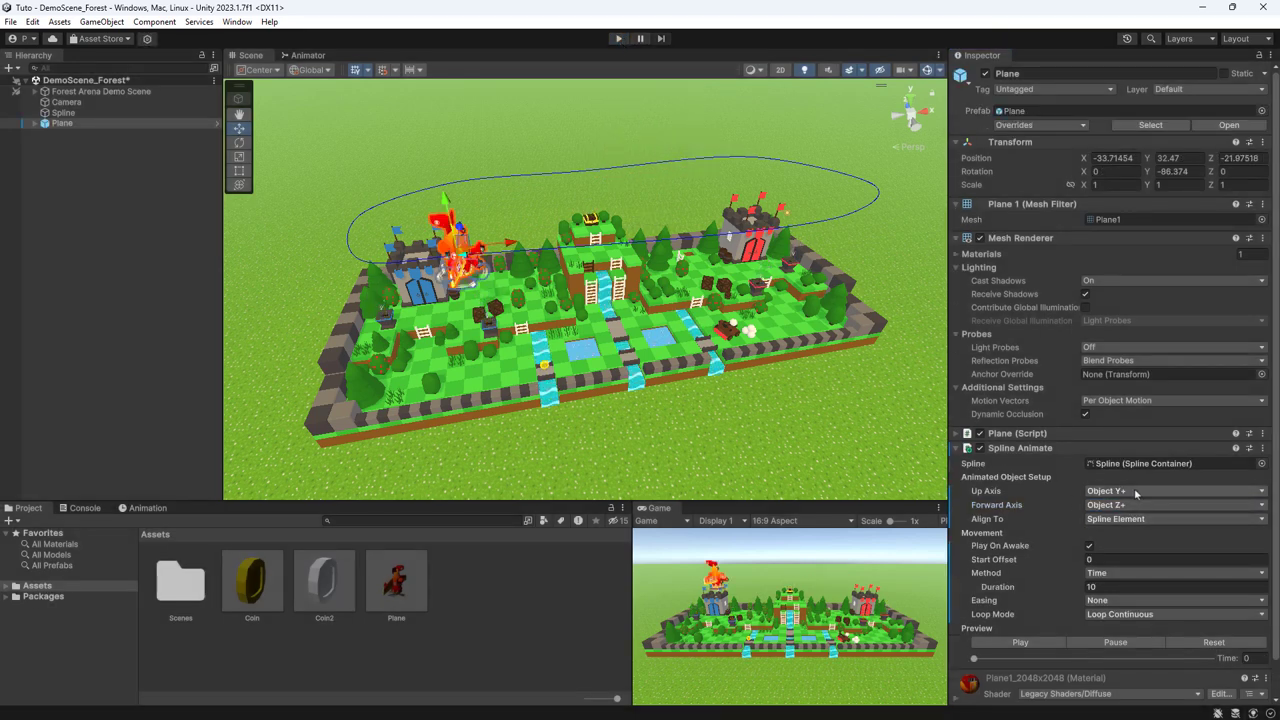
click(1135, 492)
click(1147, 537)
click(1121, 506)
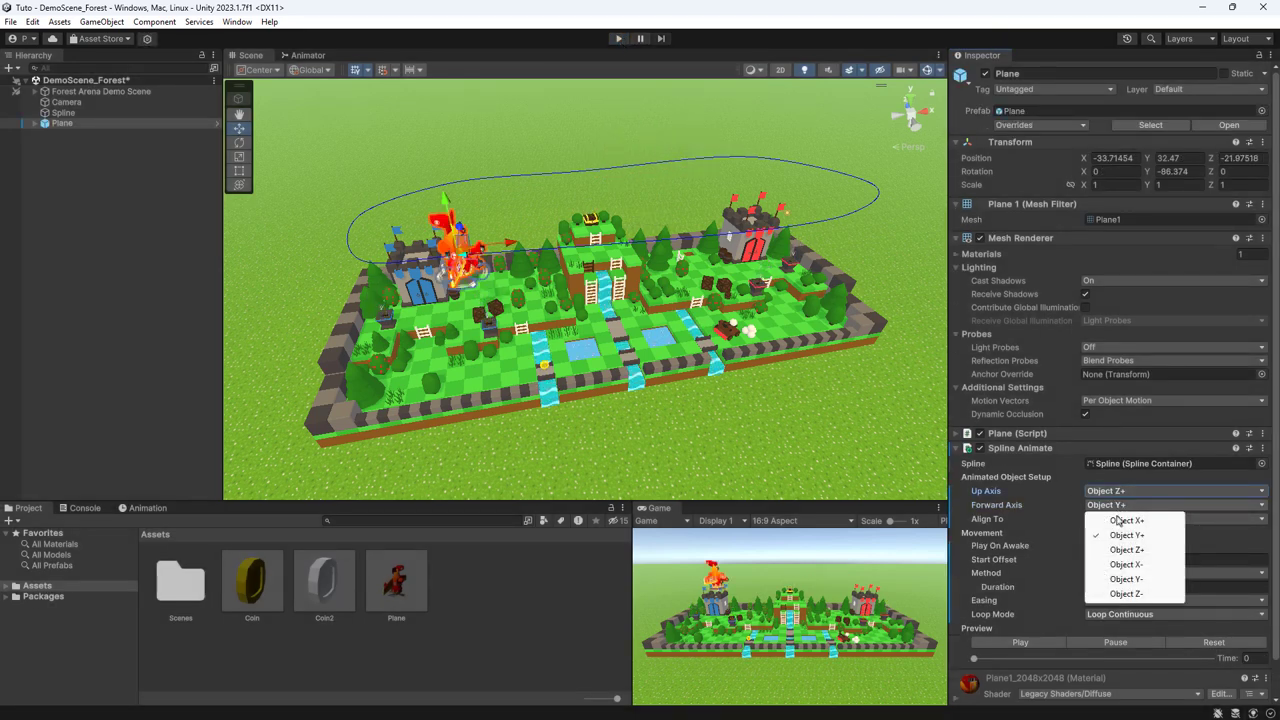
click(1126, 579)
click(619, 40)
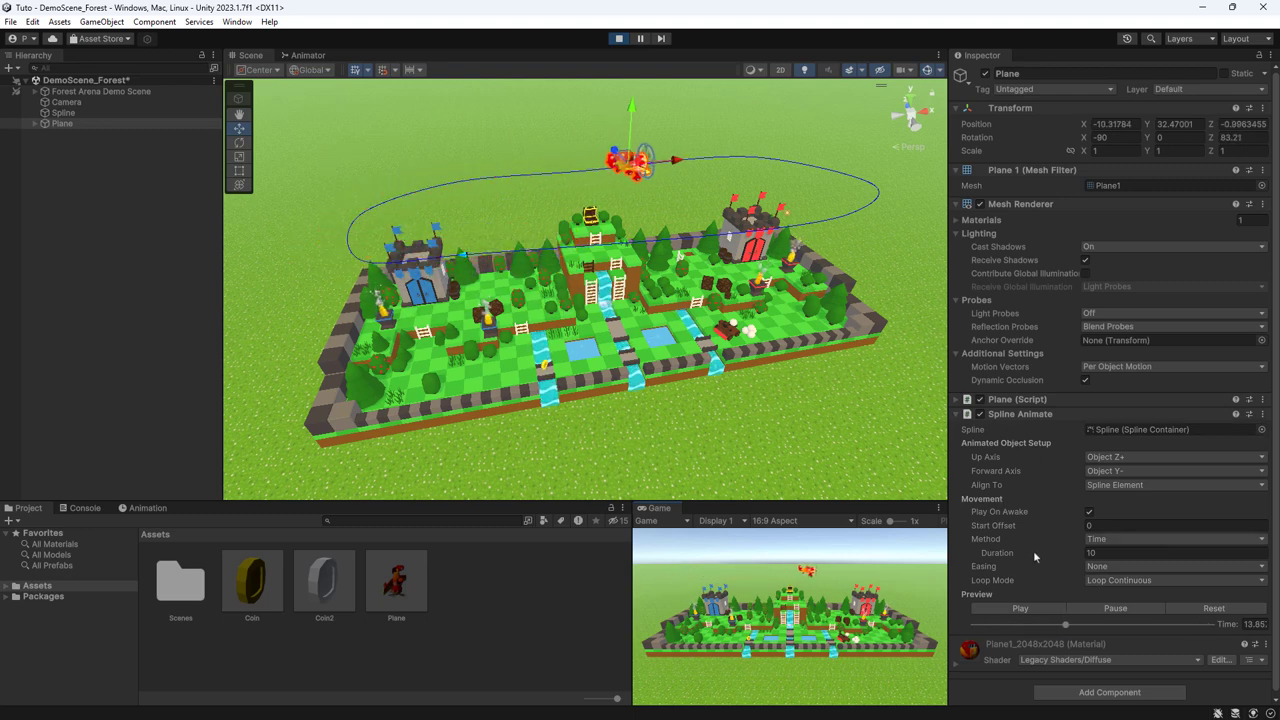
- Set Easing to Ease In-Out and Loop Mode to Once, then restart the flight preview
click(1104, 567)
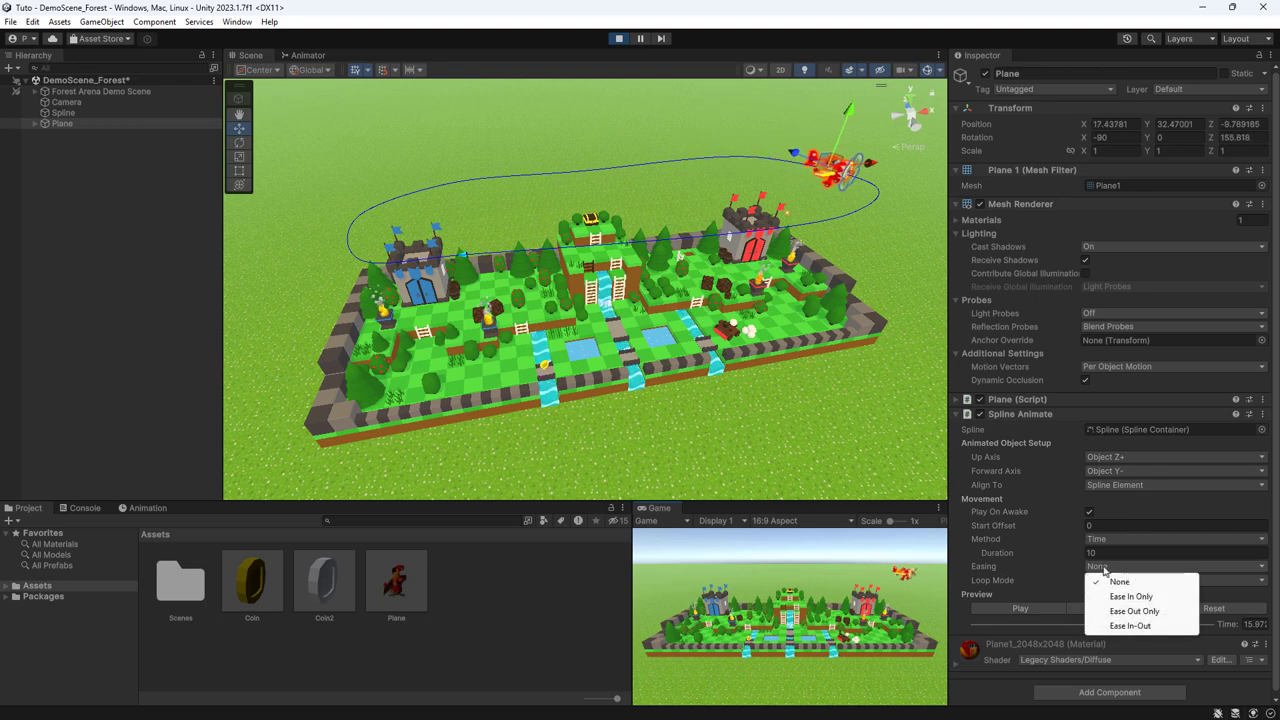
click(1122, 626)
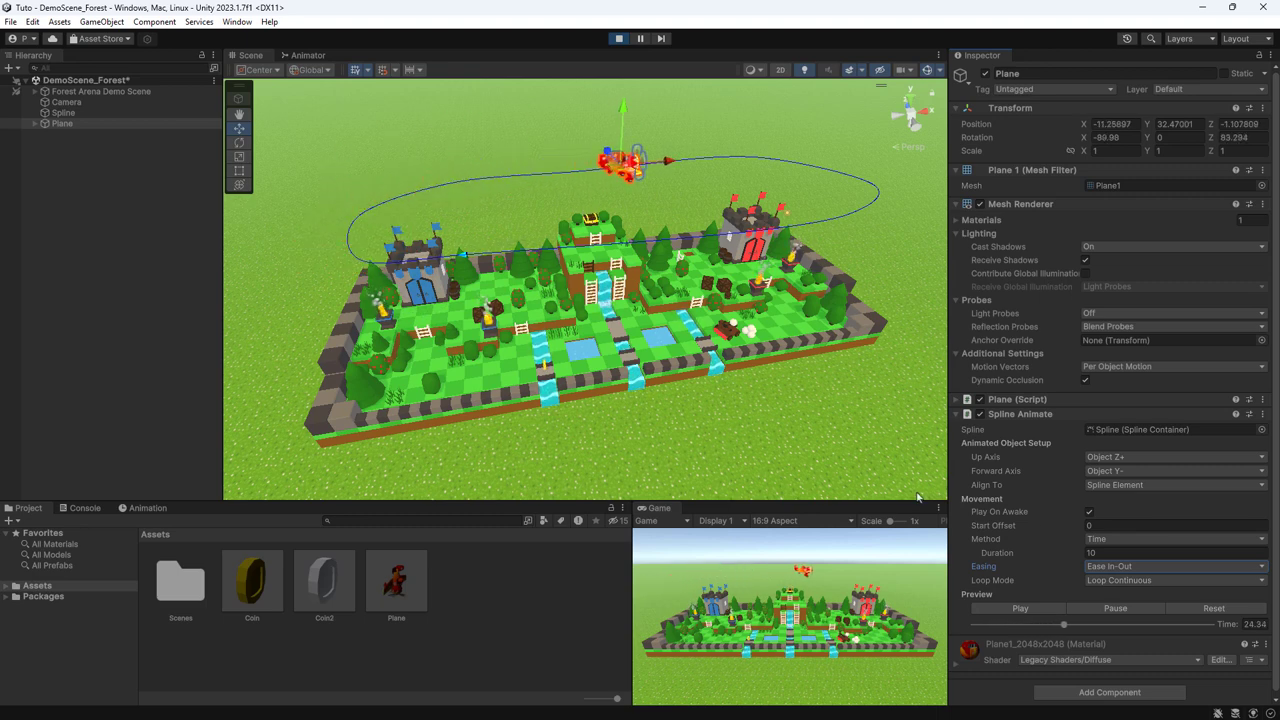
click(1148, 567)
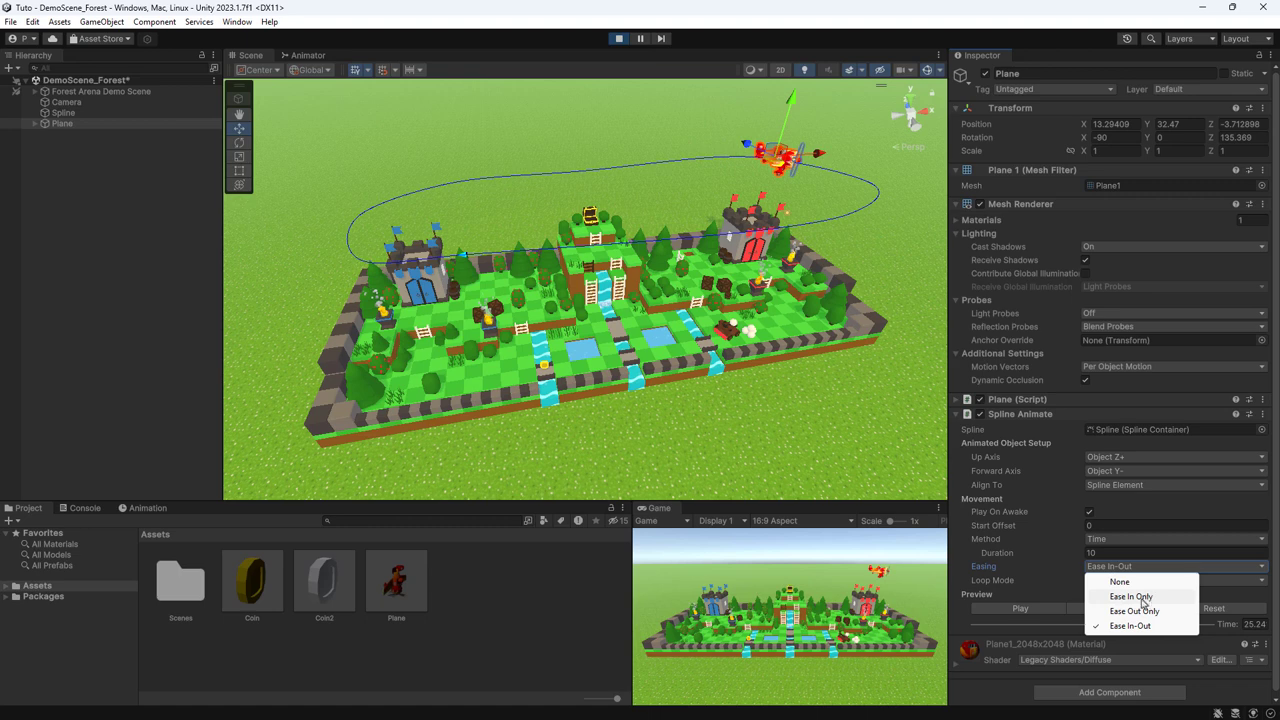
click(1046, 614)
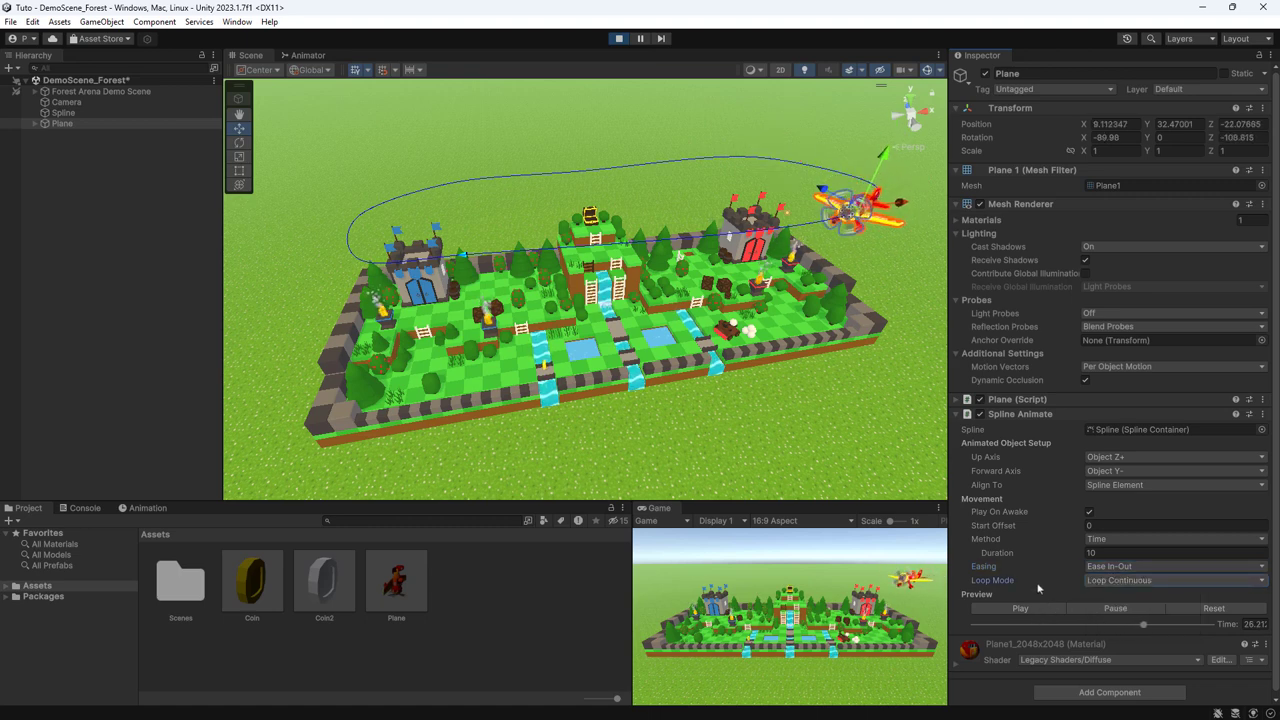
click(1104, 585)
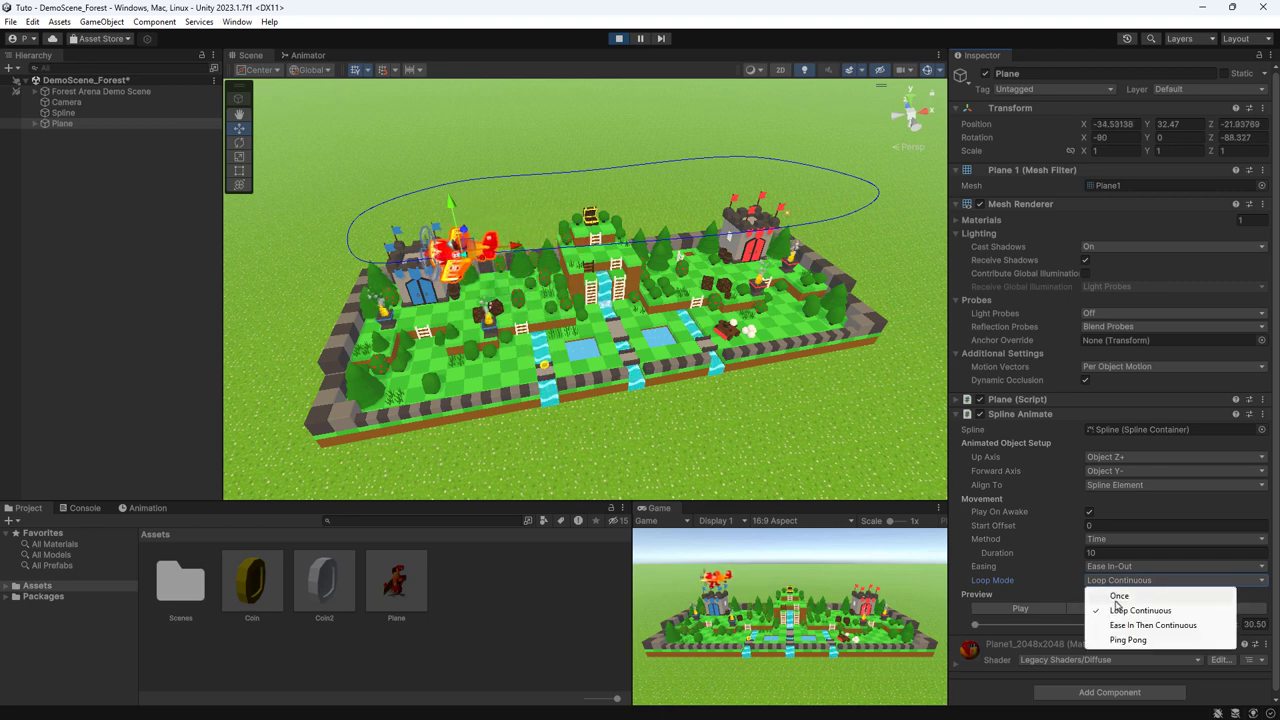
click(1120, 598)
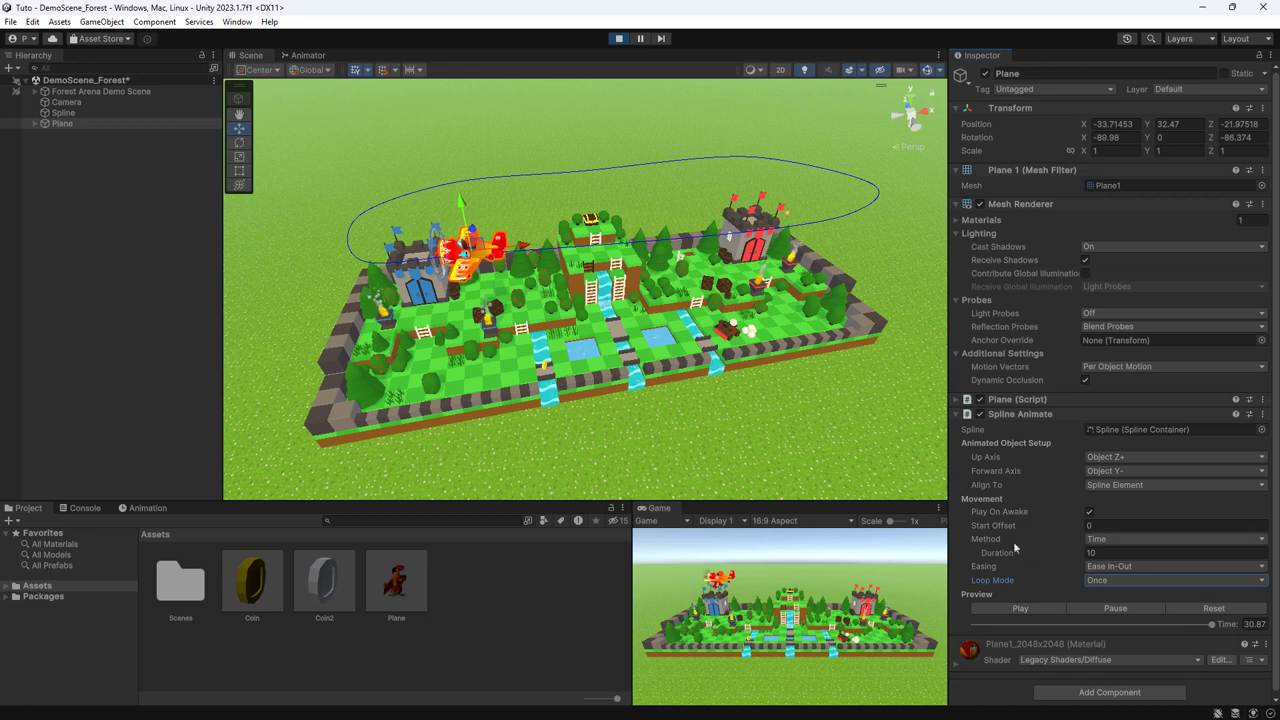
click(1047, 607)
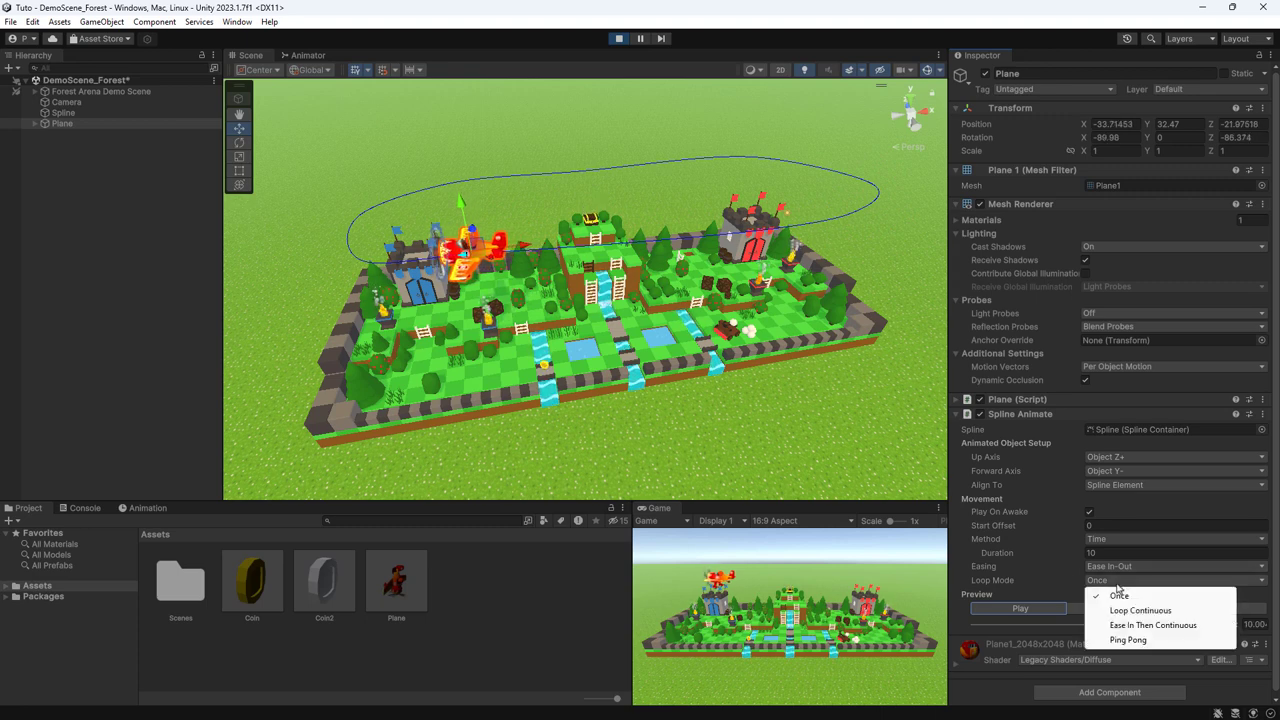
- Try Loop Mode Ease In Then Continuous, then Ping Pong
click(1117, 582)
click(1132, 627)
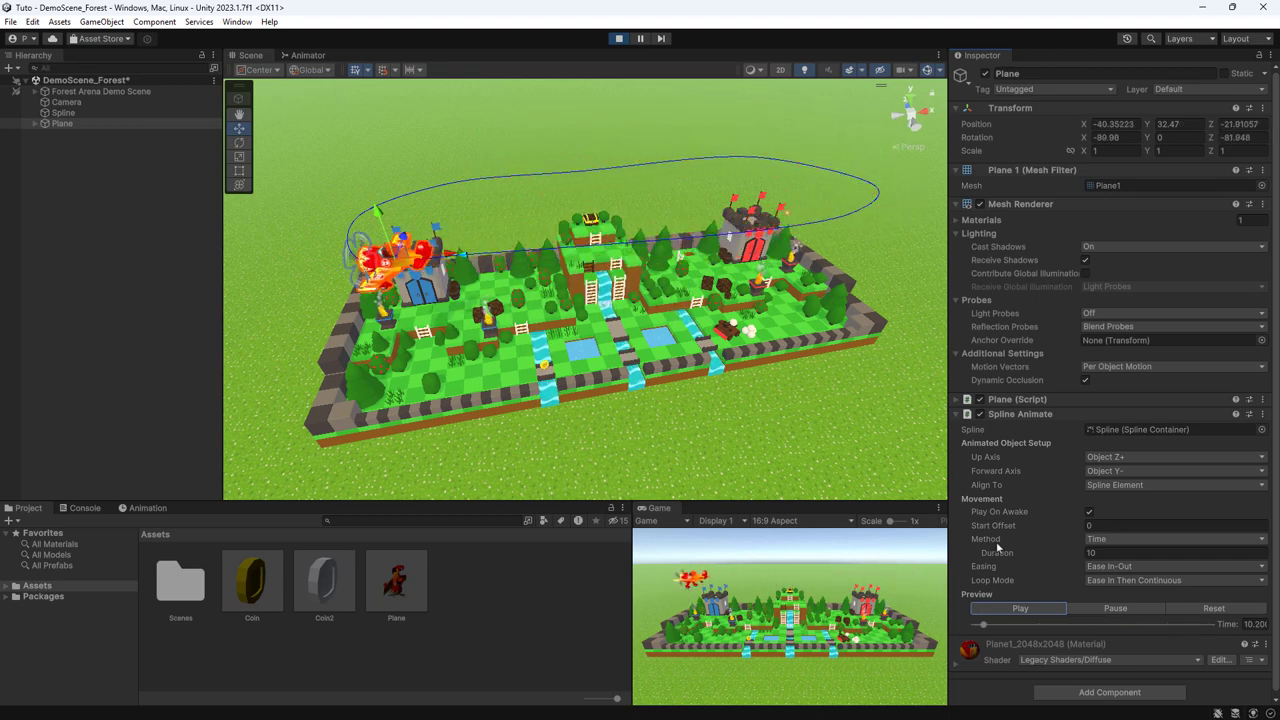
click(1110, 581)
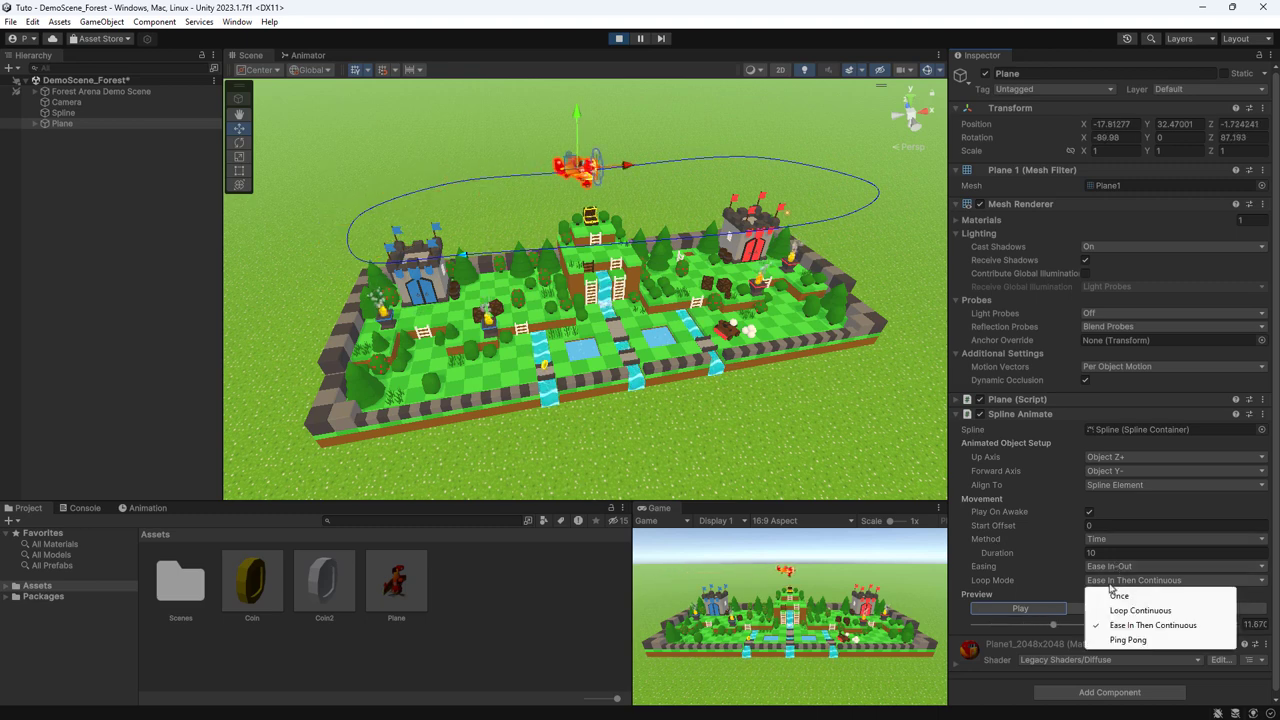
click(1128, 640)
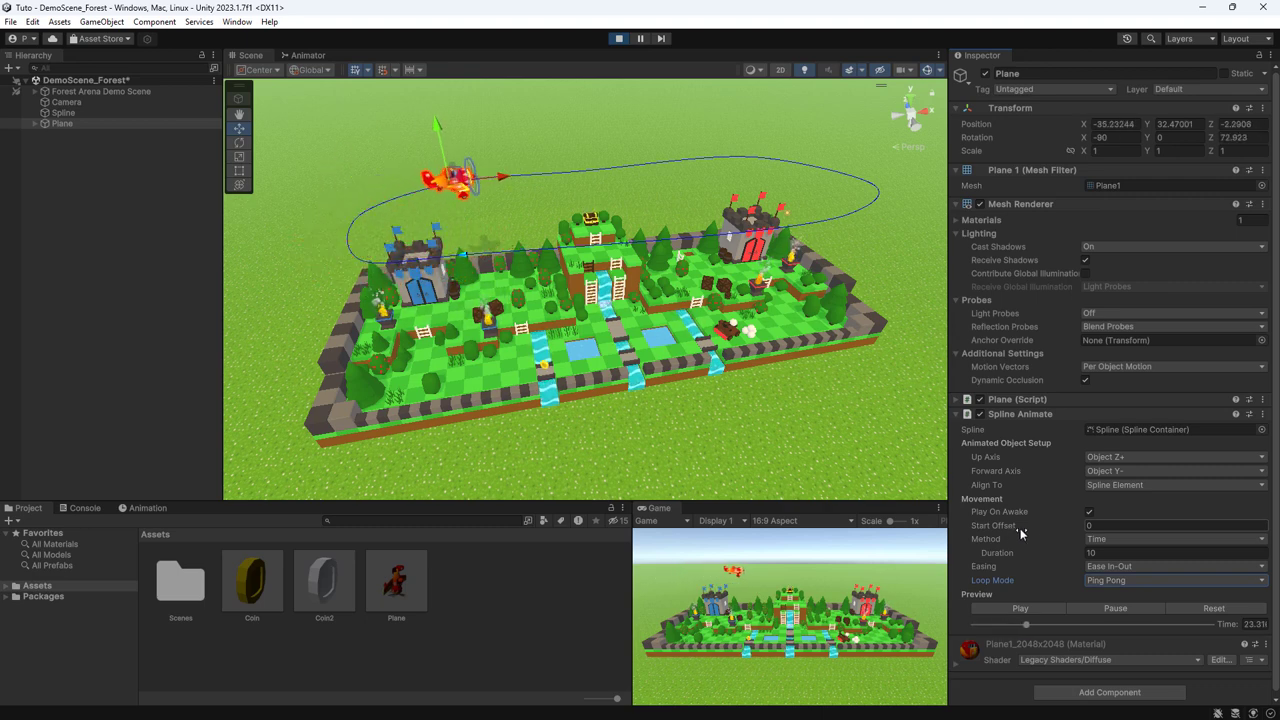
- Drive the flight by Speed set to 100, then exit Play mode
click(1111, 540)
click(1122, 569)
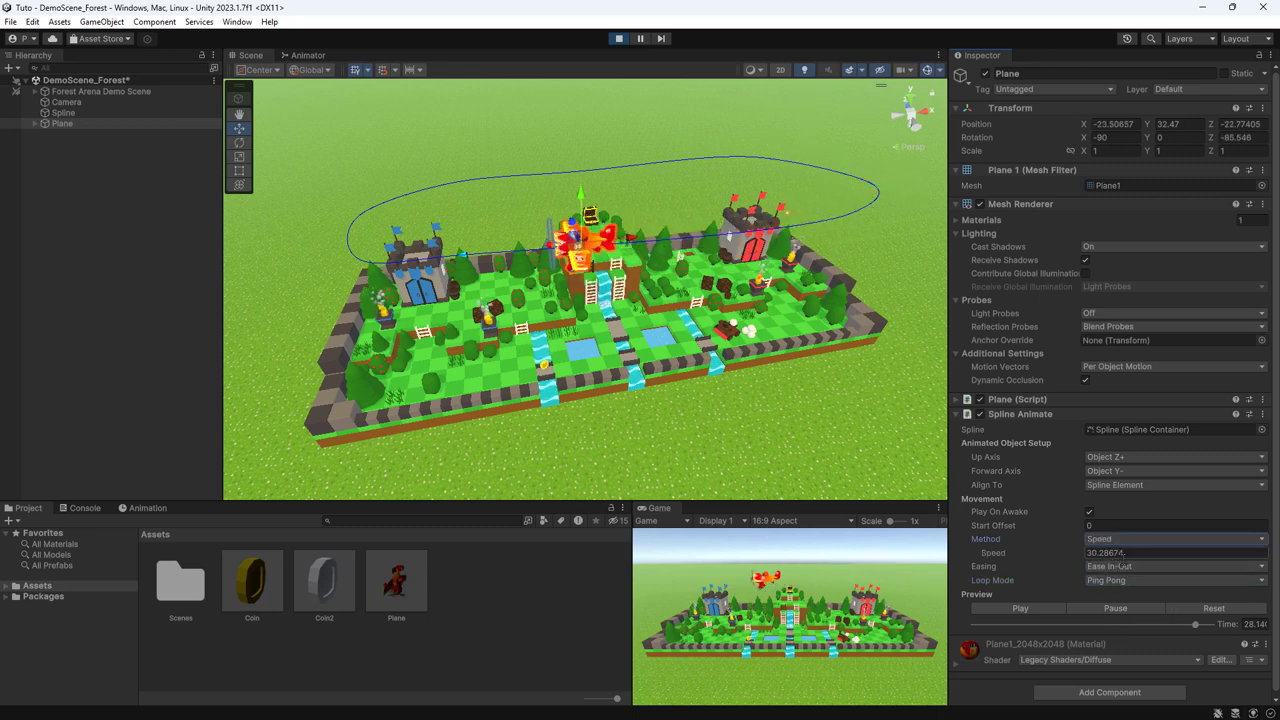
click(1148, 555)
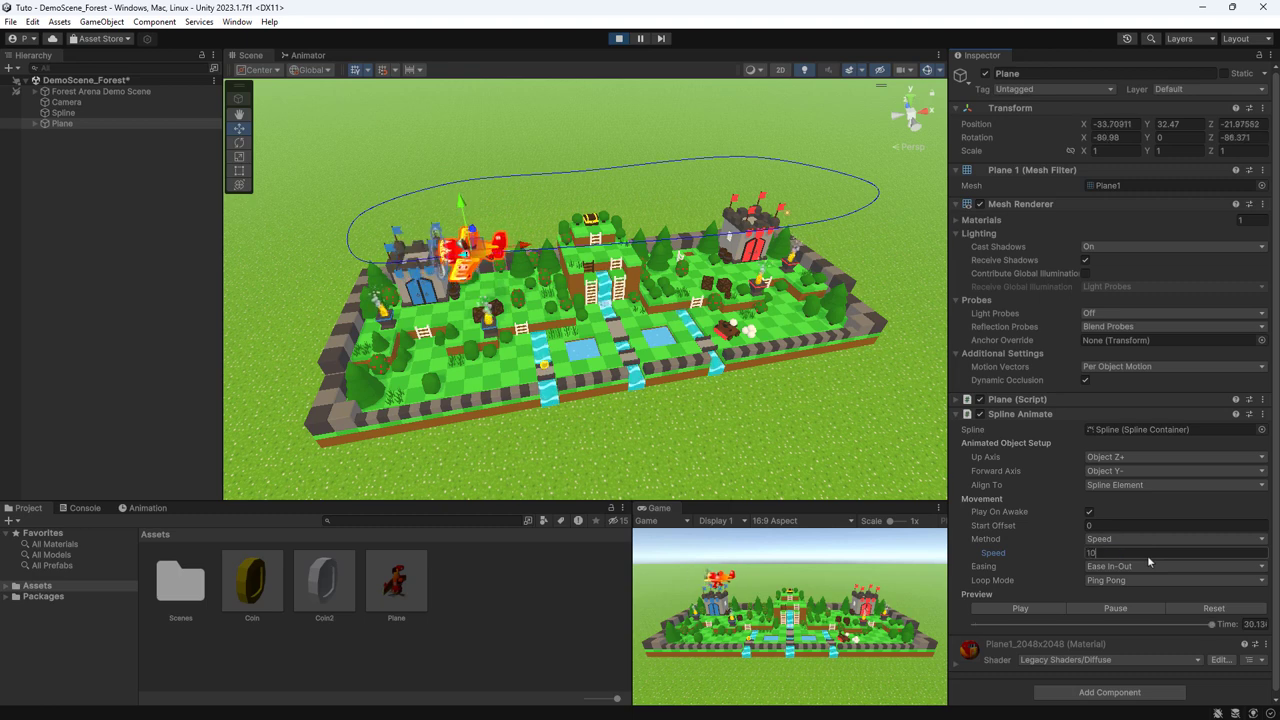
text(100)
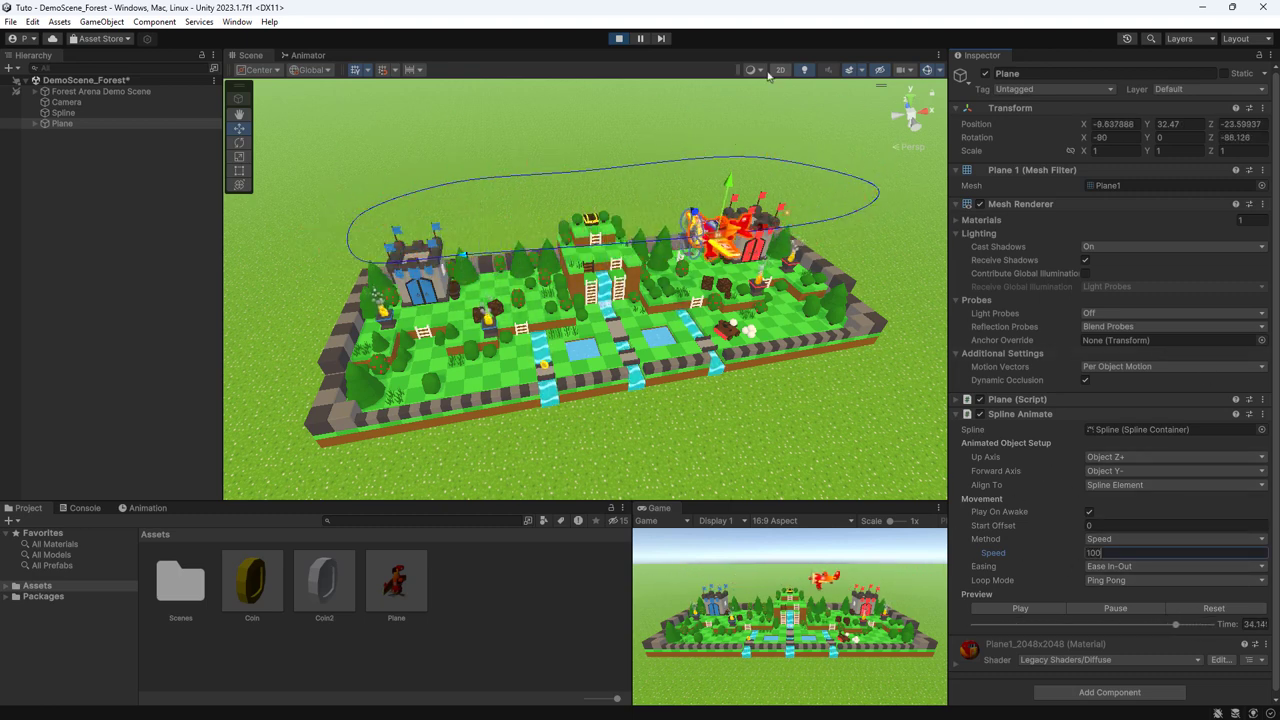
key(ctrl+p)
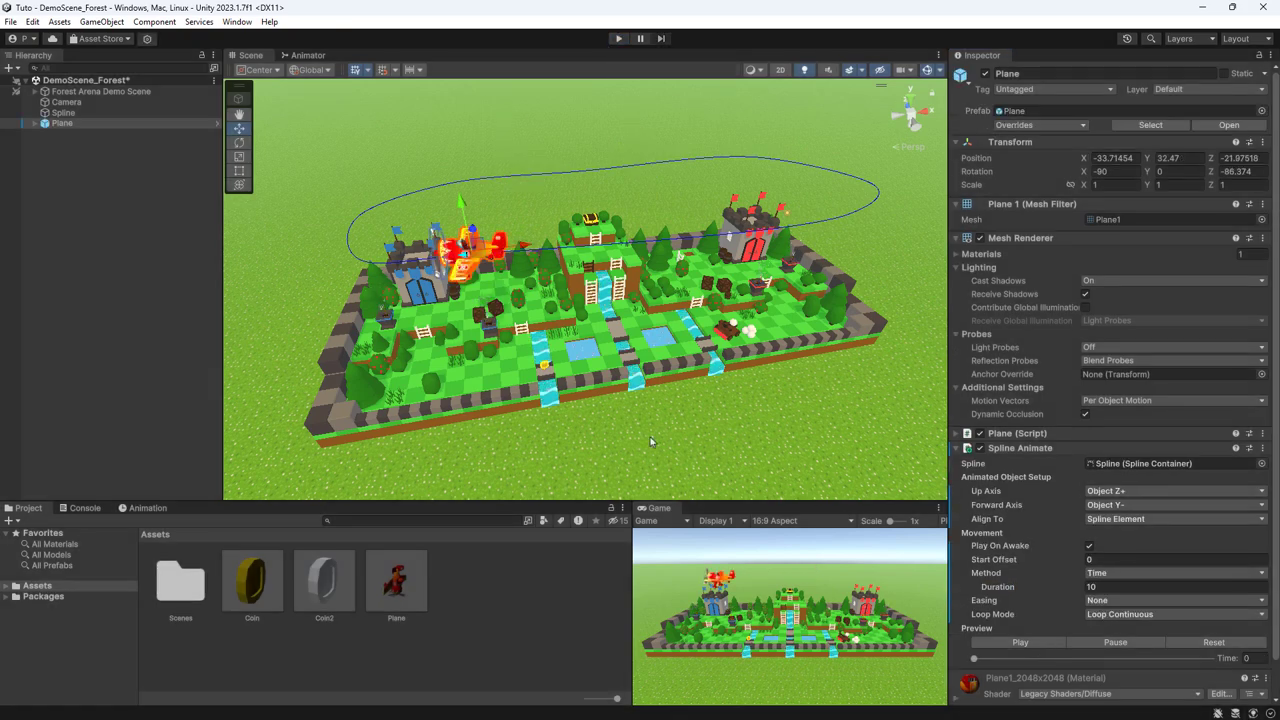
- In Spline Edit Mode, move Knot 7 near the red castle down below the board and tilt it
click(62, 112)
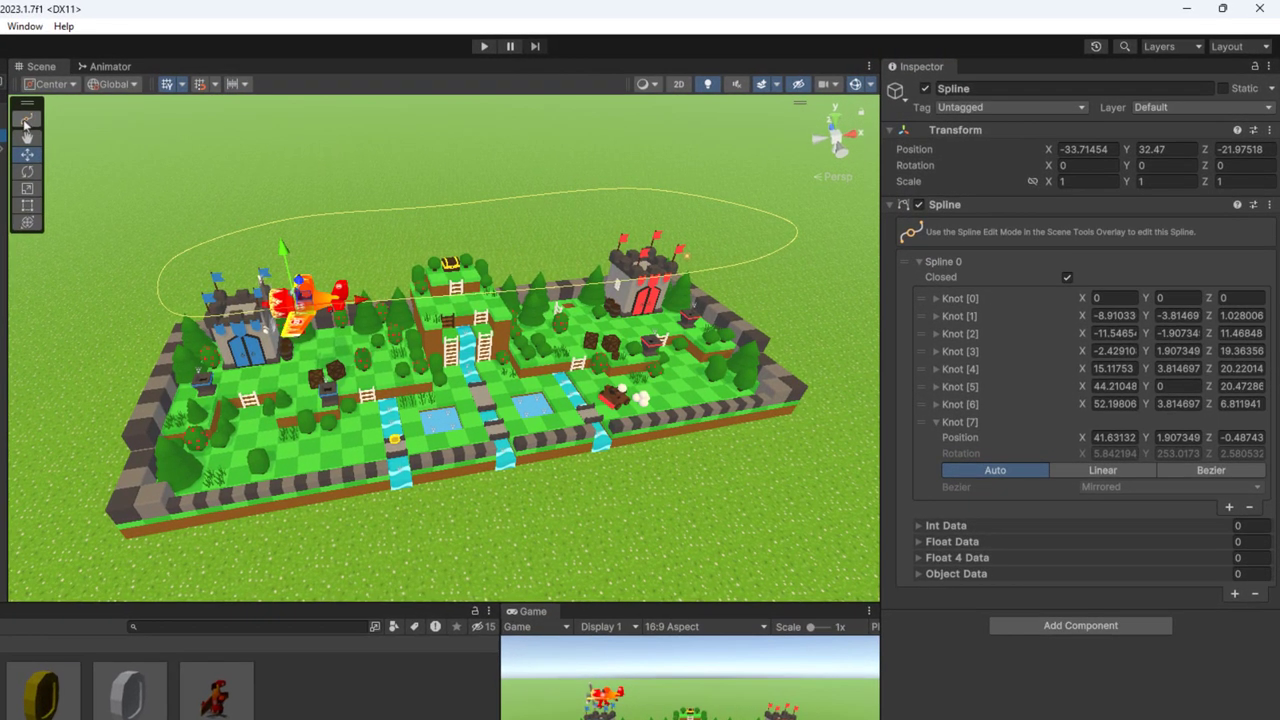
click(26, 121)
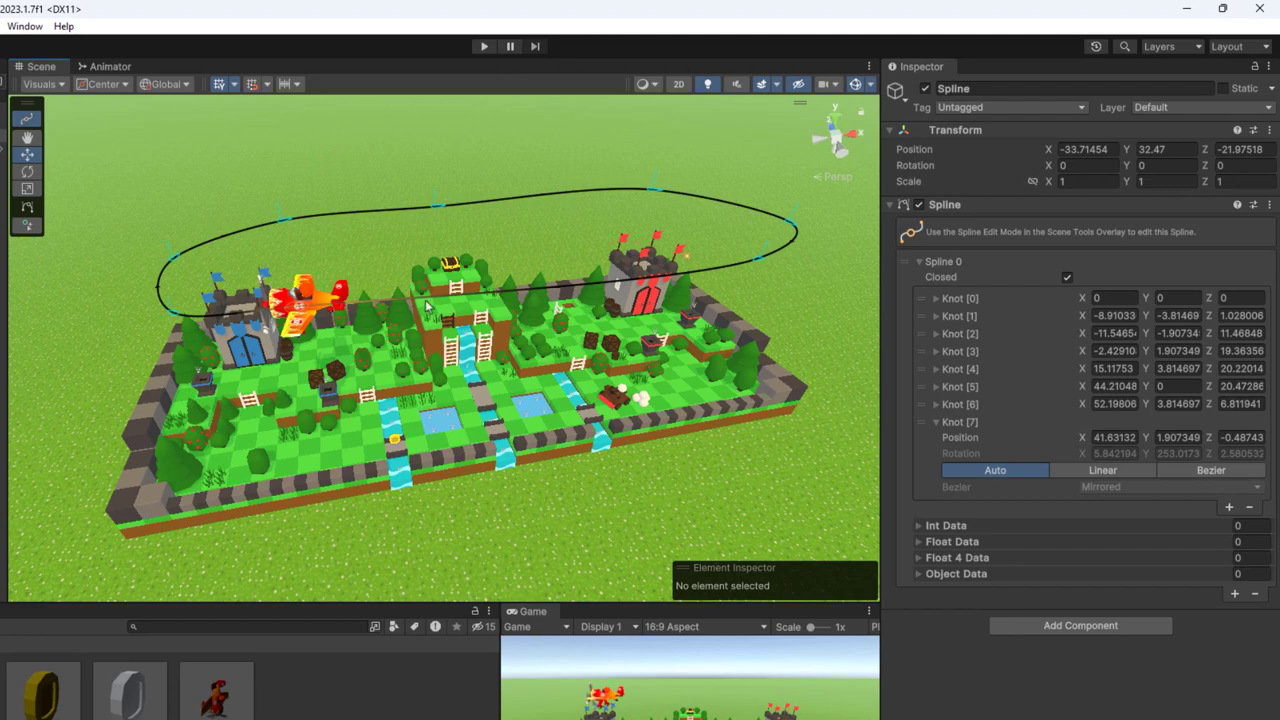
right_drag(428, 304, 549, 293)
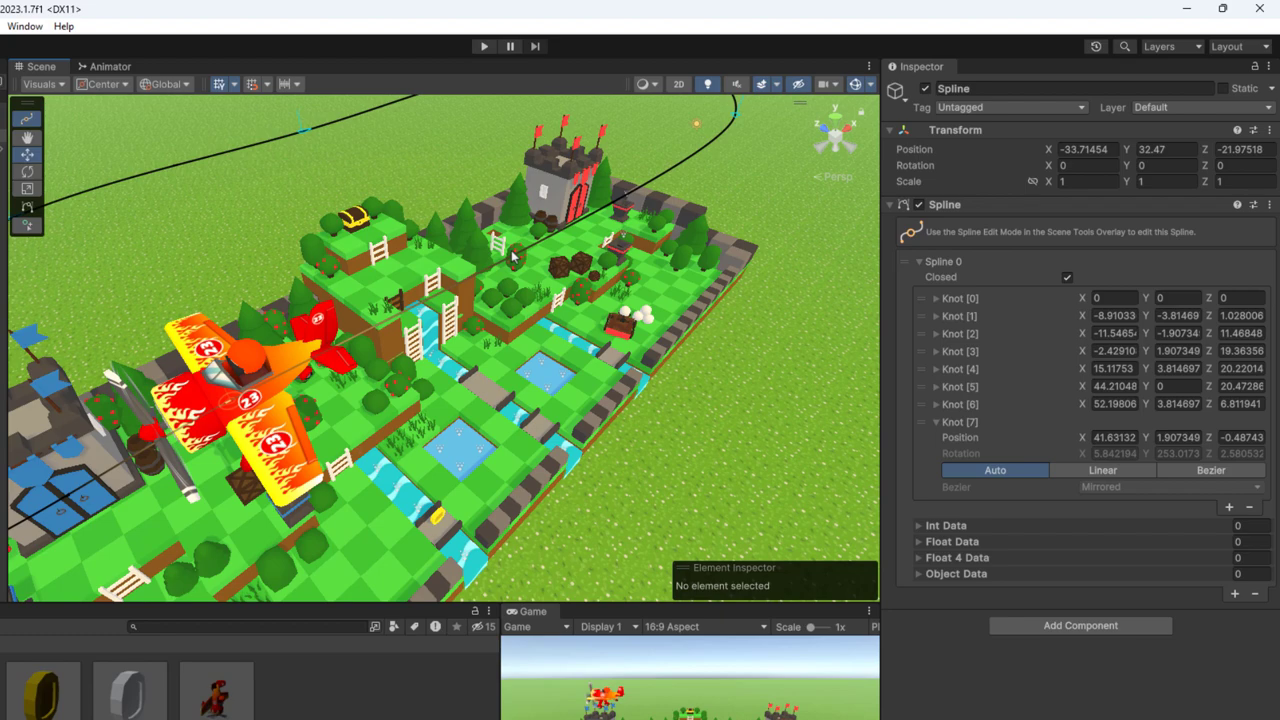
click(733, 112)
mouse_move(744, 187)
right_down()
mouse_move(472, 258)
mouse_move(602, 231)
right_up()
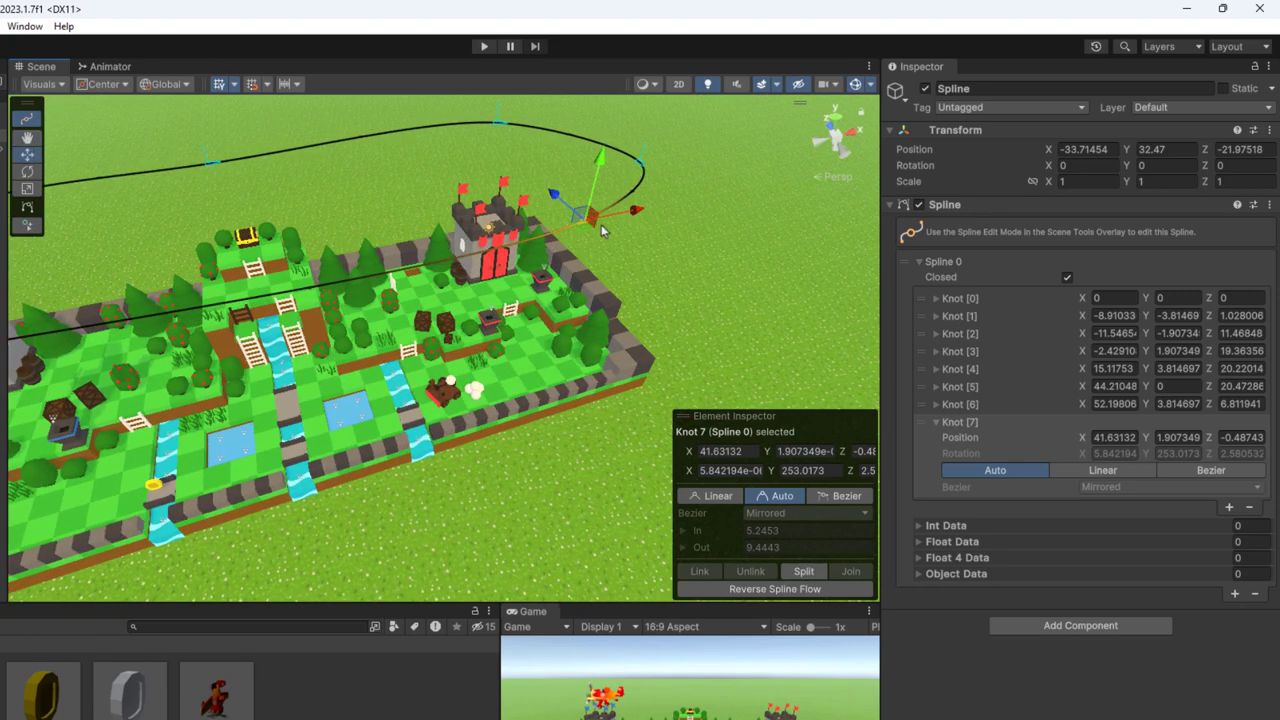
mouse_move(586, 229)
mouse_down()
mouse_move(466, 281)
mouse_move(455, 340)
mouse_up()
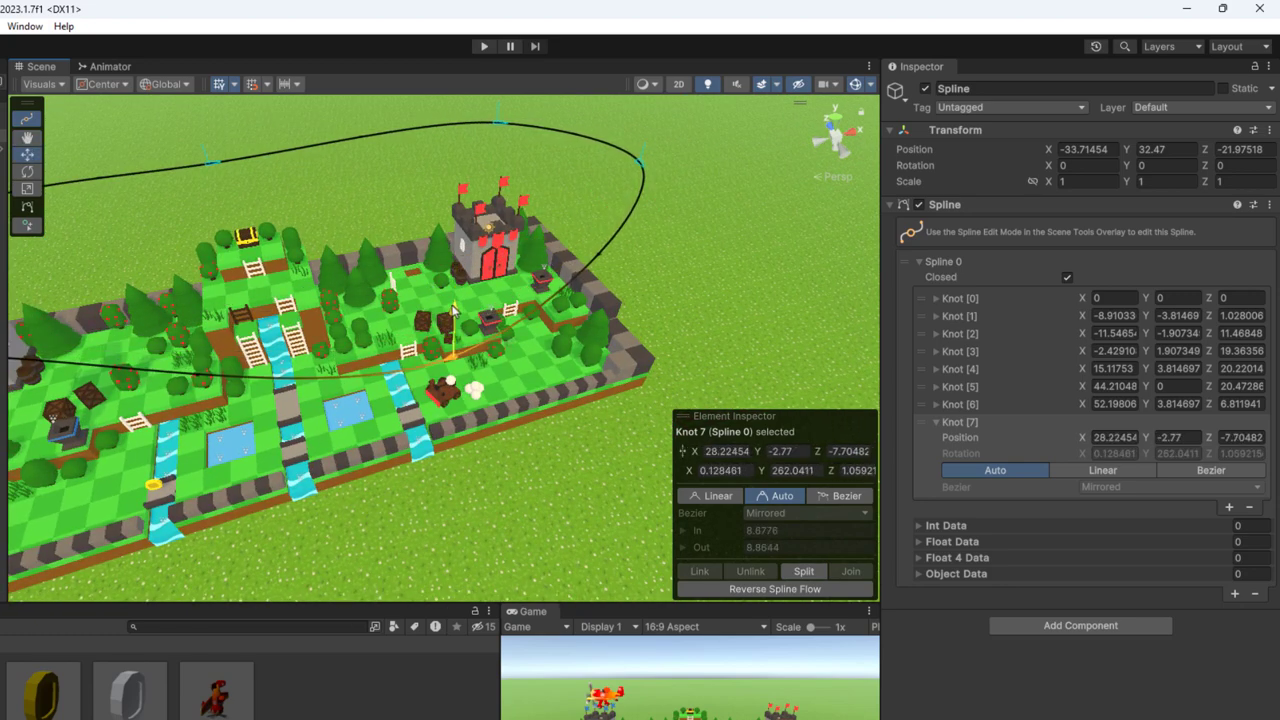
right_drag(455, 340, 478, 193)
mouse_move(451, 236)
mouse_down()
mouse_move(447, 347)
mouse_move(449, 328)
mouse_up()
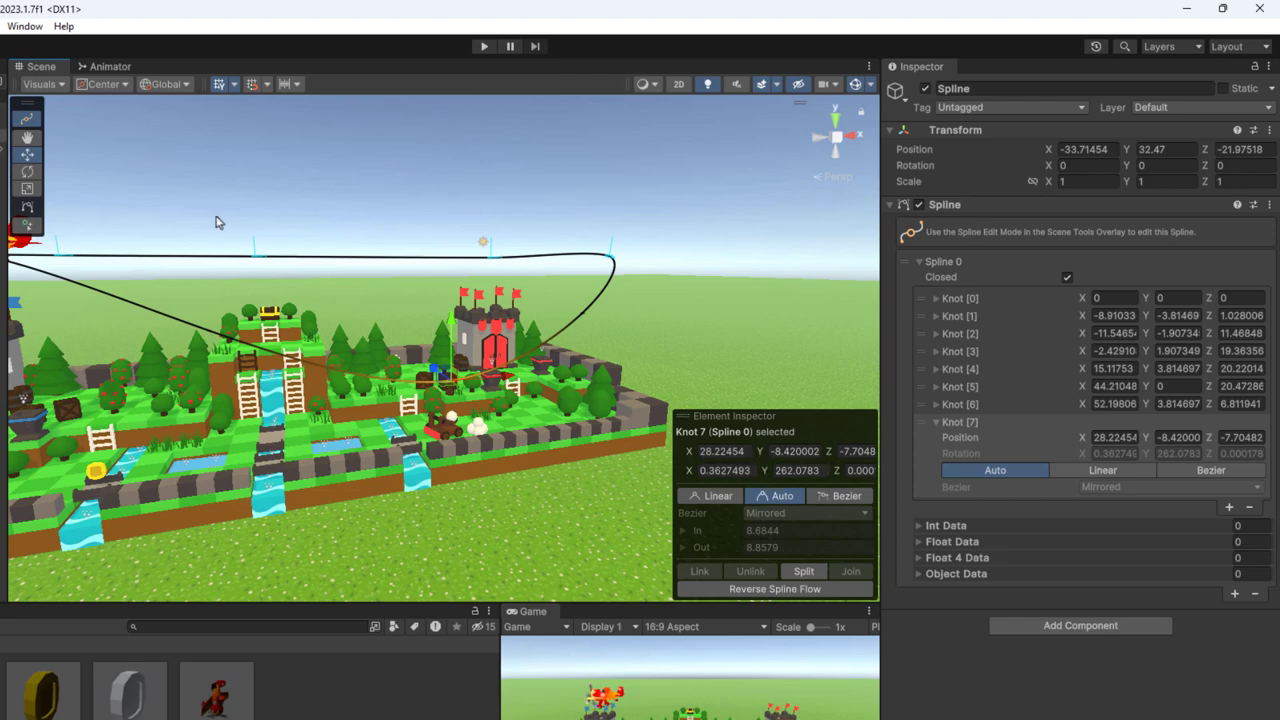
click(27, 174)
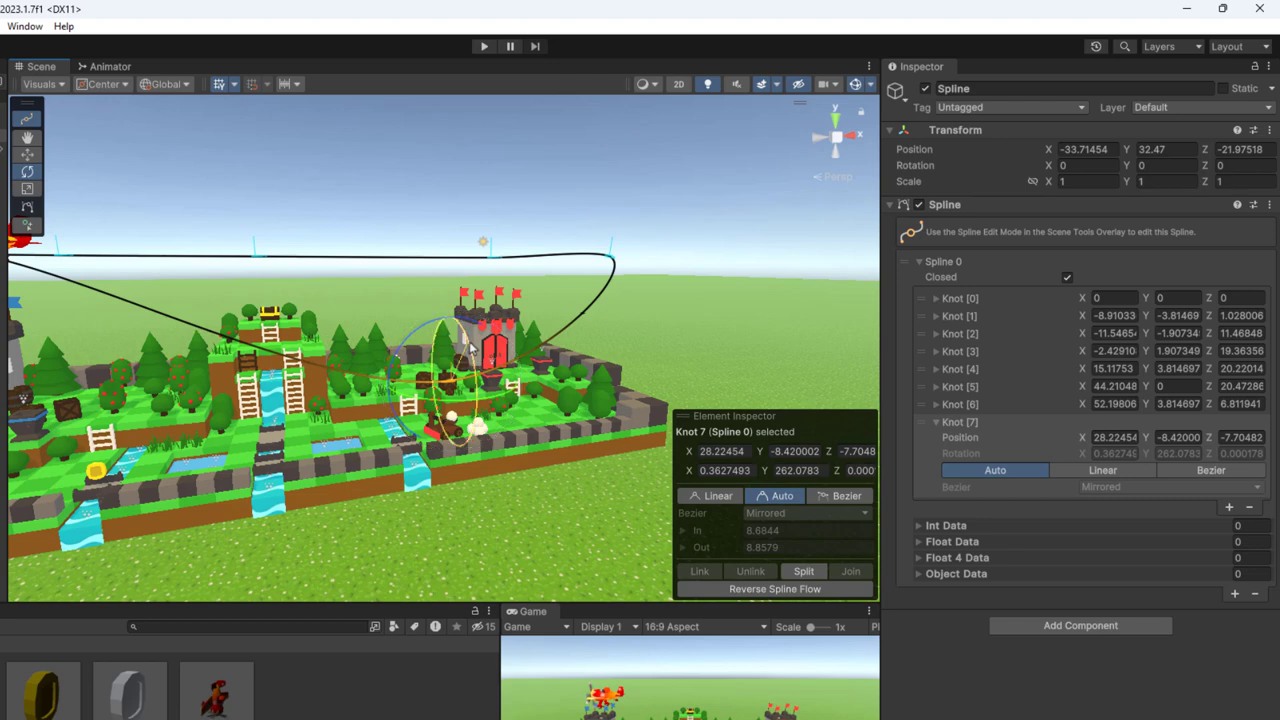
drag(455, 395, 477, 376)
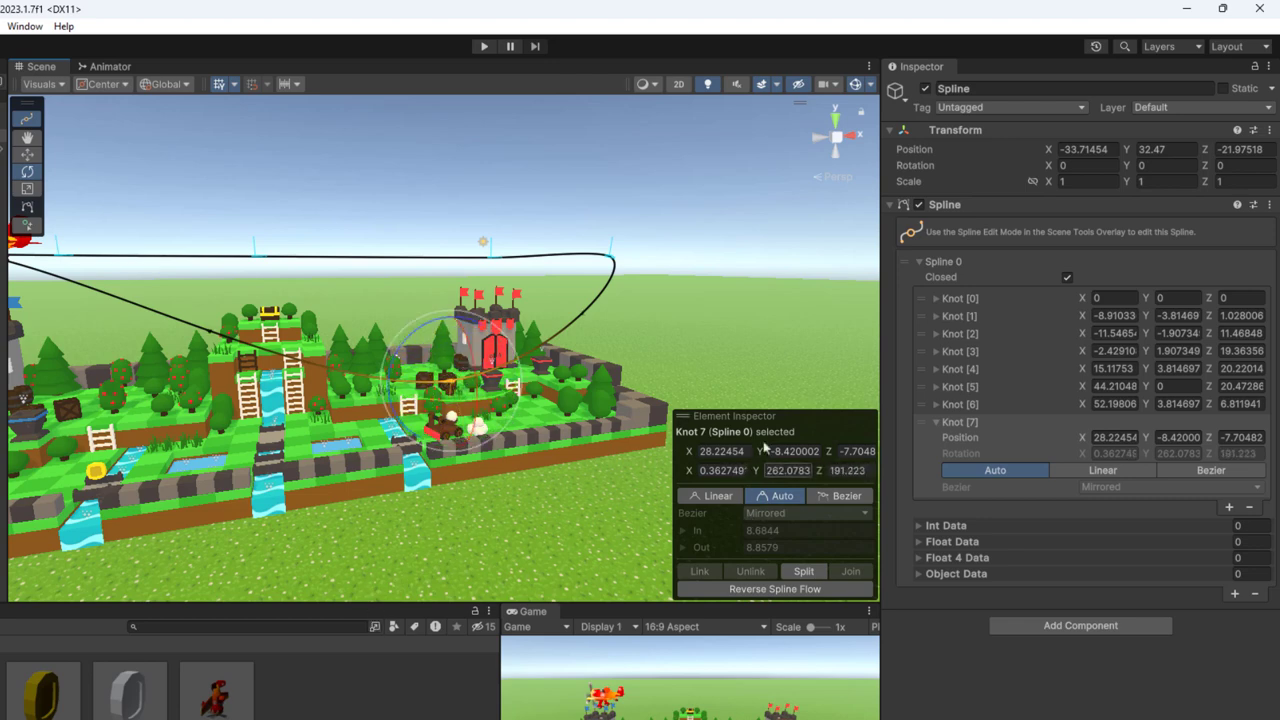
- Test the reshaped flight path in Play mode
click(483, 47)
scroll(435, 486, down, 5)
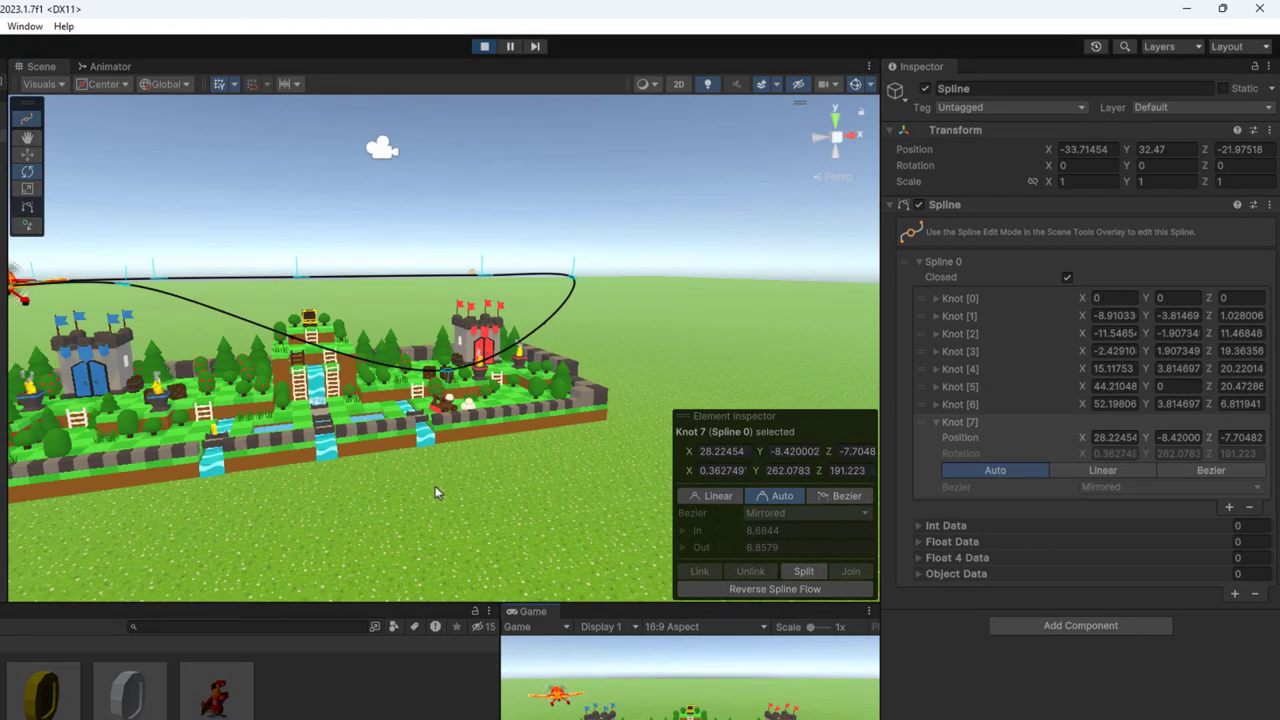
alt+drag(506, 527, 523, 481)
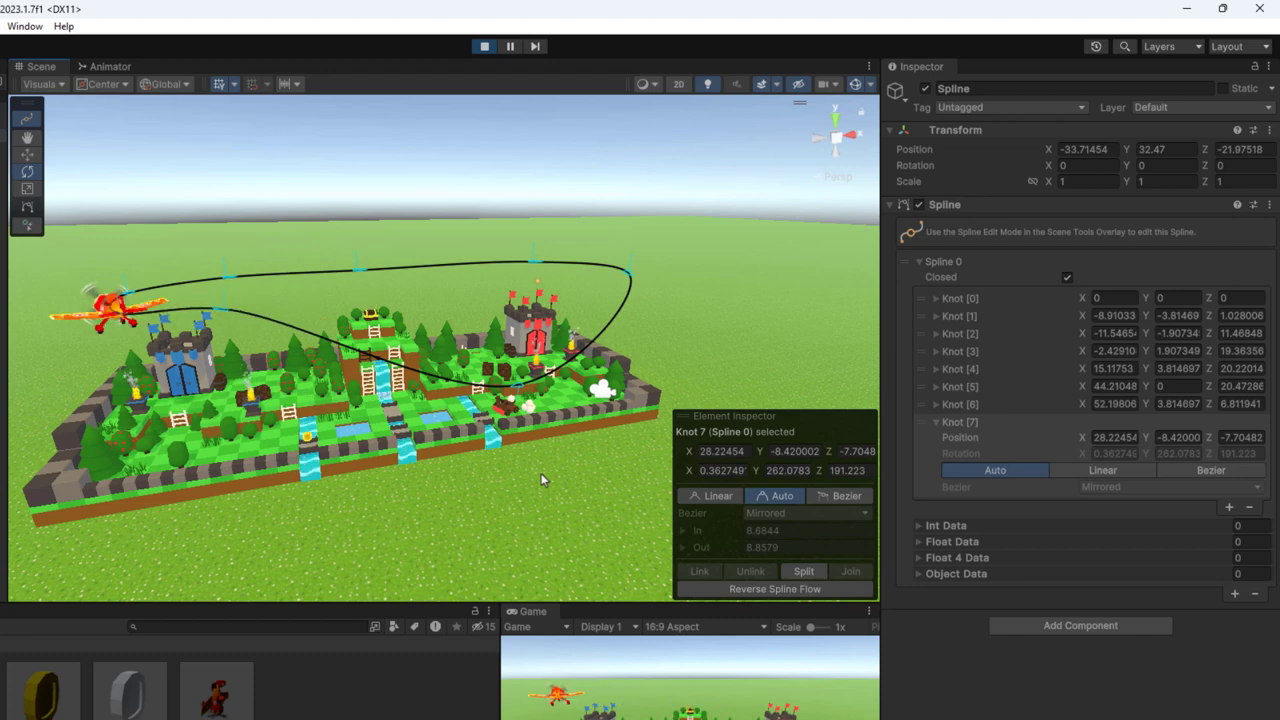
click(484, 46)
- Raise Knot 4 into a peak and raise Knot 2 to Y 3.899998, tilting it to 324.3067 on Z
click(361, 270)
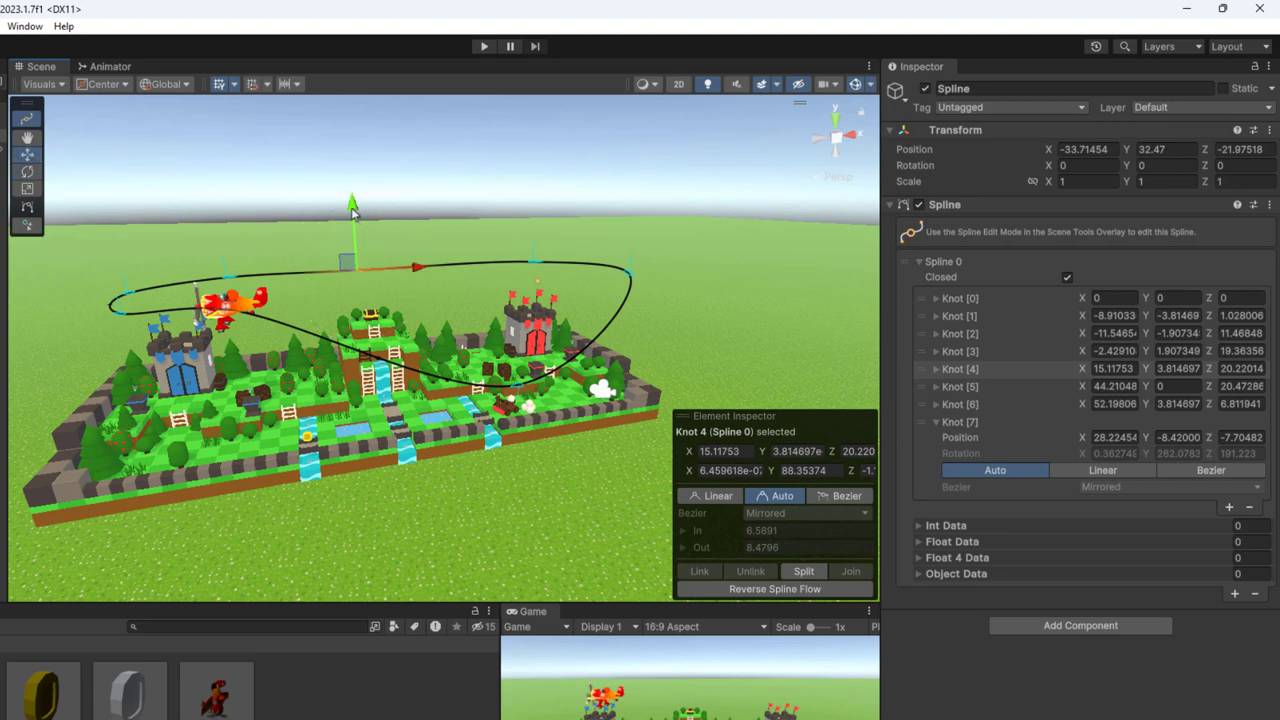
drag(352, 210, 345, 124)
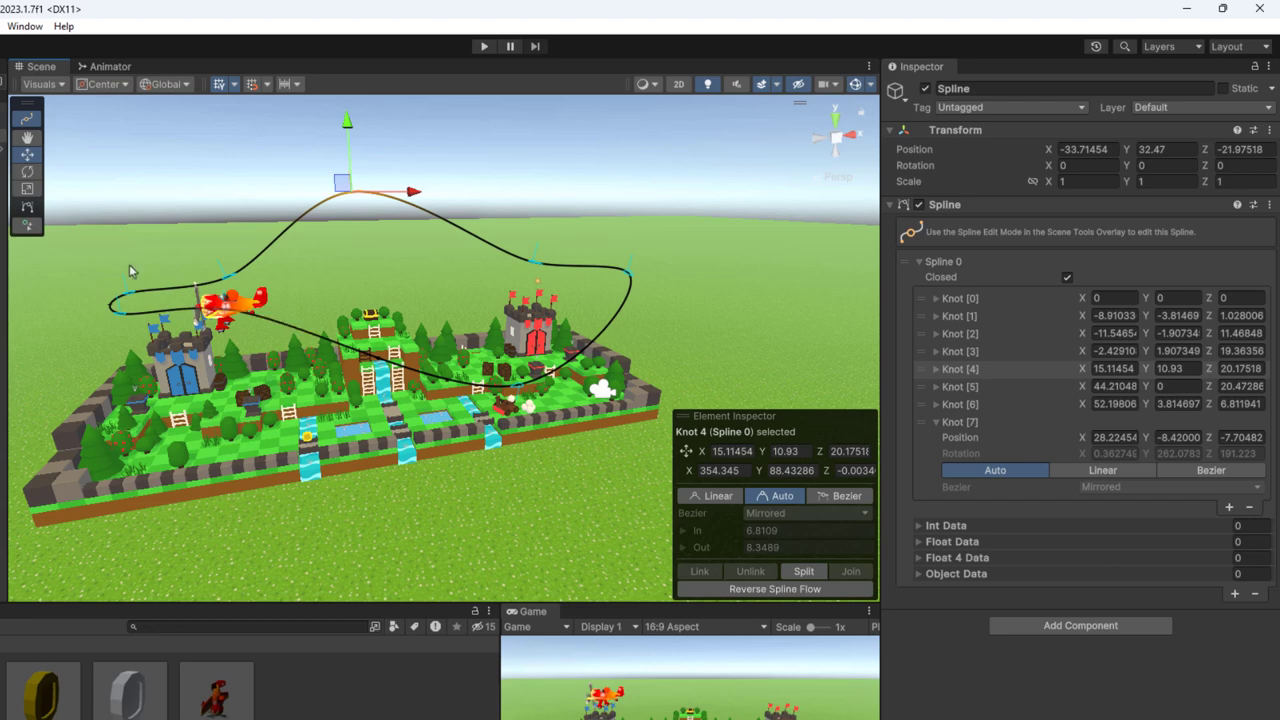
click(131, 298)
drag(112, 232, 110, 203)
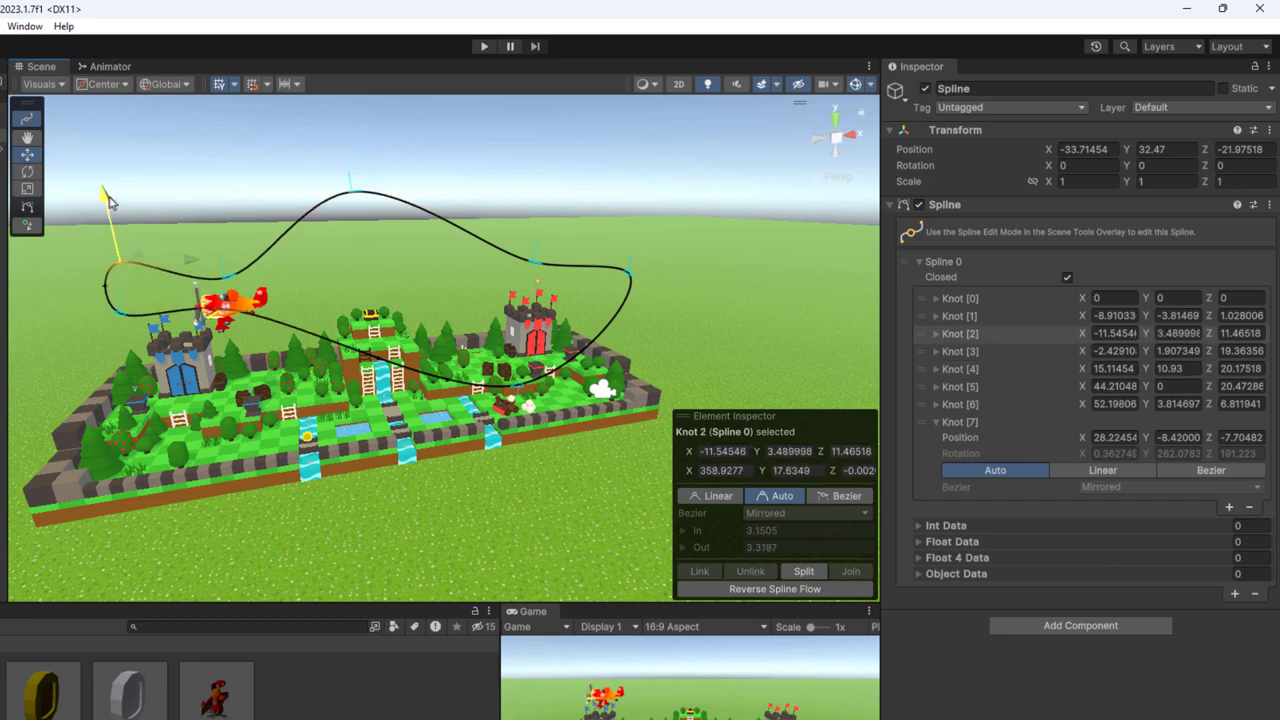
click(28, 173)
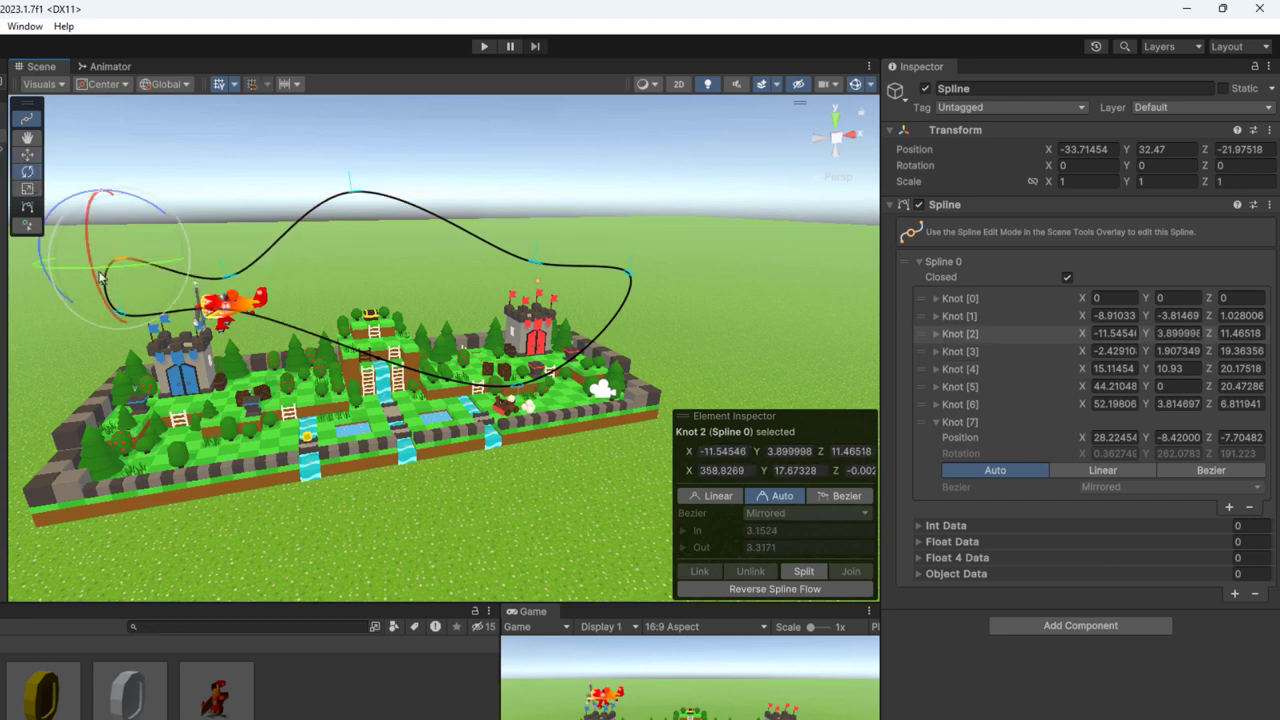
alt+drag(231, 353, 347, 209)
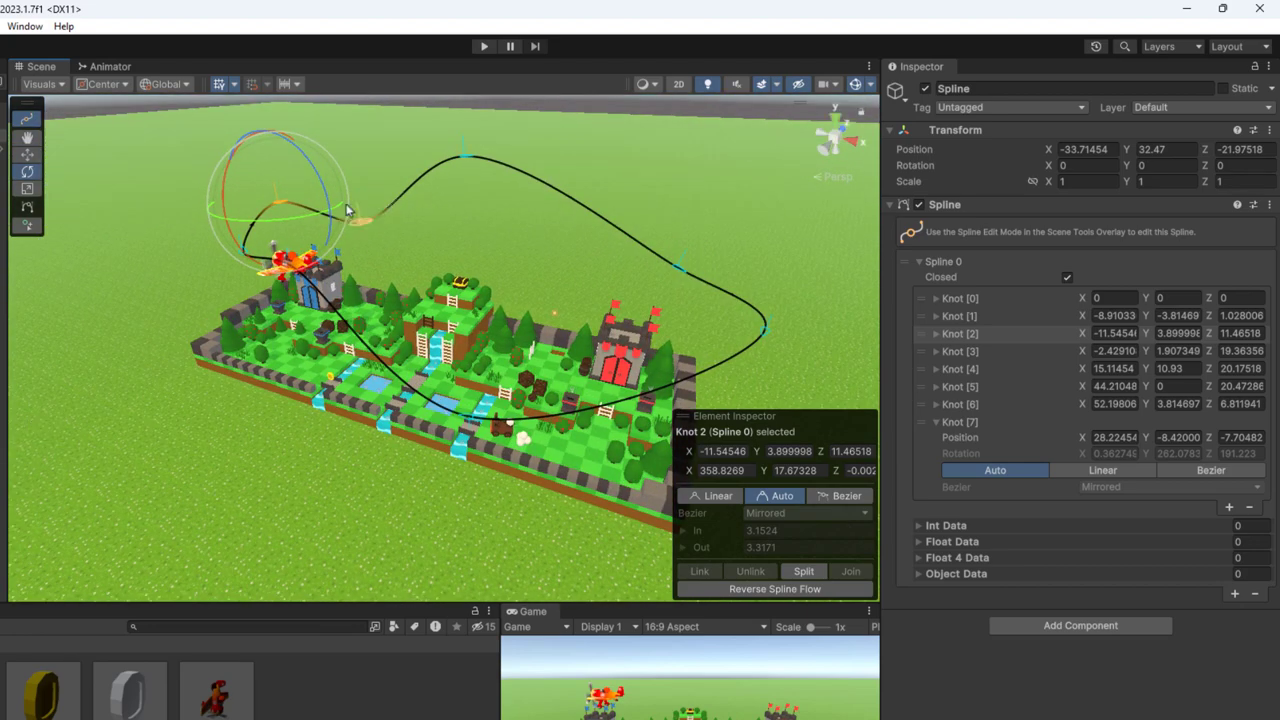
drag(338, 272, 340, 276)
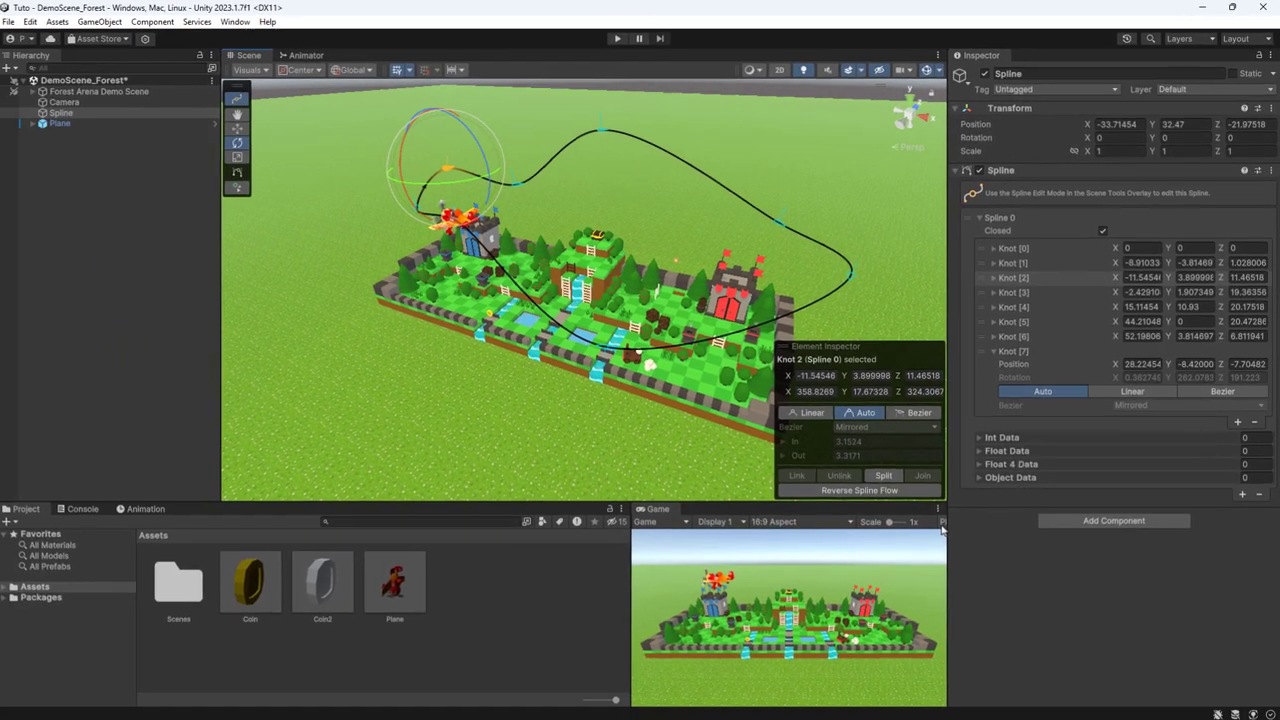
- Set the Game view to Play Maximized and play the scene to watch the plane fly
click(943, 522)
click(967, 551)
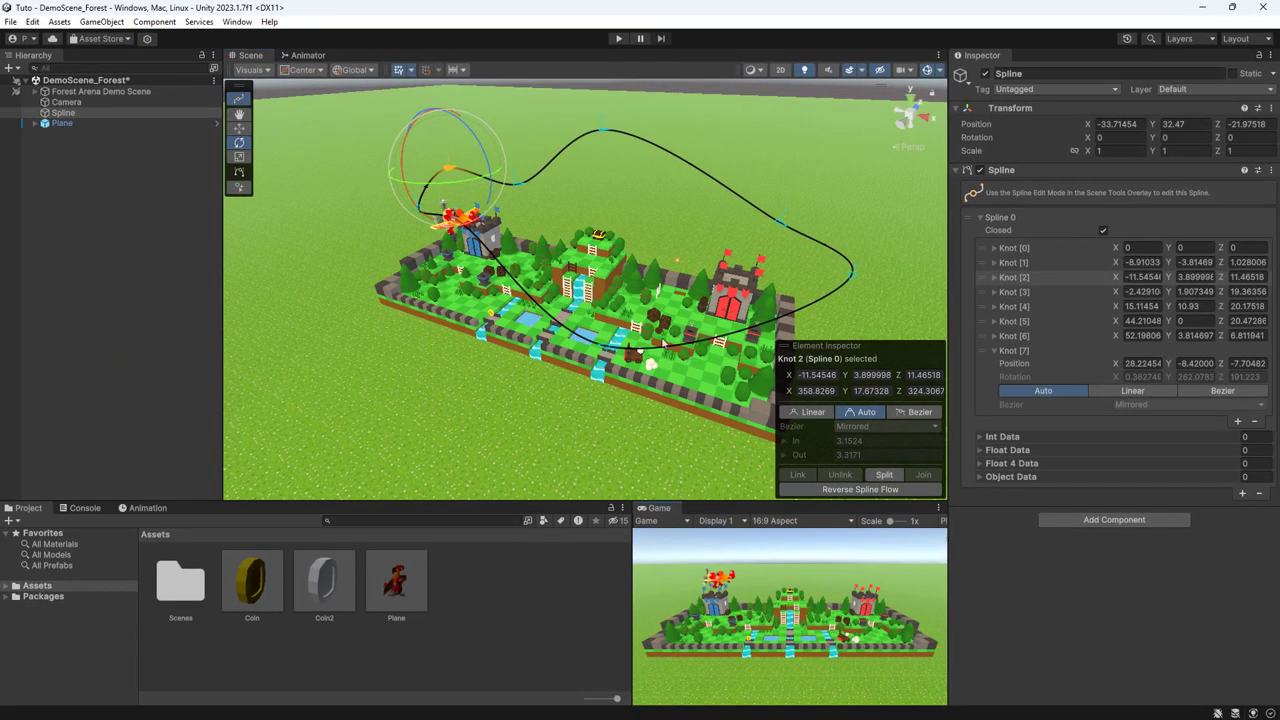
click(618, 39)
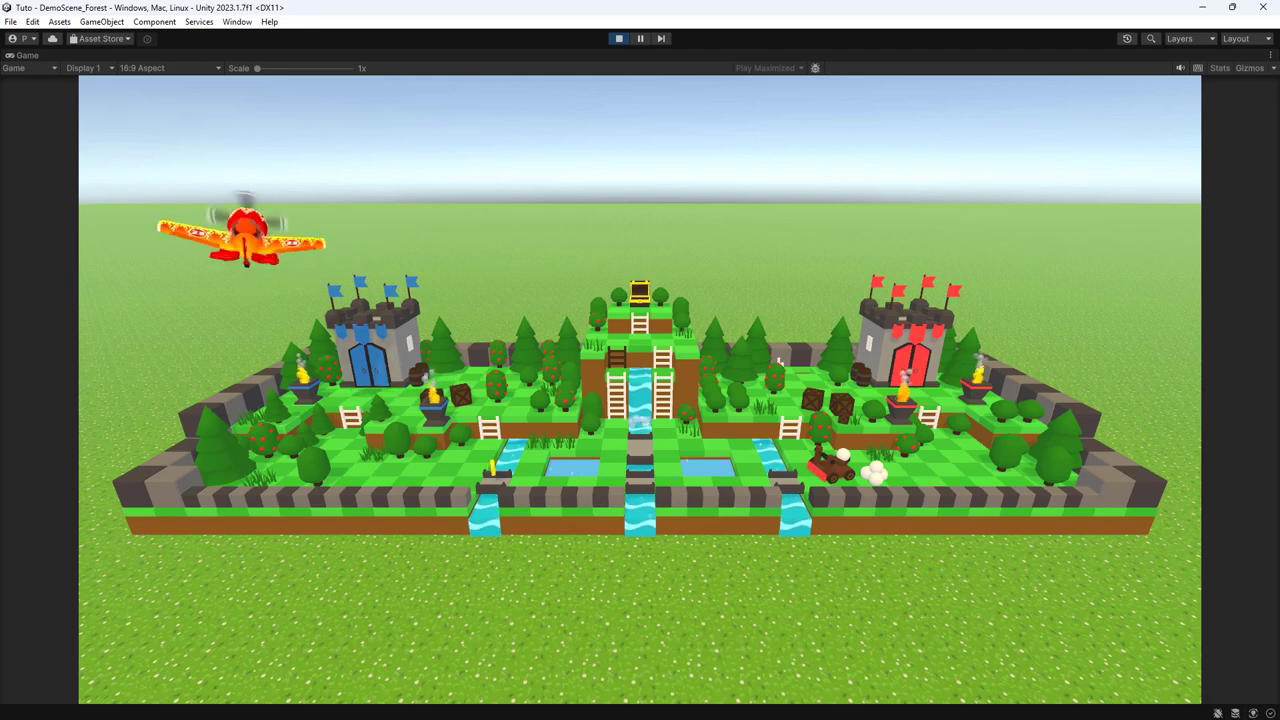